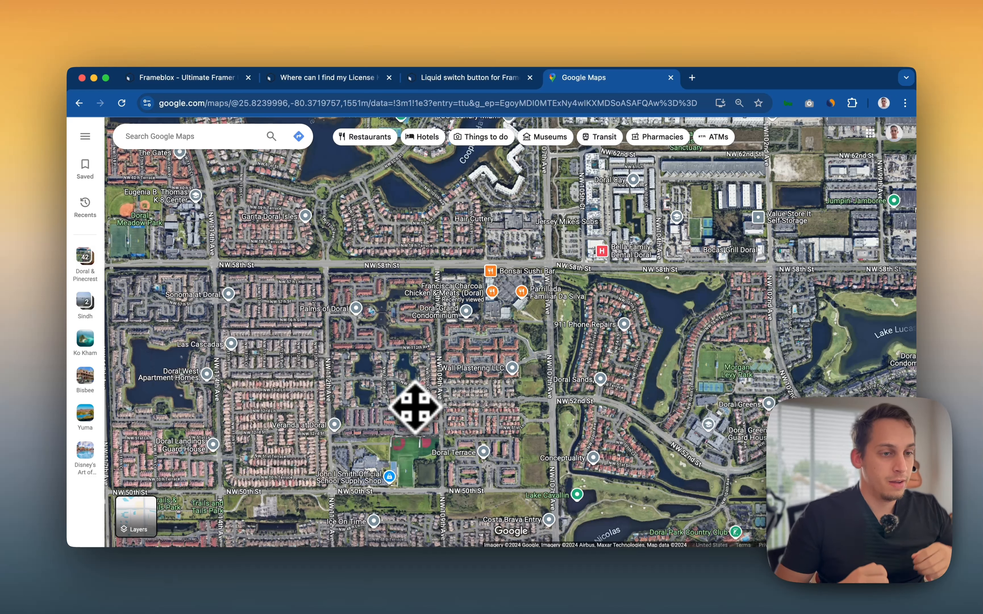
Open the Francisca Charcoal Chicken & Meats website from its map listing, close the map, and capture the page with the screenshot extension
left_click(492, 292)
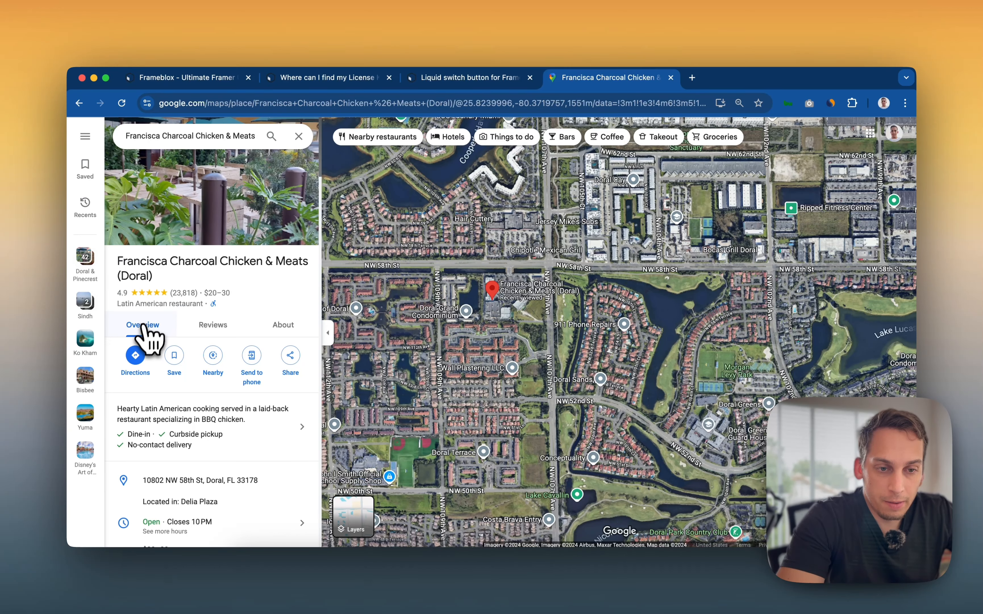
scroll(179, 357, "down", 5)
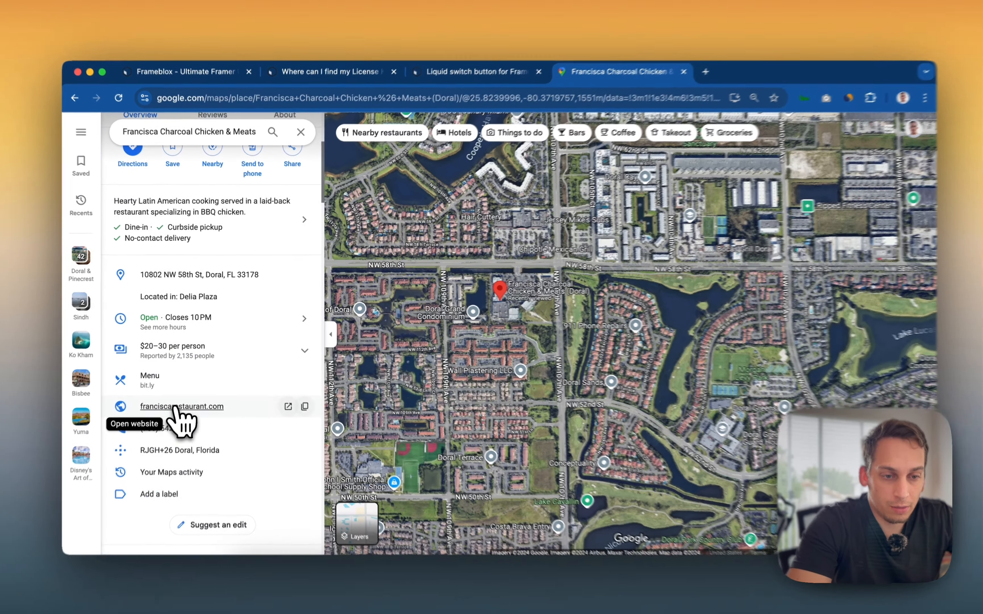
left_click(175, 406)
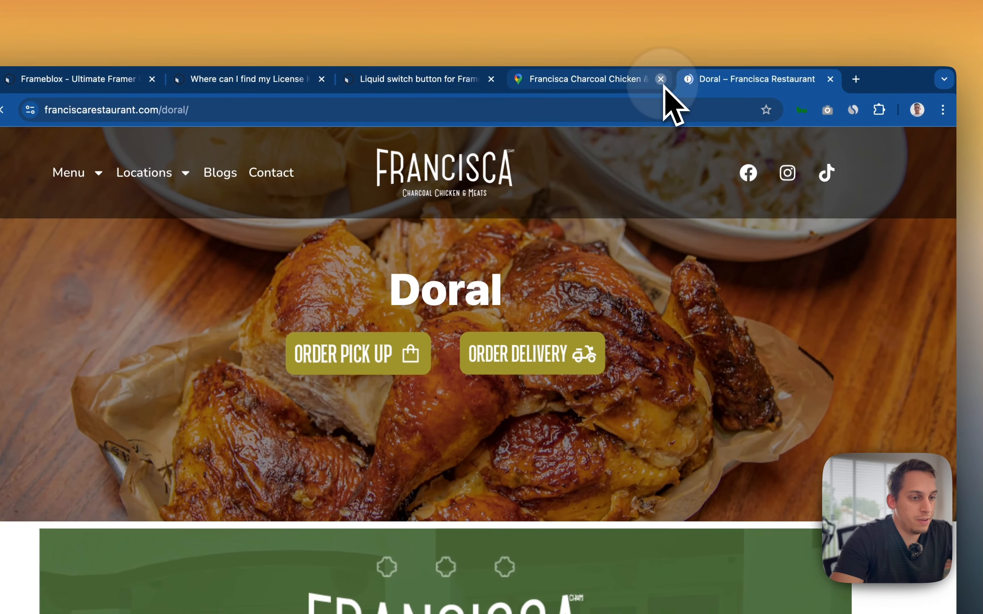
left_click(661, 79)
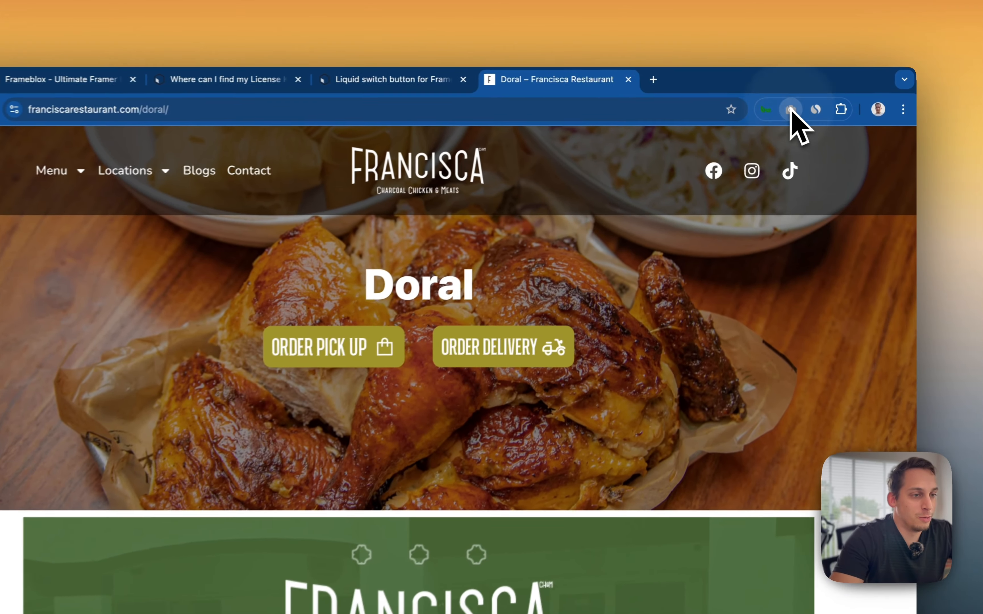
left_click(791, 110)
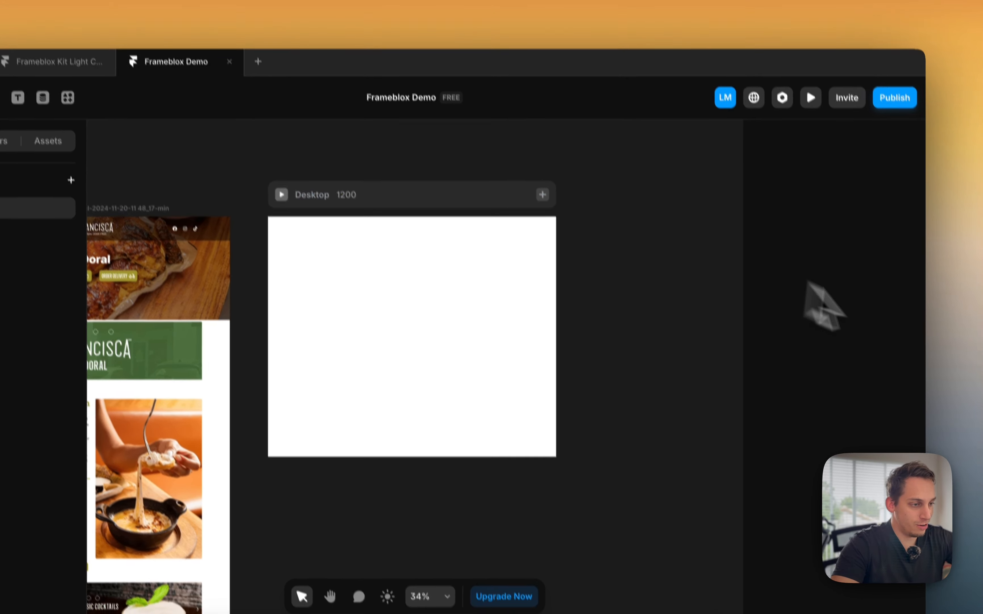
In the Frameblox Demo project in Framer, add tablet and phone breakpoints beside the 1200 px desktop page
left_click(542, 194)
left_click(542, 194)
scroll(515, 194, "down", 3)
scroll(605, 177, "right", 2)
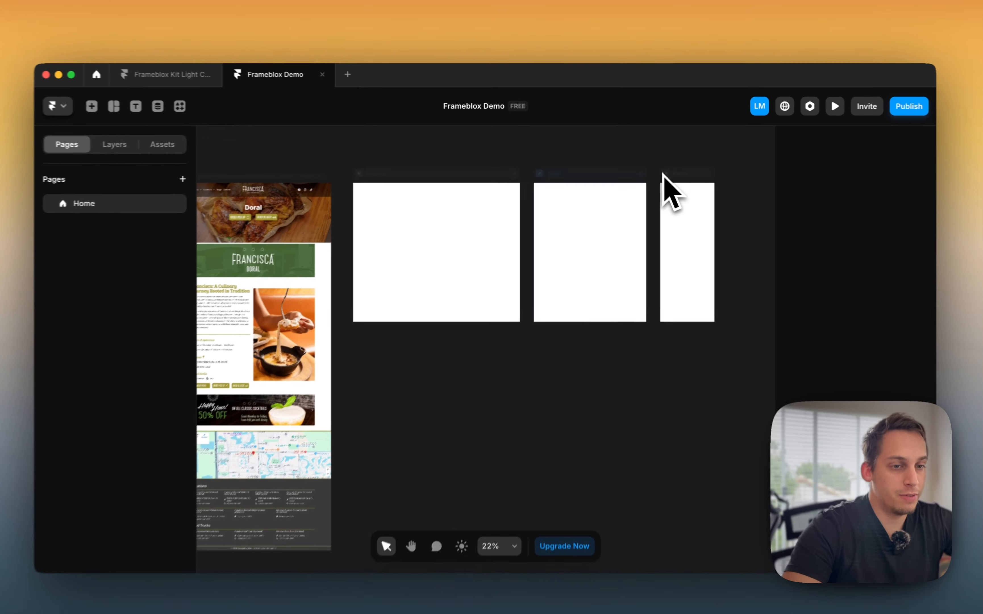
Examine the imported restaurant page screenshot from hero to footer to identify its sections
scroll(297, 272, "left", 8)
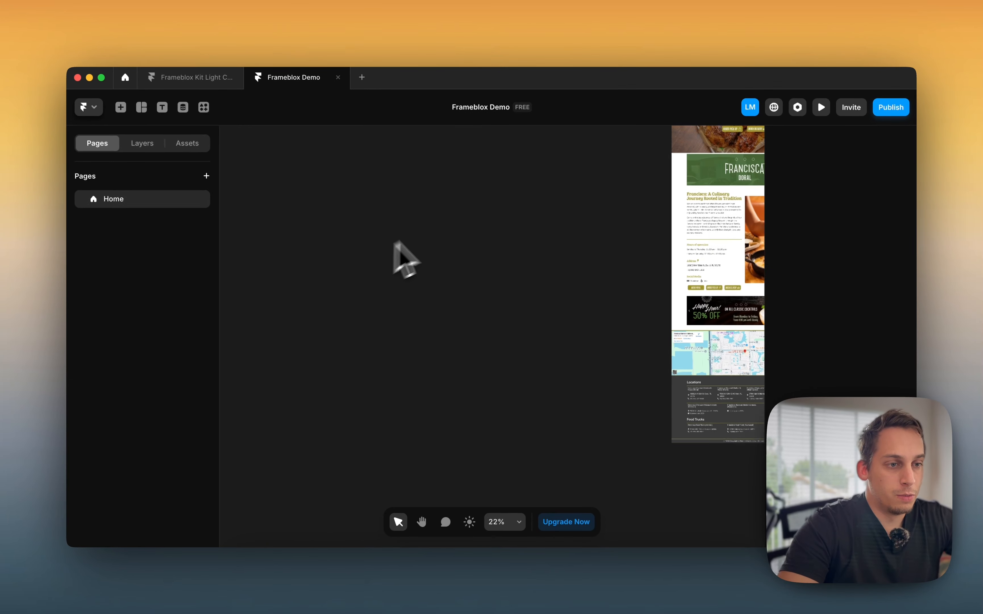
scroll(400, 254, "right", 5)
scroll(465, 213, "up", 6)
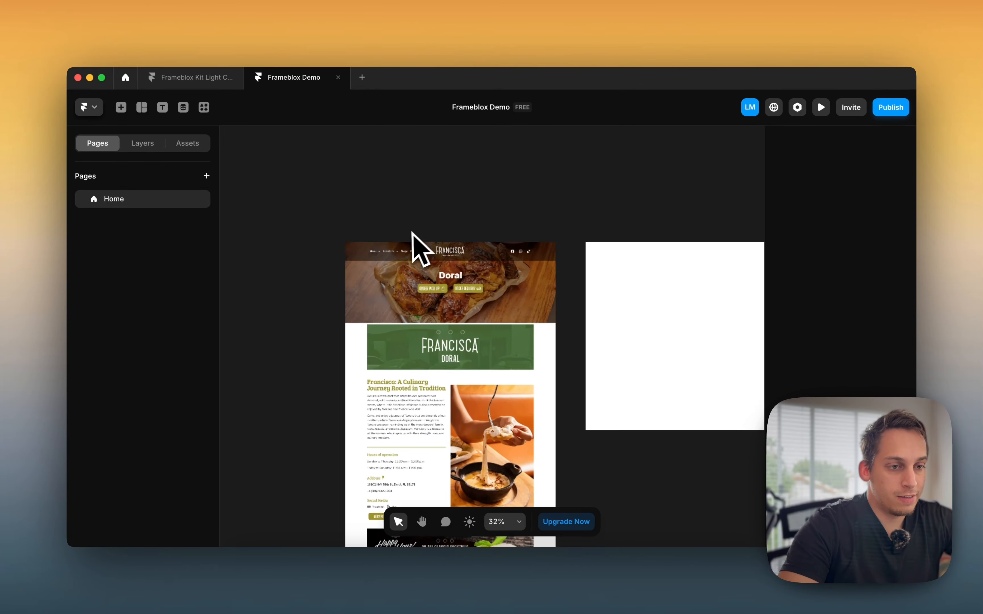
scroll(451, 259, "down", 3)
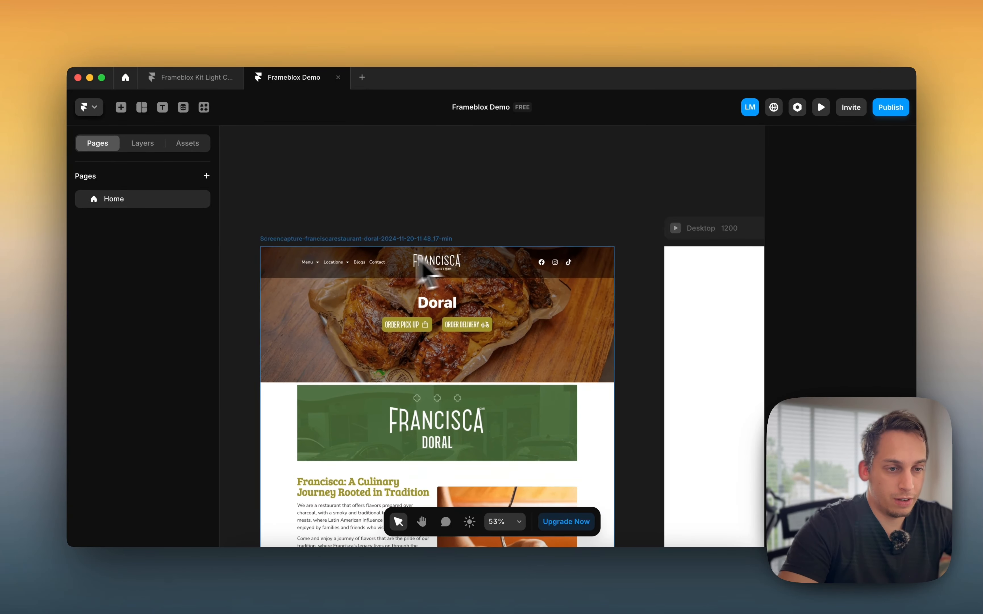
scroll(282, 269, "down", 11)
scroll(285, 281, "up", 8)
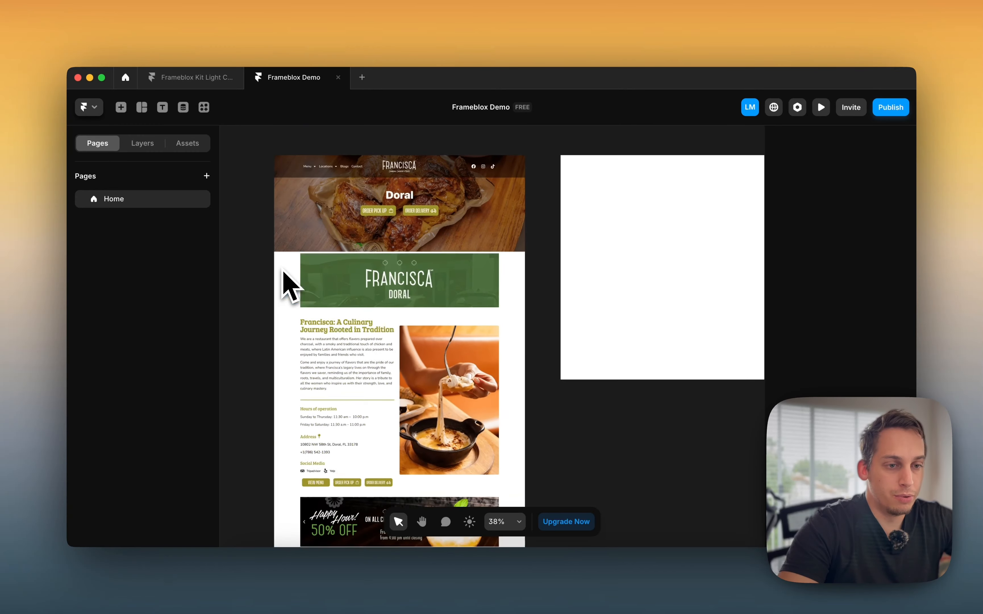
scroll(286, 281, "down", 2)
scroll(351, 472, "down", 3)
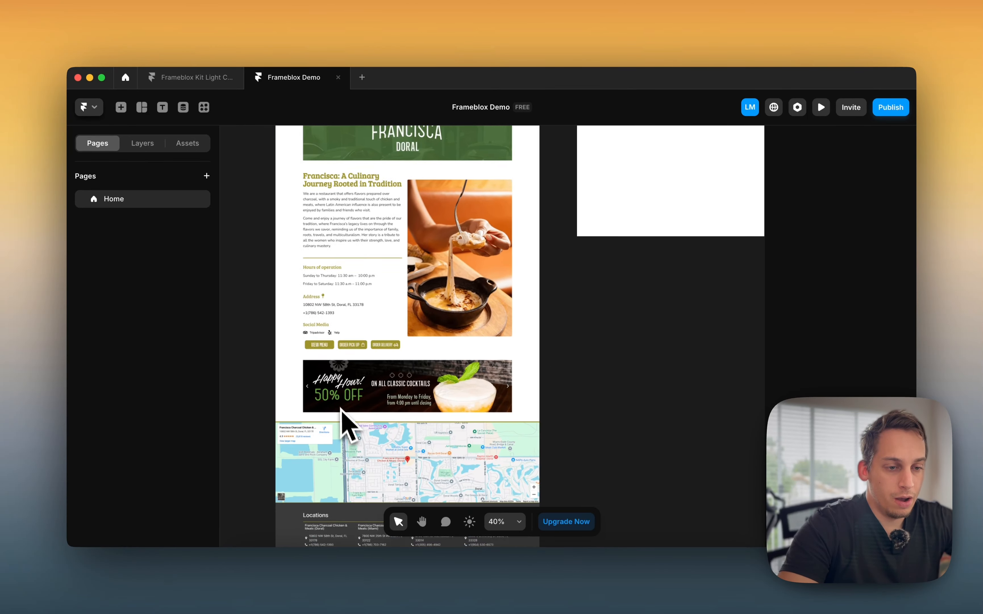
scroll(344, 417, "up", 3)
scroll(338, 402, "up", 6)
scroll(338, 401, "down", 3)
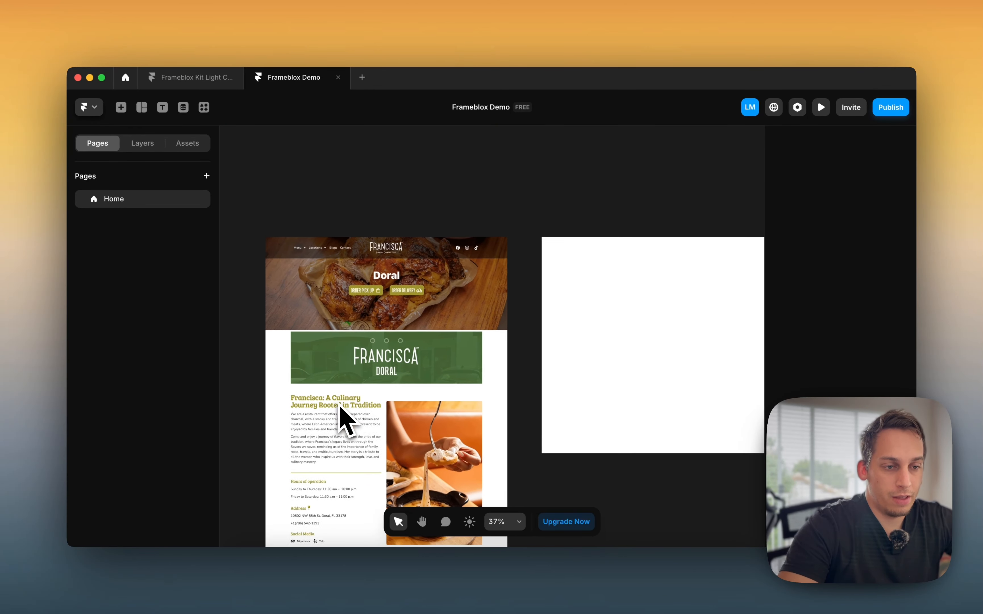
scroll(338, 402, "left", 4)
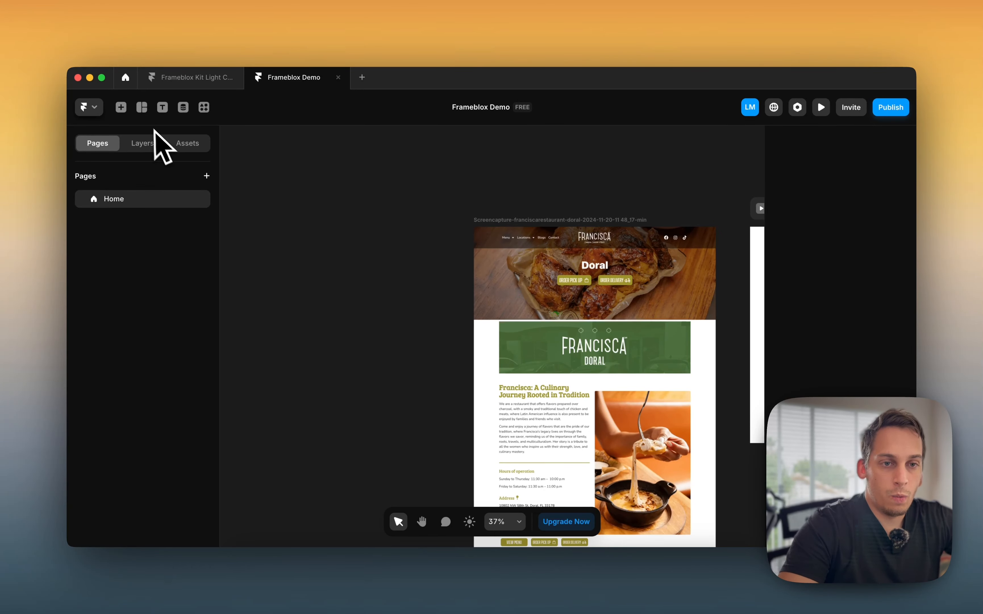
Add a text label reading "Centralized Navbar" on the canvas beside the screenshot's header
left_click(162, 107)
left_click(351, 252)
type("Navbar")
scroll(352, 252, "up", 3)
double_click(351, 253)
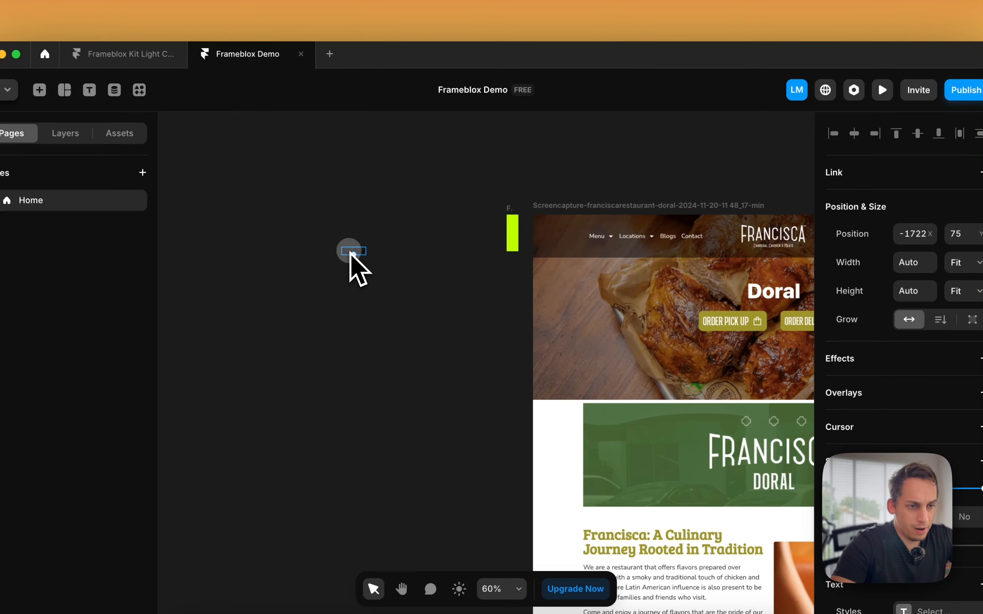
key("Left")
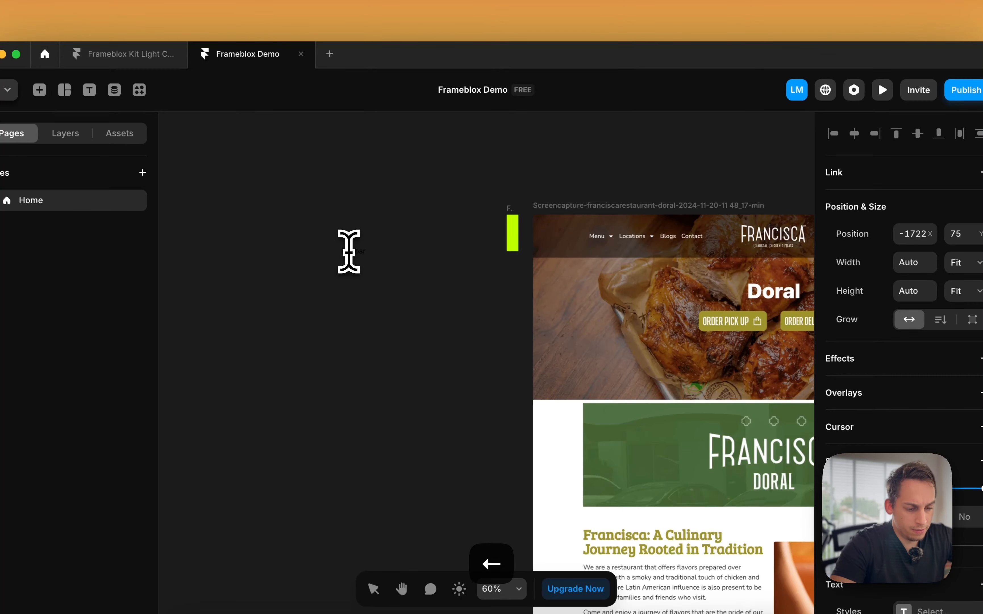
type("Centraliz")
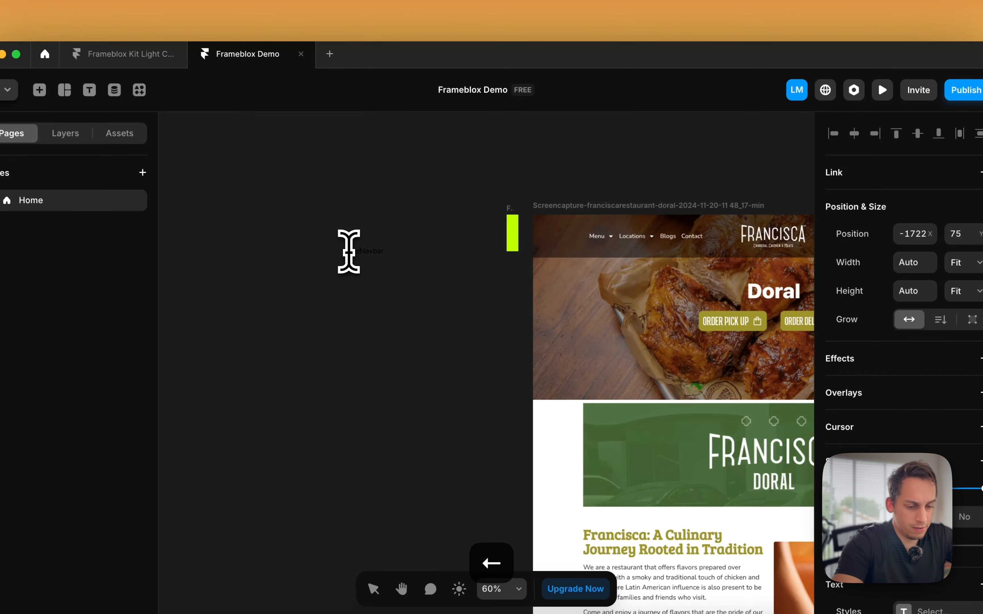
type("ed")
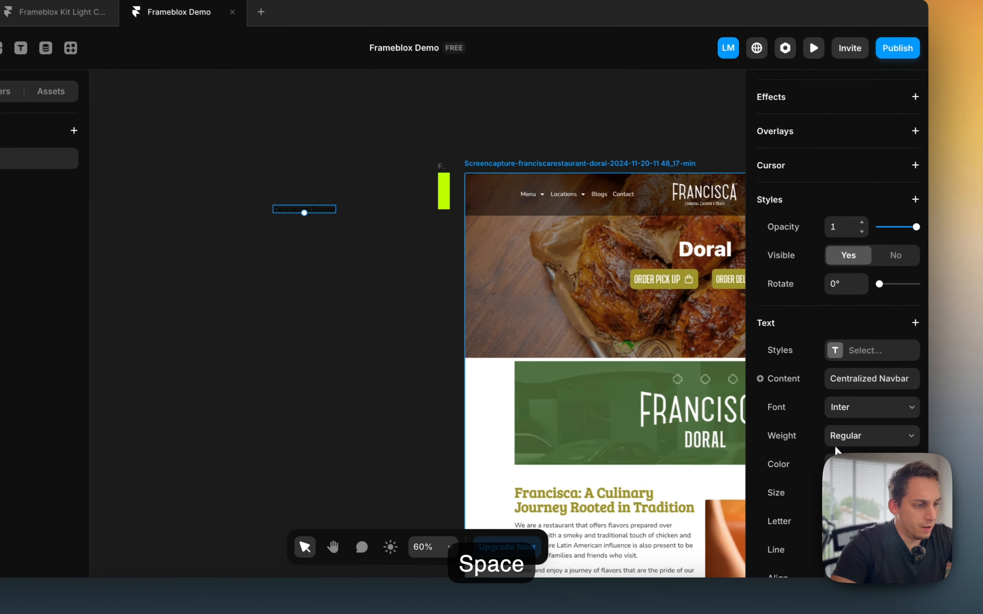
Set the Centralized Navbar label's font size to 24 pixels and its color to the marker bar's lime green, #BFFF00
scroll(844, 406, "down", 5)
left_click(844, 331)
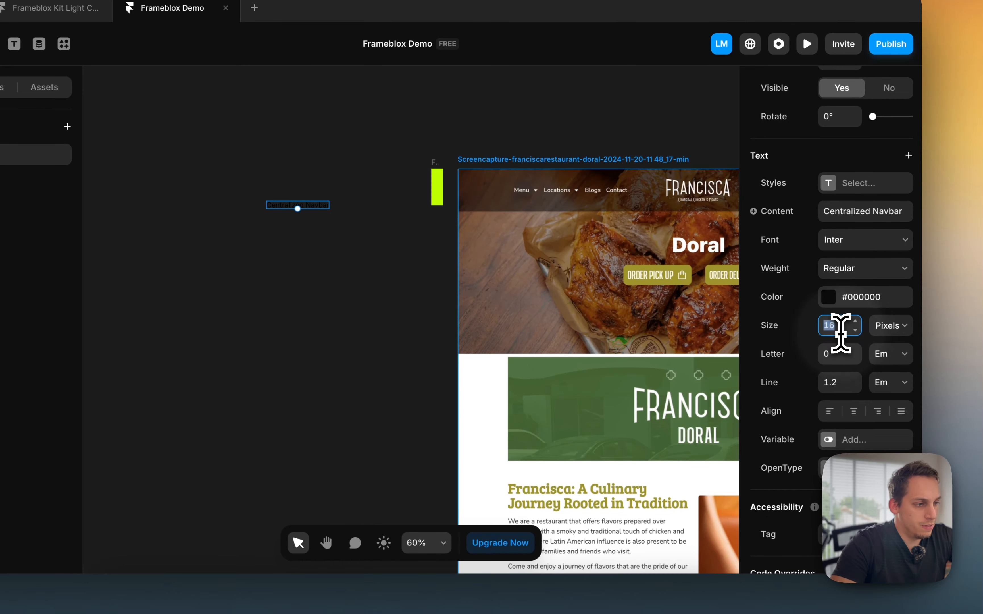
key("shift+Up")
key("Down")
key("Down")
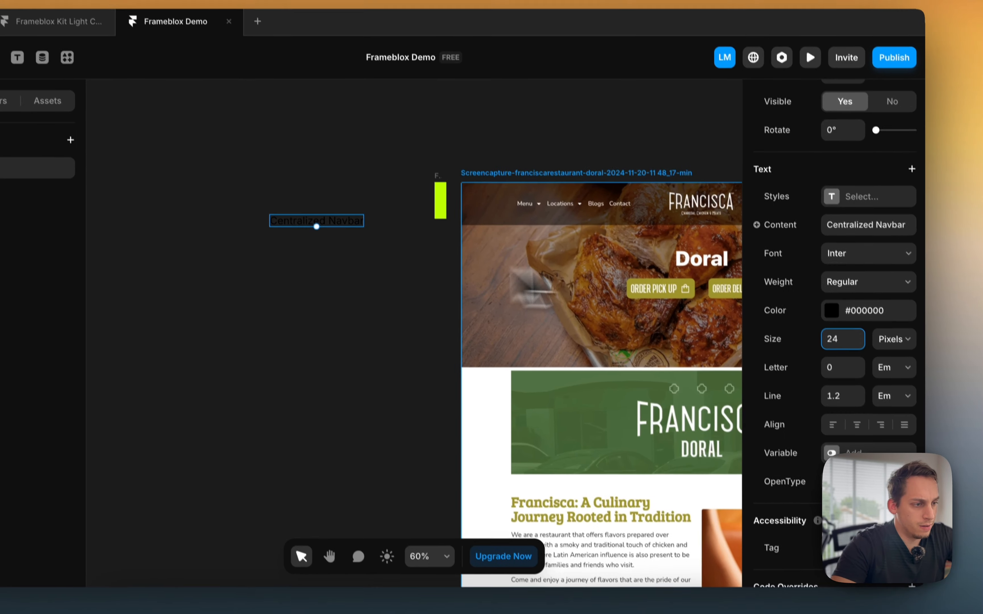
left_click(831, 310)
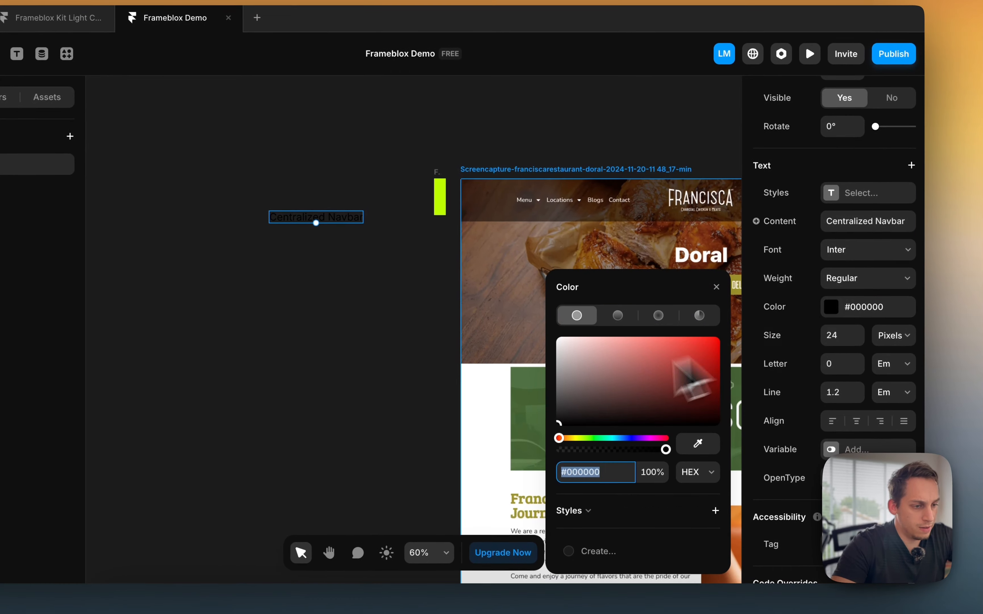
left_click(439, 196)
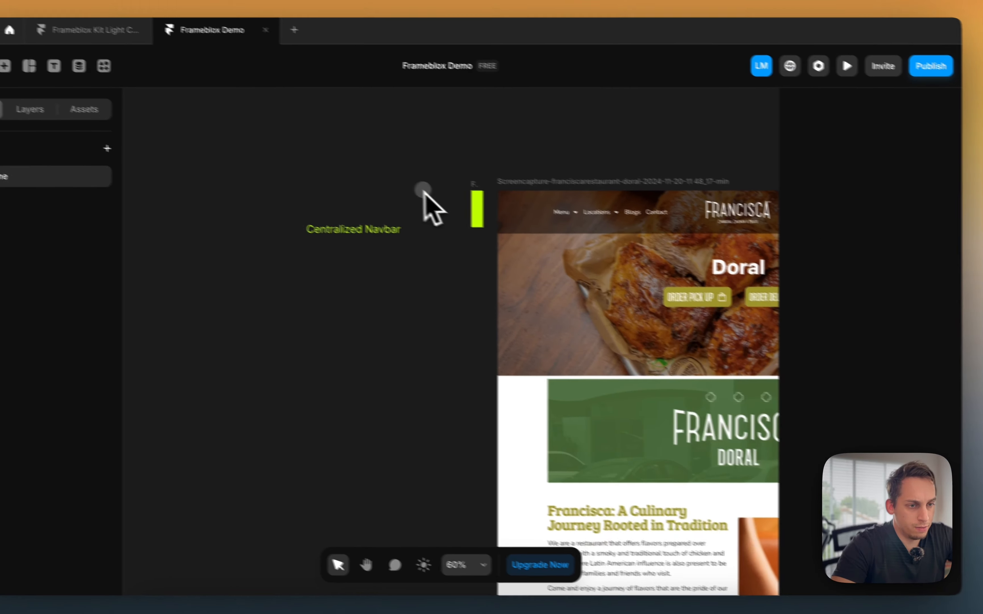
Narrow the lime marker bar to a width of 8 and place the Centralized Navbar label right beside it
left_click_drag(345, 217, 406, 199)
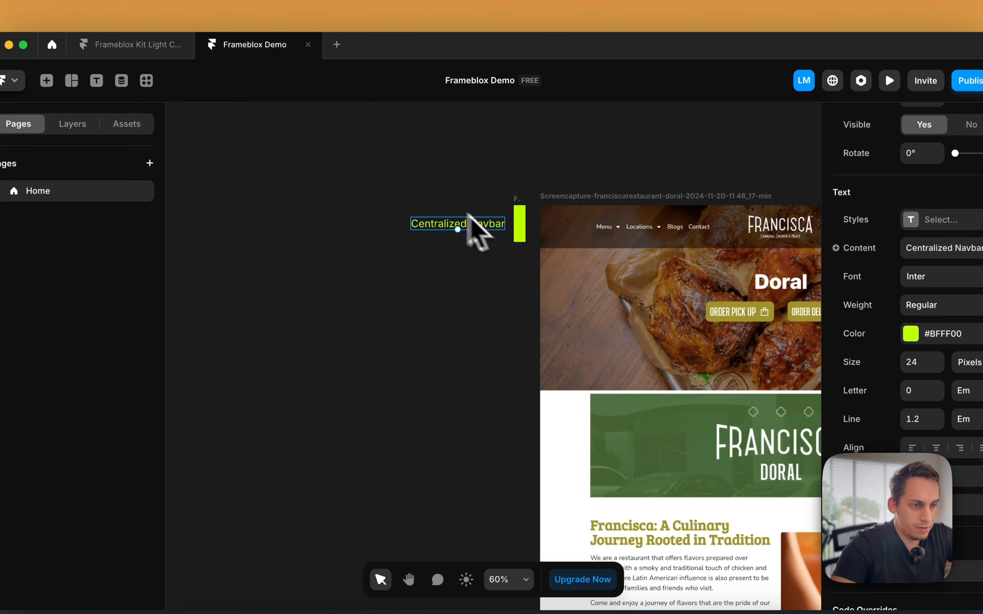
left_click(518, 229)
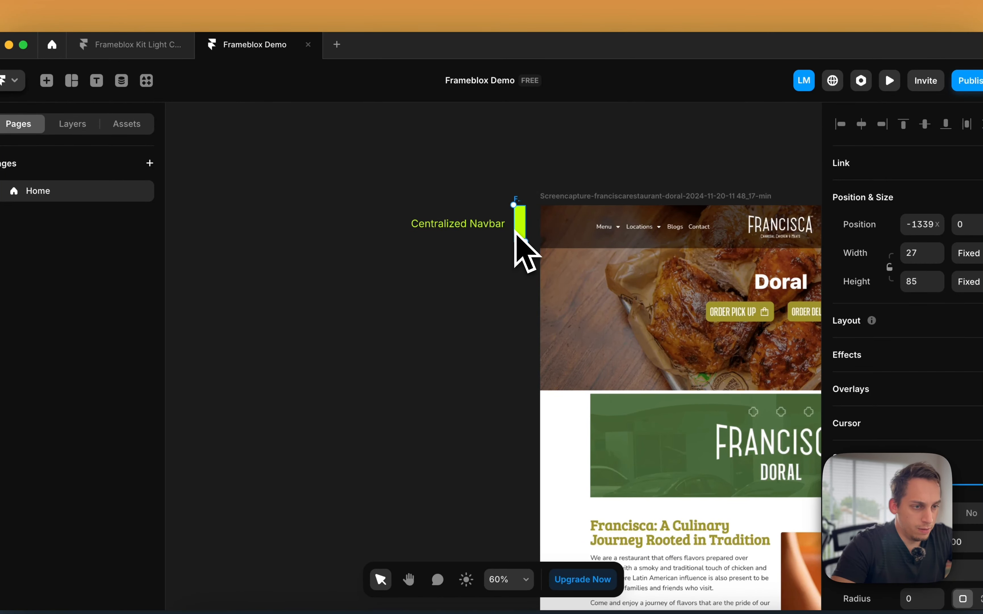
left_click_drag(512, 201, 523, 199)
left_click_drag(468, 215, 479, 225)
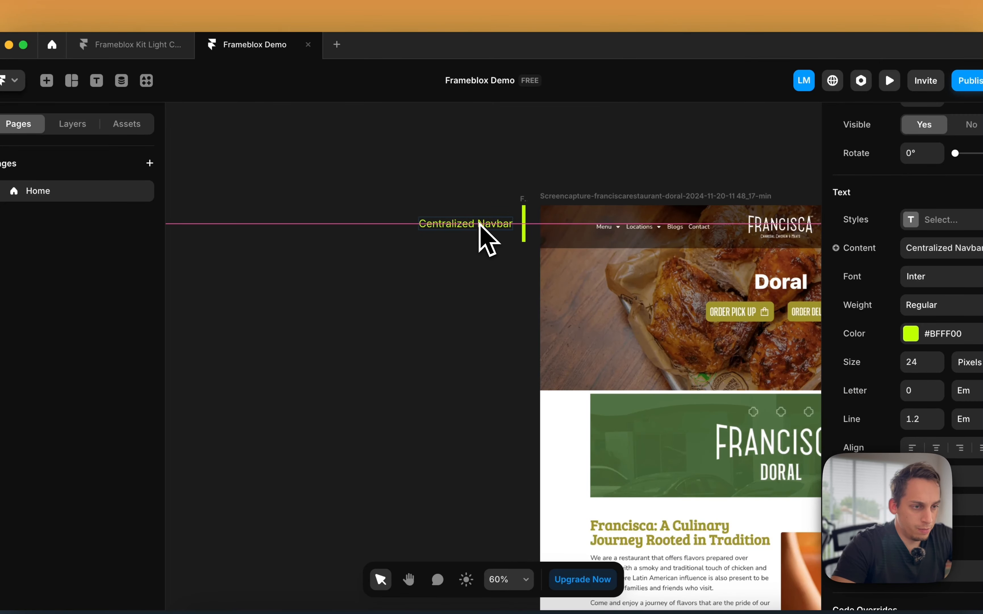
Duplicate the navbar label and bar beside the hero area, reword the copy "Hero Section (Image BG)", and realign it next to its bar
left_click_drag(426, 181, 534, 264)
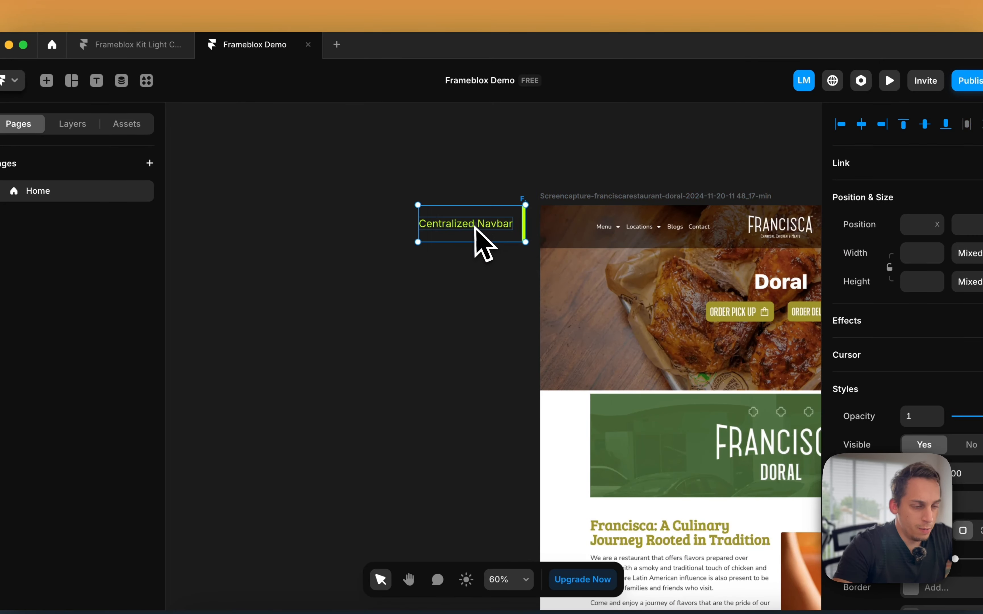
left_click_drag(478, 237, 482, 325)
double_click(482, 324)
type("Hero Section (Image BG)")
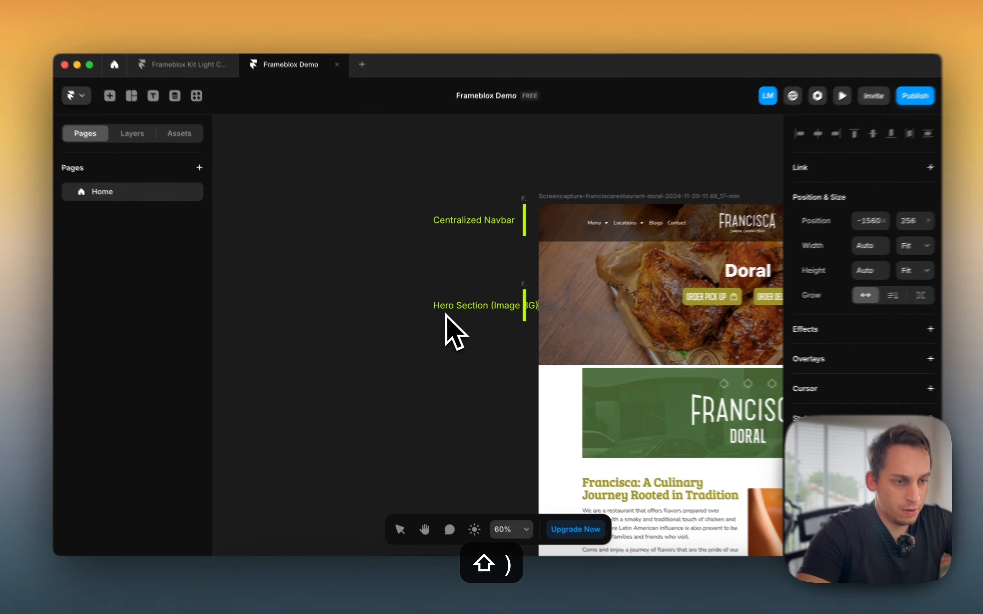
left_click(422, 332)
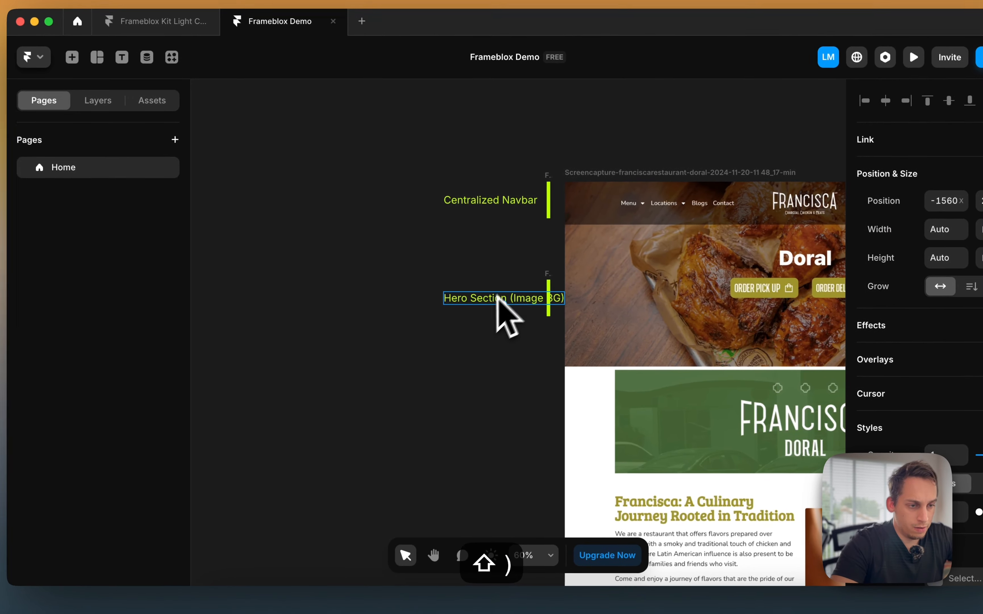
mouse_move(468, 307)
left_mouse_down()
mouse_move(445, 307)
mouse_move(458, 303)
left_mouse_up()
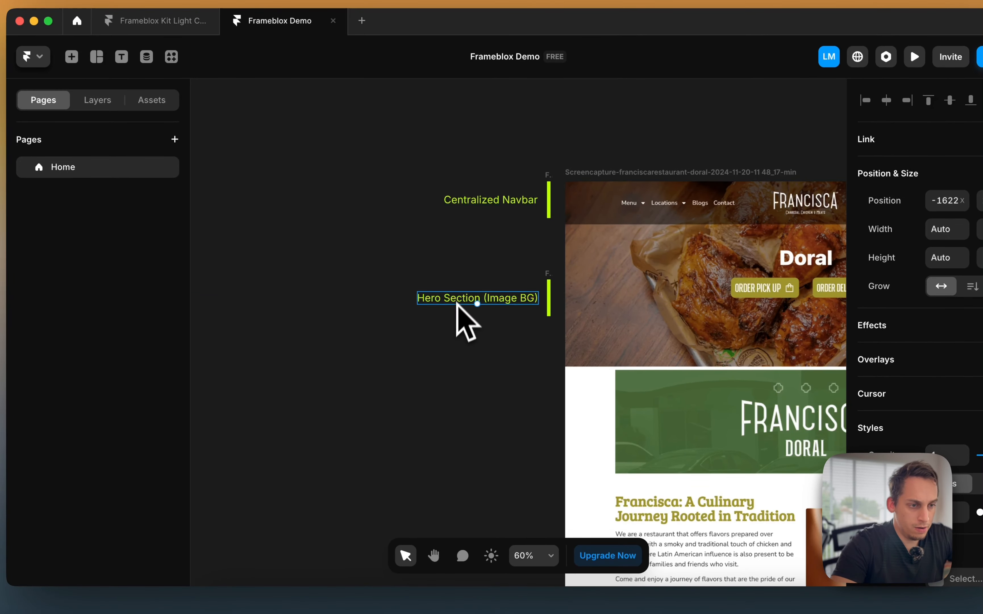
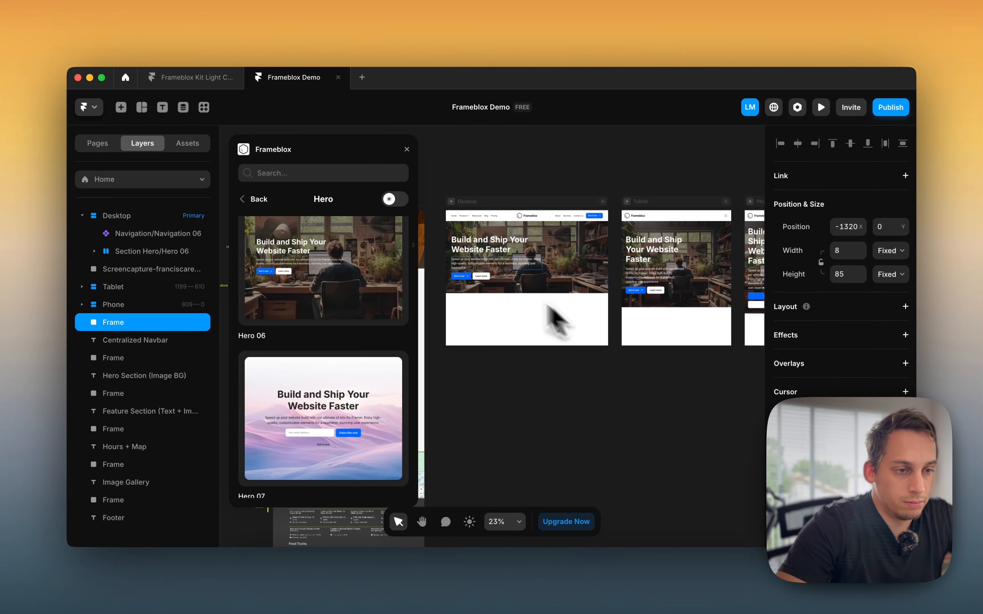
Close the Frameblox plugin and try selecting all the section labels and marker bars together
left_click(407, 149)
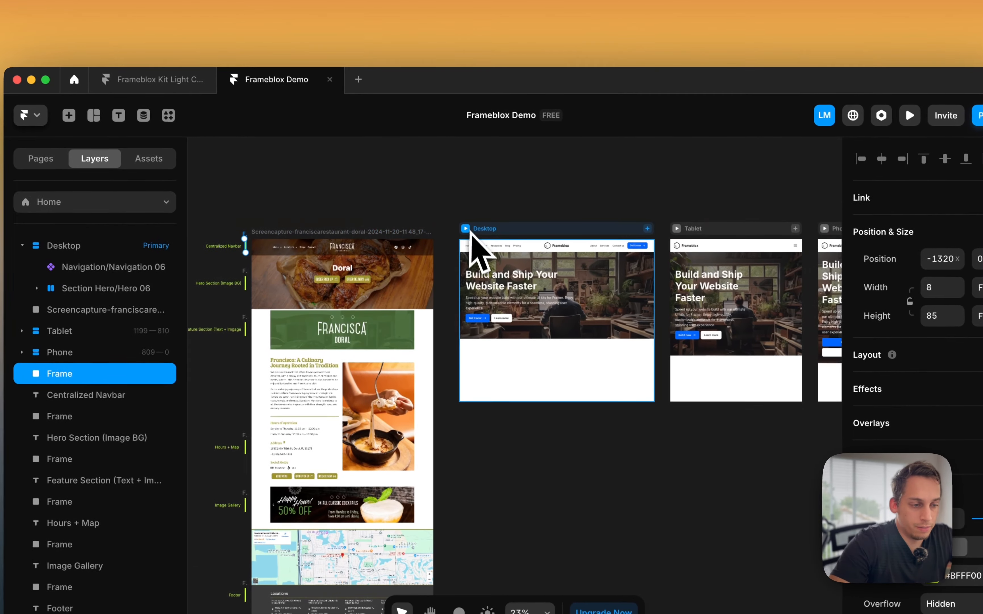
left_click(121, 514, "shift")
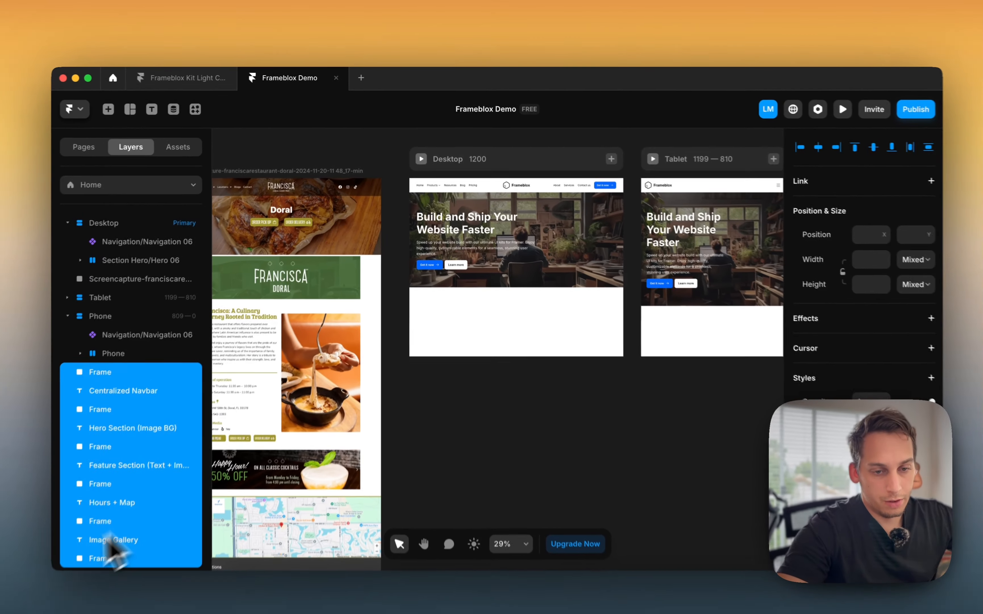
scroll(333, 438, "left", 5)
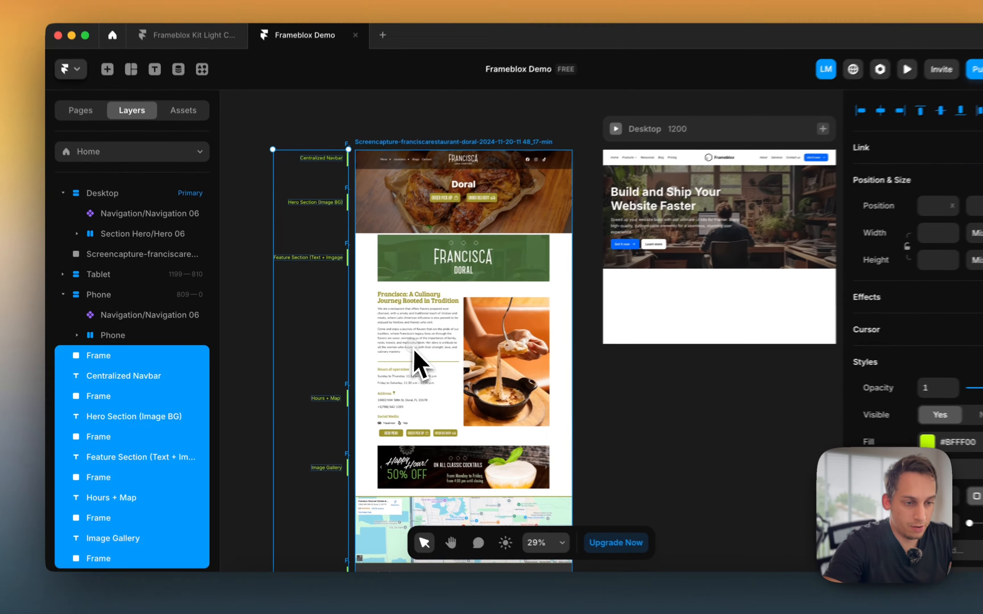
right_click(414, 351)
left_click(338, 253)
scroll(338, 253, "down", 4)
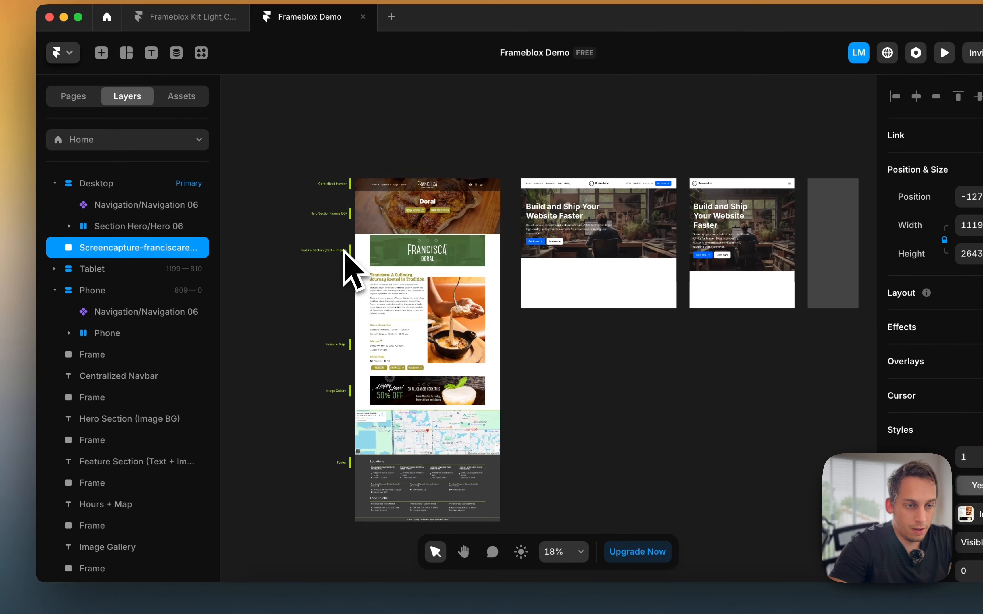
Wrap the reference screenshot together with all section labels and marker bars in one frame and rename it Notes
left_click(300, 192)
left_click_drag(305, 182, 488, 562)
key("super+g")
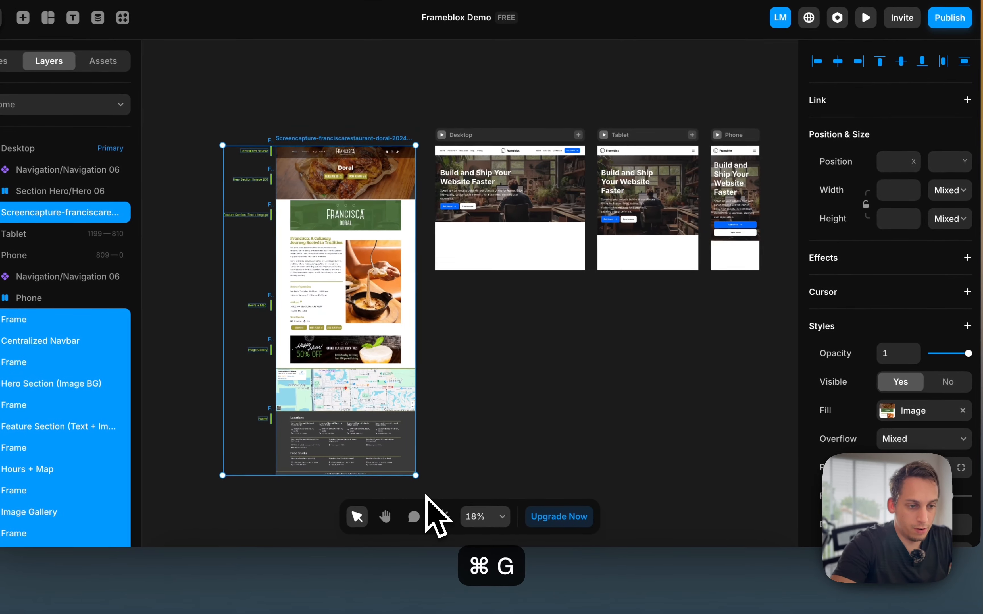
right_click(331, 400)
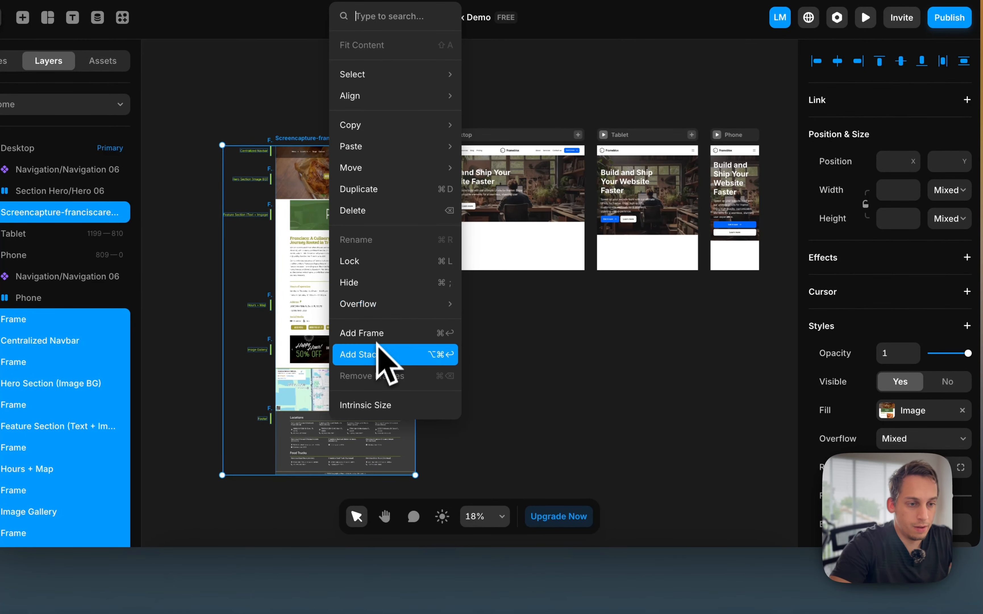
left_click(381, 333)
double_click(6, 300)
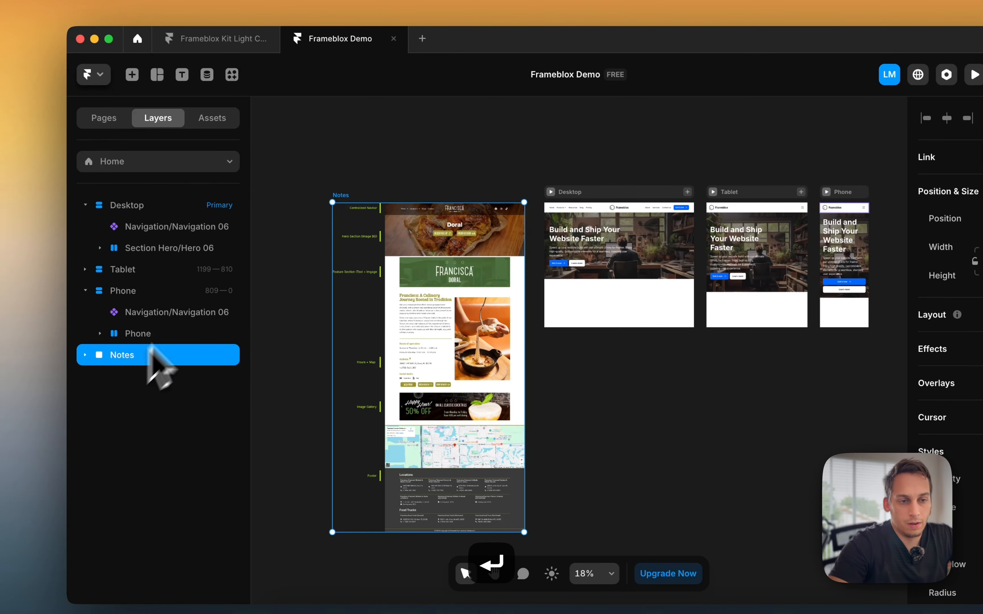
left_click(259, 237)
left_click(501, 241)
left_click(553, 162)
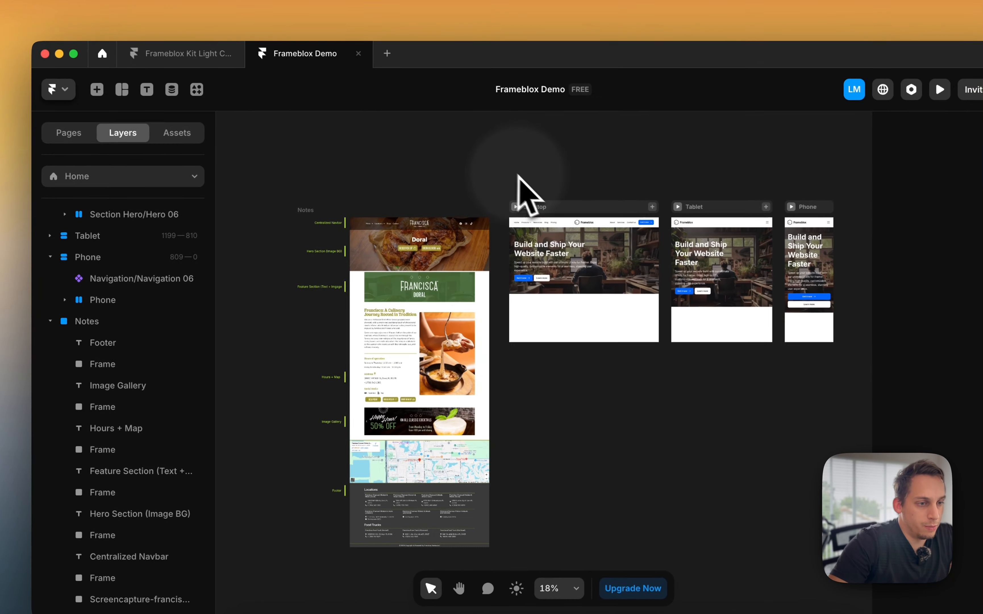
Collapse all layers and open the Social Proof component variants in the Frameblox plugin
scroll(650, 260, "up", 5)
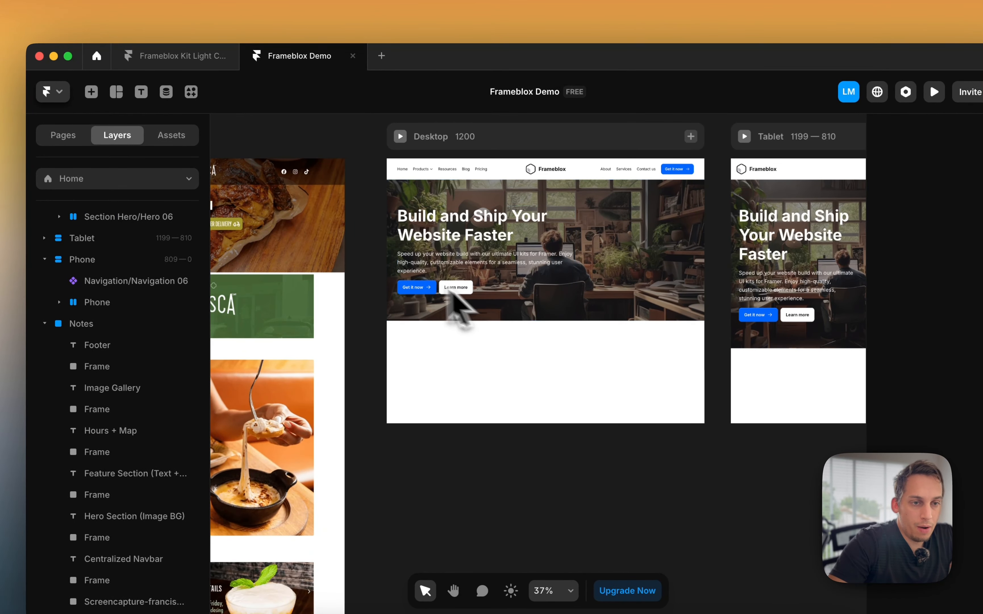
key("alt+l")
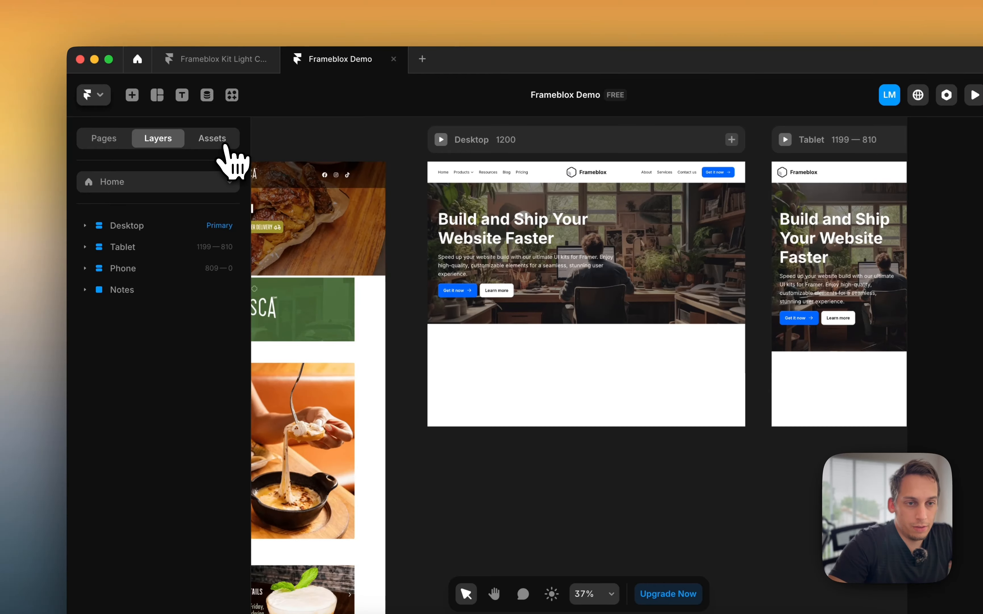
left_click(232, 95)
left_click(462, 398)
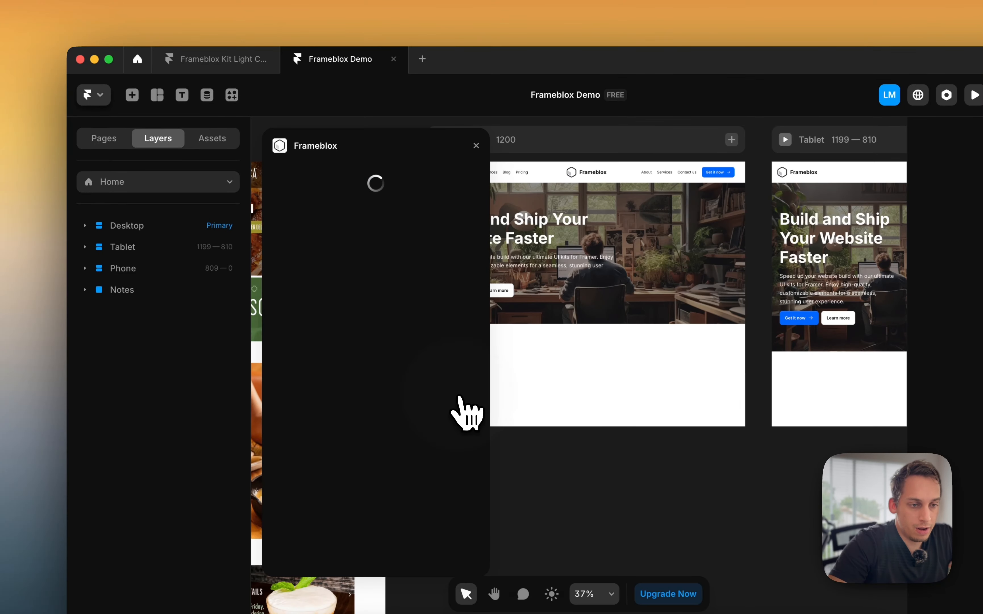
left_click(358, 346)
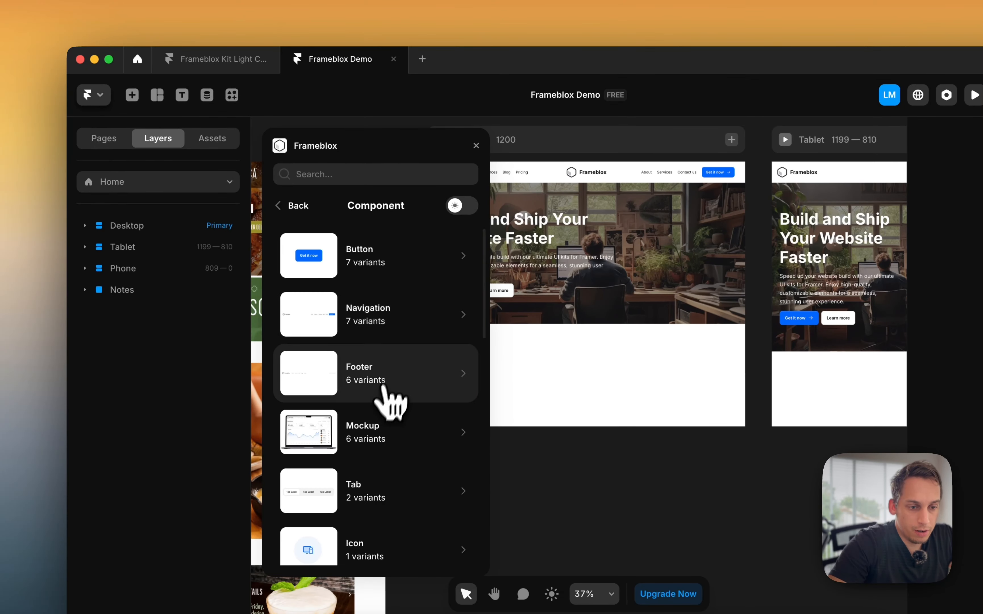
scroll(384, 416, "down", 10)
scroll(376, 403, "down", 1)
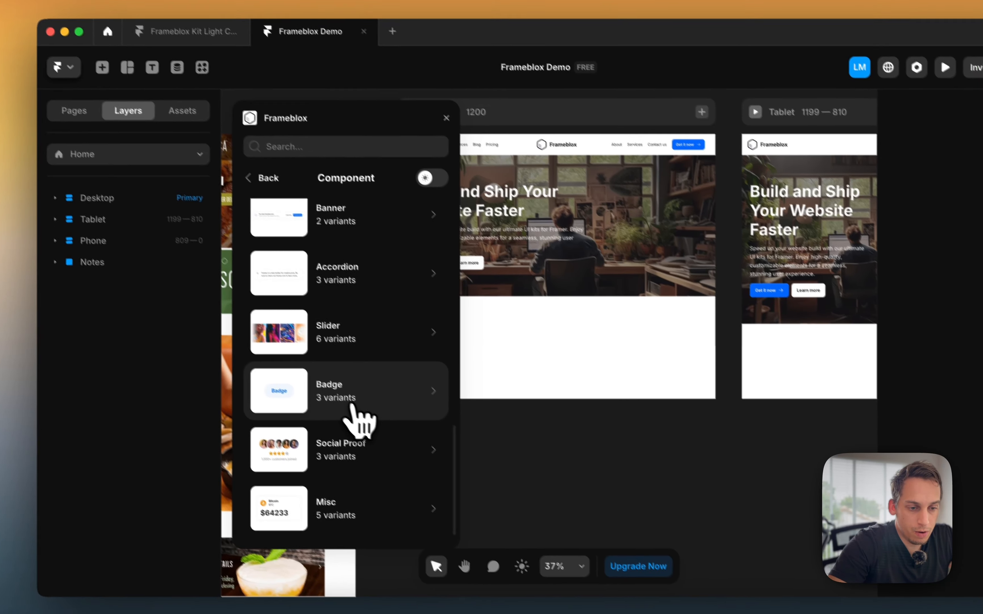
left_click(341, 446)
Insert Social Proof 02 under the buttons in the desktop hero's text stack and close the plugin
scroll(340, 433, "down", 5)
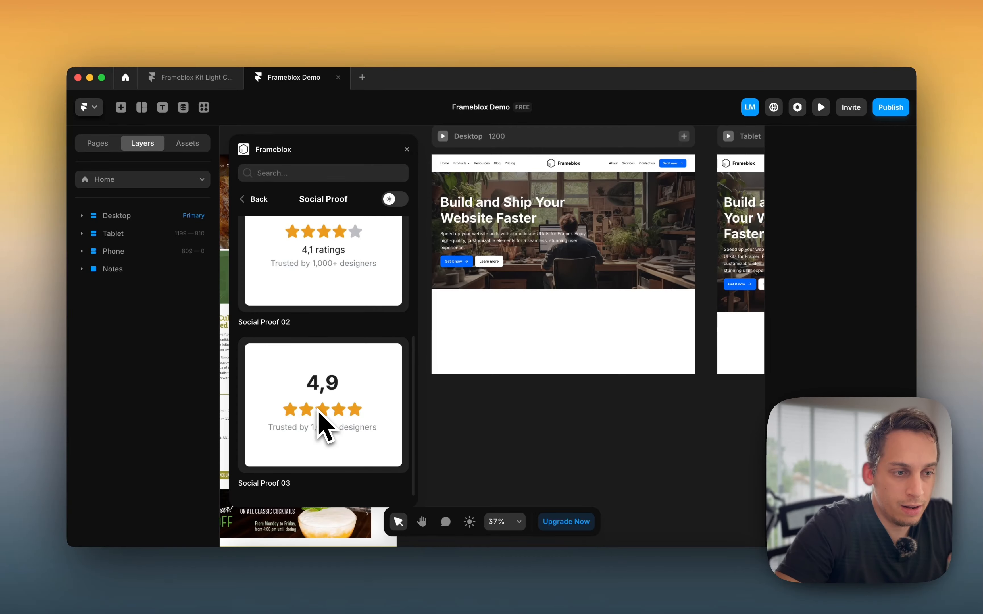
scroll(318, 411, "up", 5)
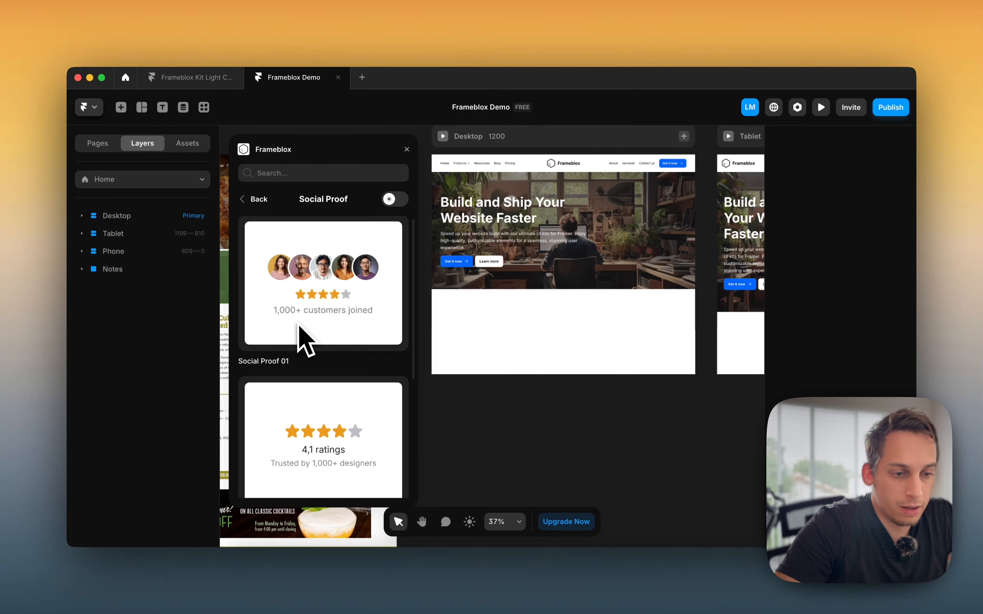
scroll(309, 343, "down", 5)
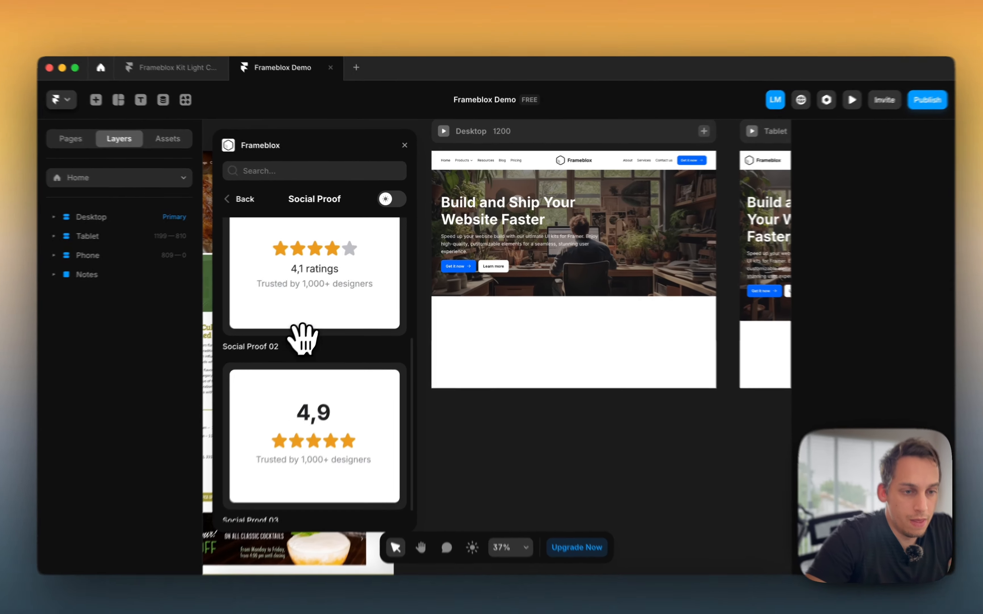
left_click_drag(313, 321, 510, 285)
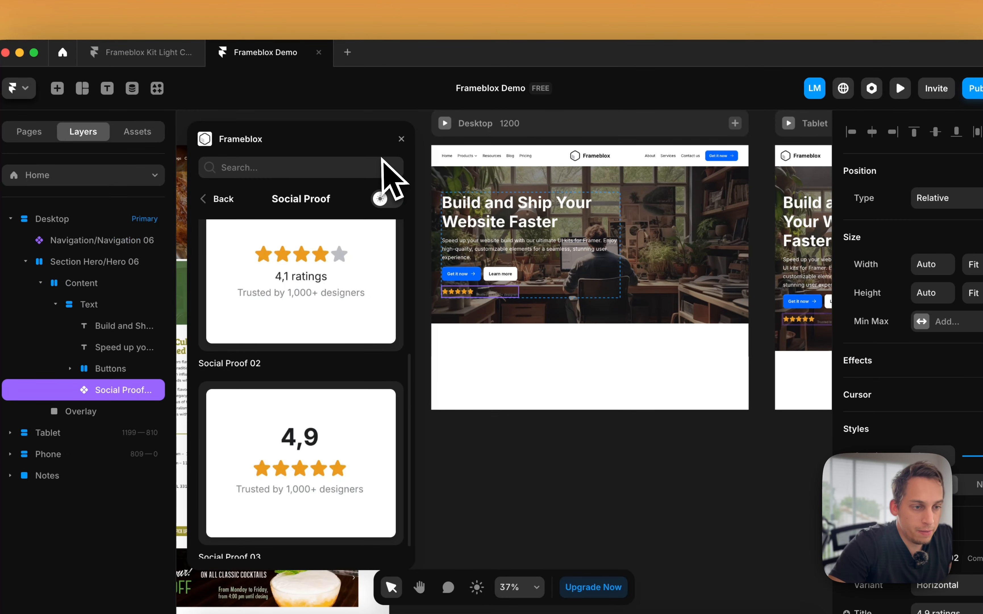
left_click(402, 139)
Open the inserted social proof component for editing by unlinking and replacing all its instances
scroll(503, 320, "up", 10)
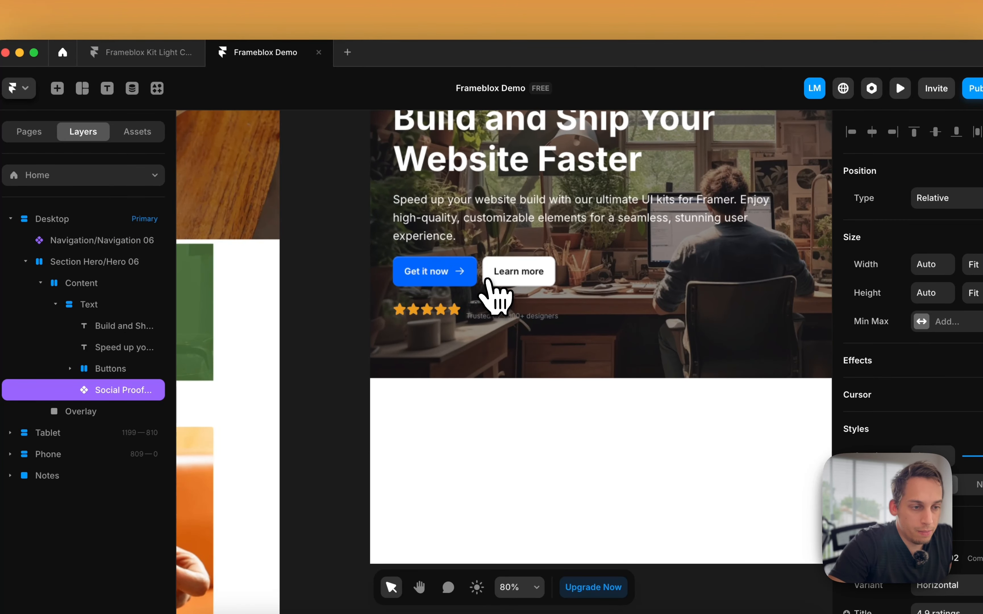
scroll(881, 467, "down", 6)
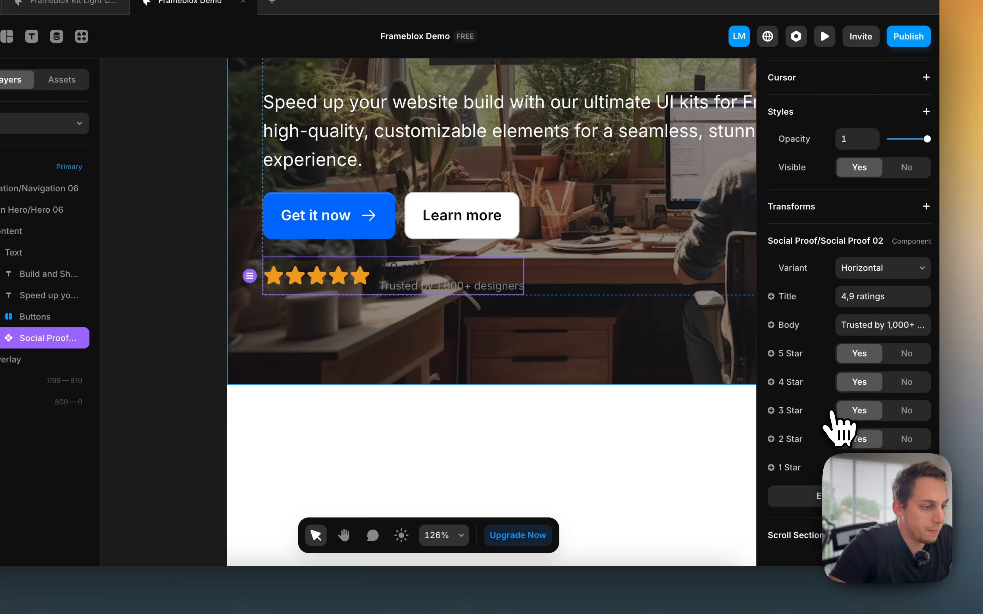
scroll(840, 424, "down", 1)
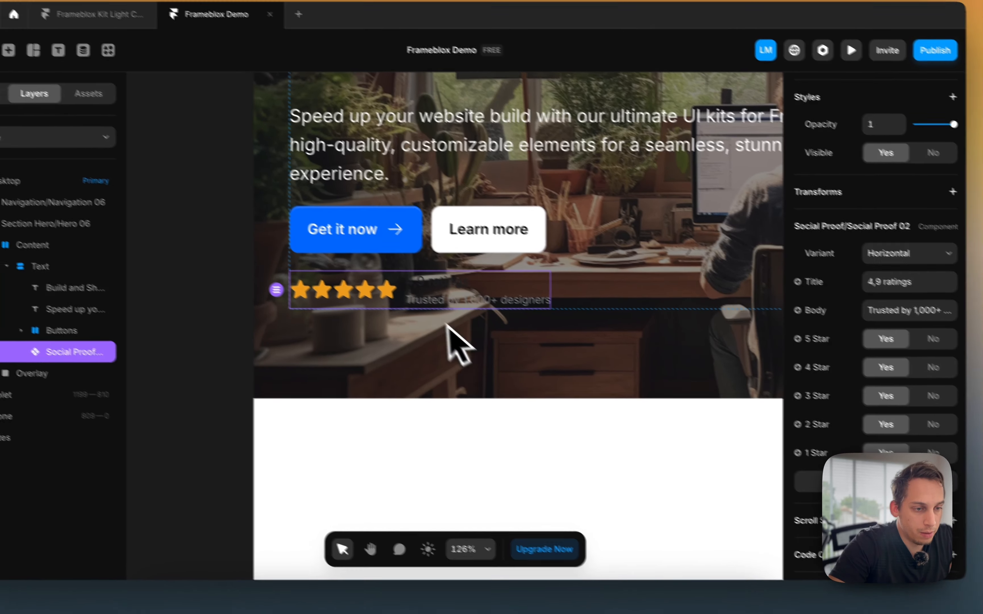
double_click(385, 284)
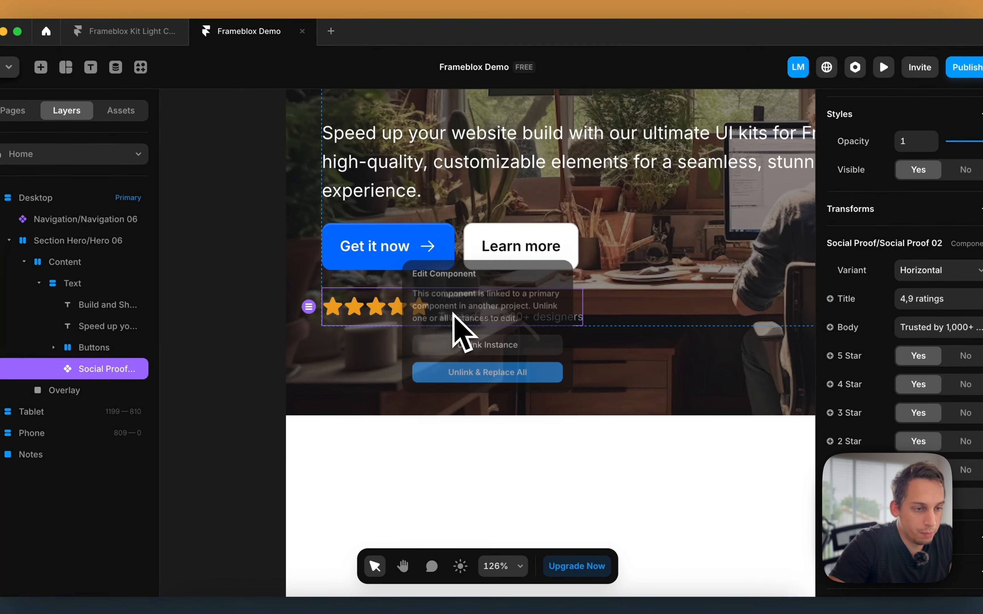
left_click(447, 377)
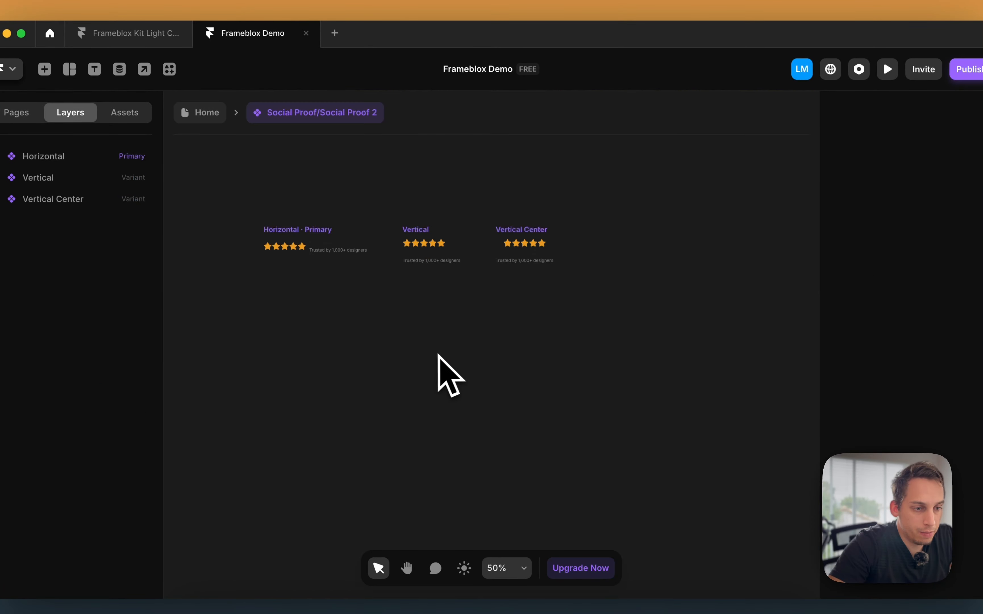
Set the "4,9 ratings" title color in the primary Horizontal variant to white, #FFFFFF, and return to the Home page
scroll(337, 227, "up", 5)
left_click(319, 265)
scroll(319, 266, "up", 3)
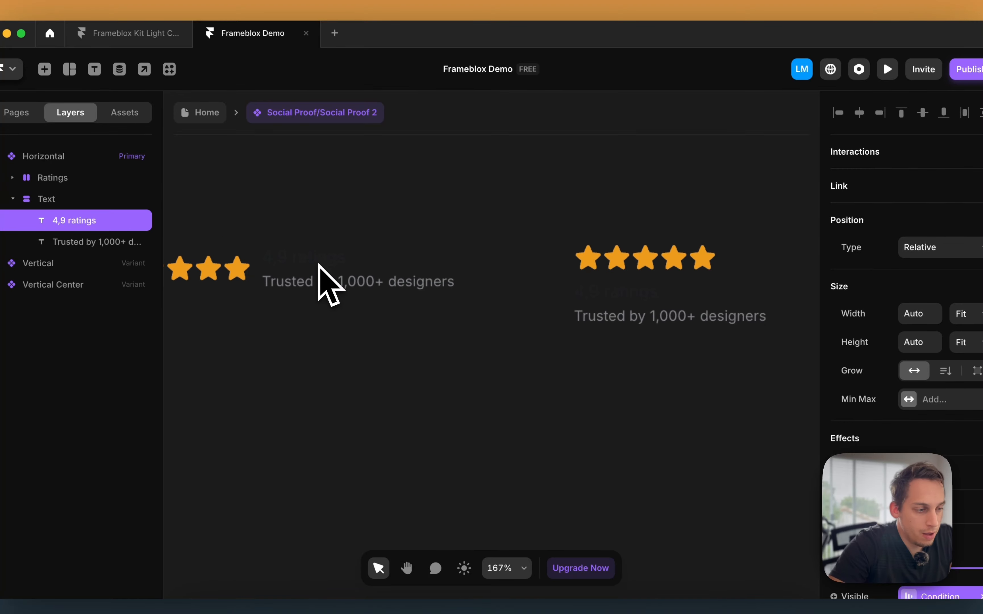
scroll(856, 450, "down", 6)
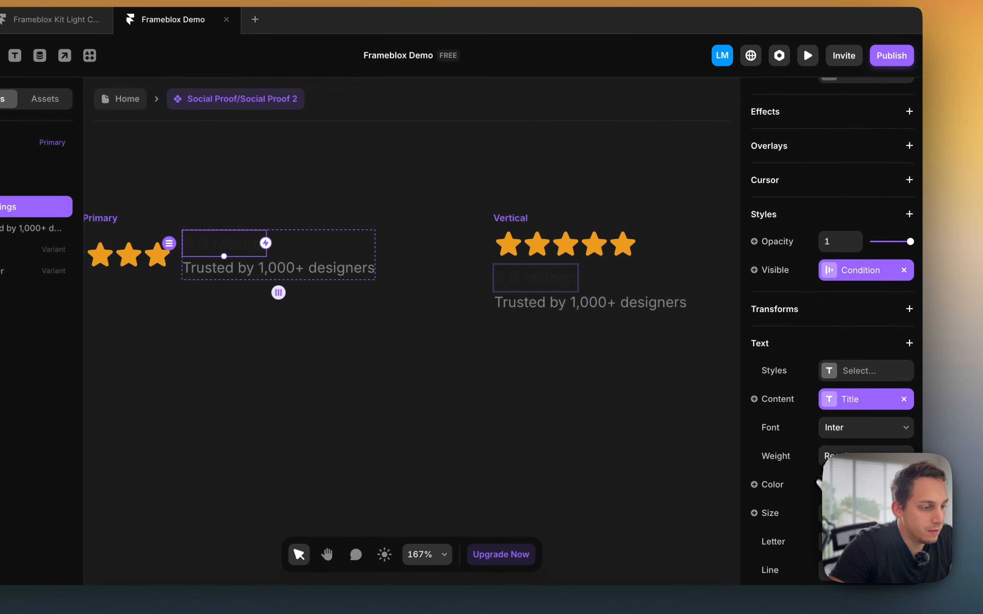
left_click(819, 484)
left_click_drag(632, 251, 441, 135)
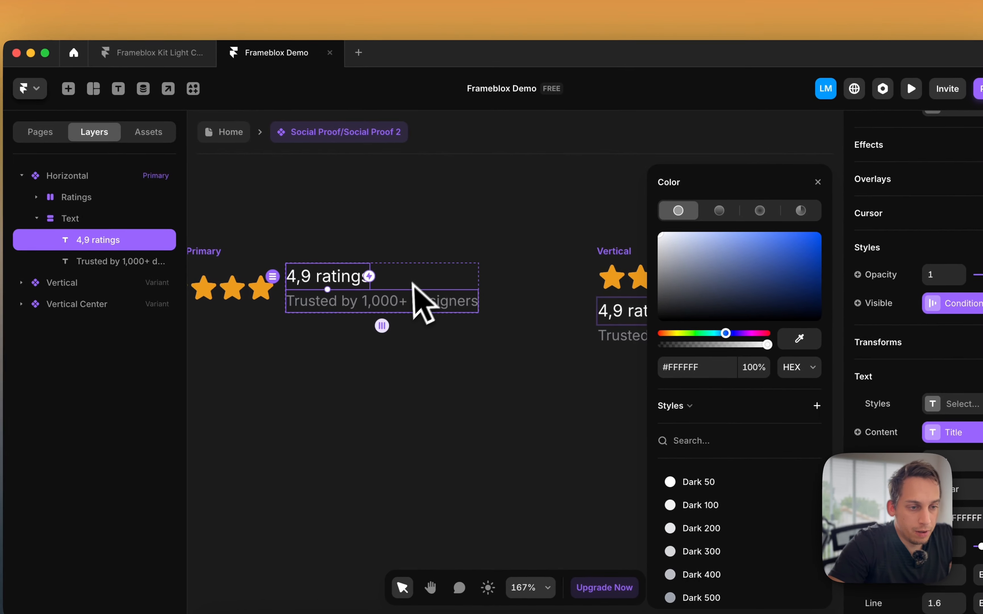
left_click(319, 264)
scroll(270, 149, "left", 3)
left_click(229, 133)
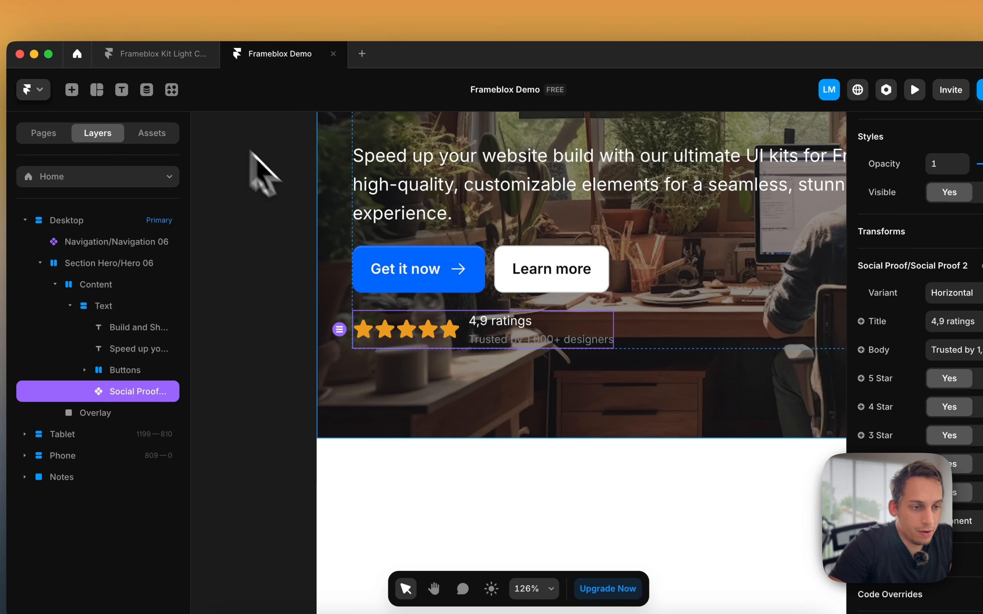
Reopen the social proof component, lighten the "Trusted by 1,000+ designers" text to a light gray, and return to the Home page
left_click(271, 272)
scroll(302, 284, "down", 3)
double_click(488, 323)
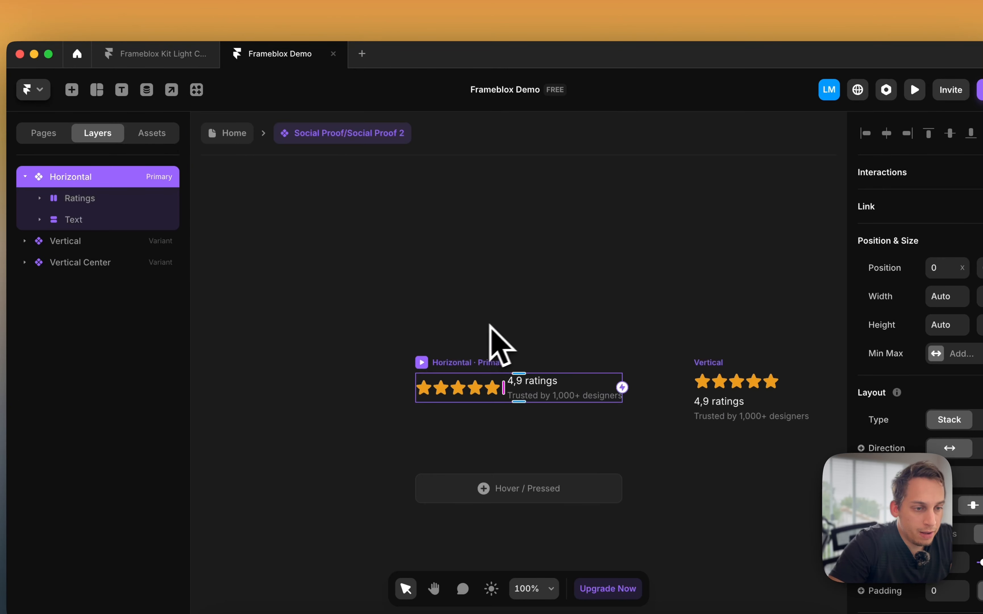
double_click(524, 394)
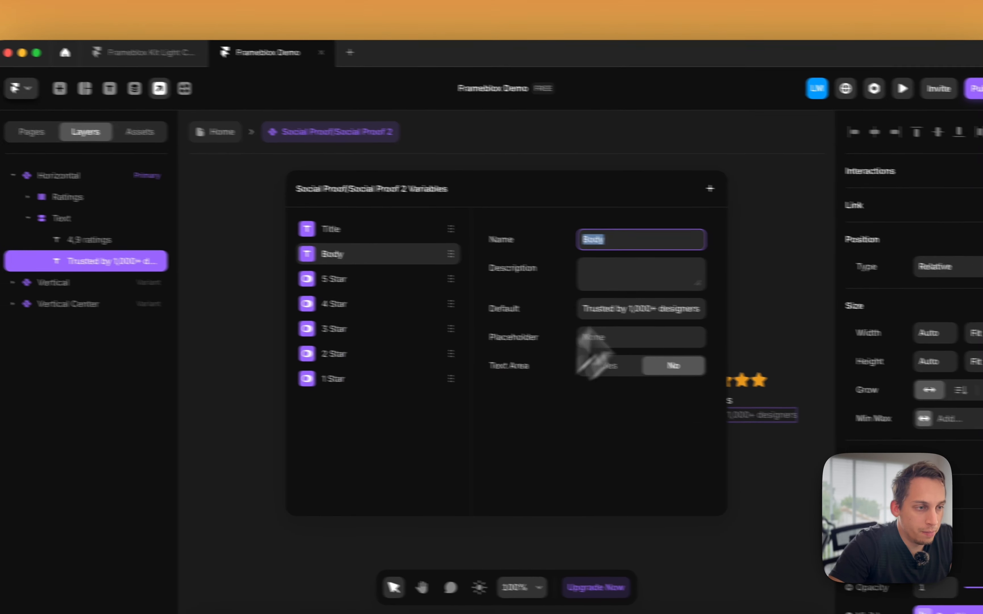
left_click(753, 189)
scroll(856, 426, "down", 6)
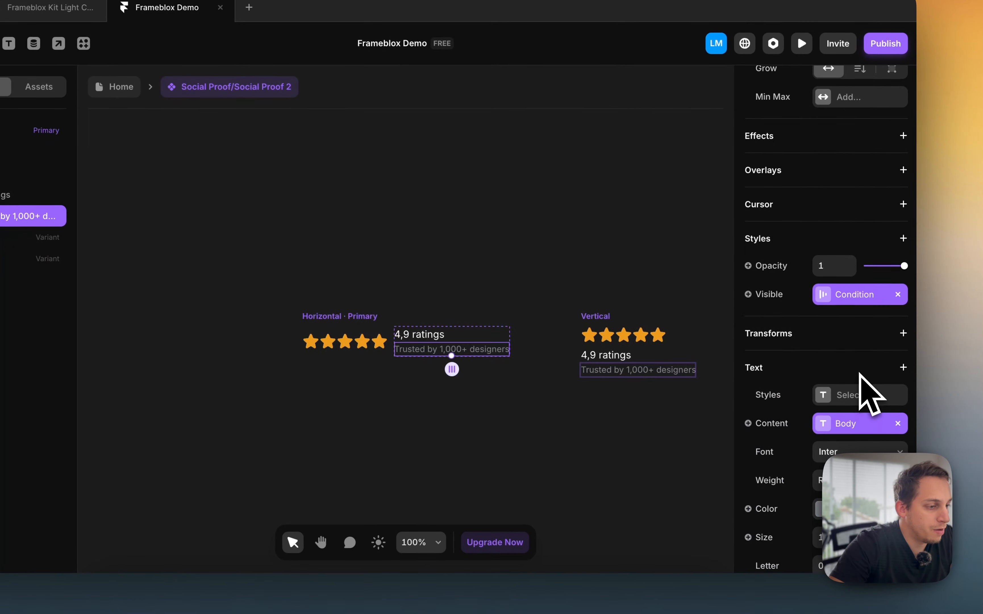
left_click(820, 543)
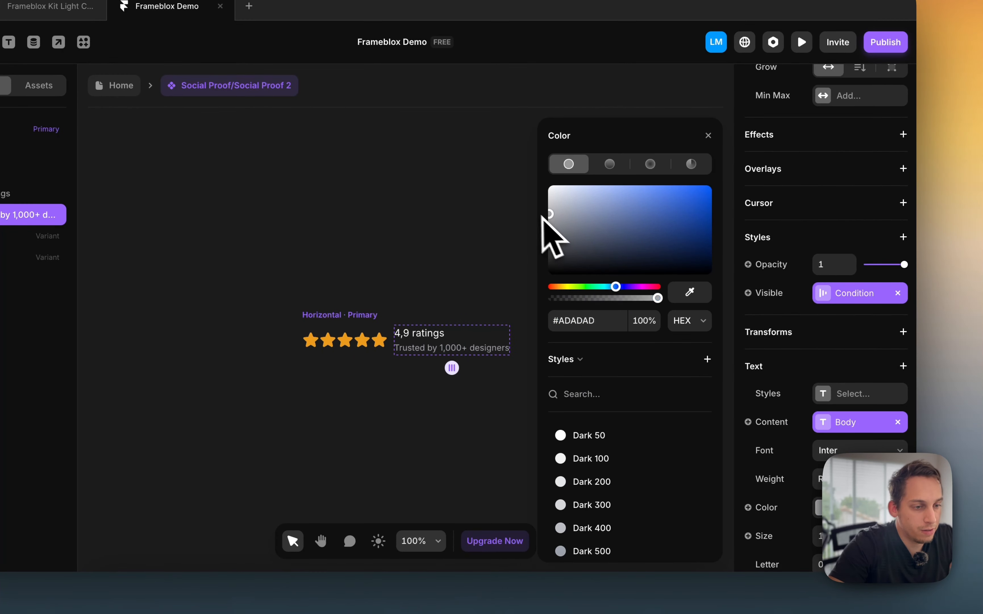
left_click(341, 384)
double_click(414, 351)
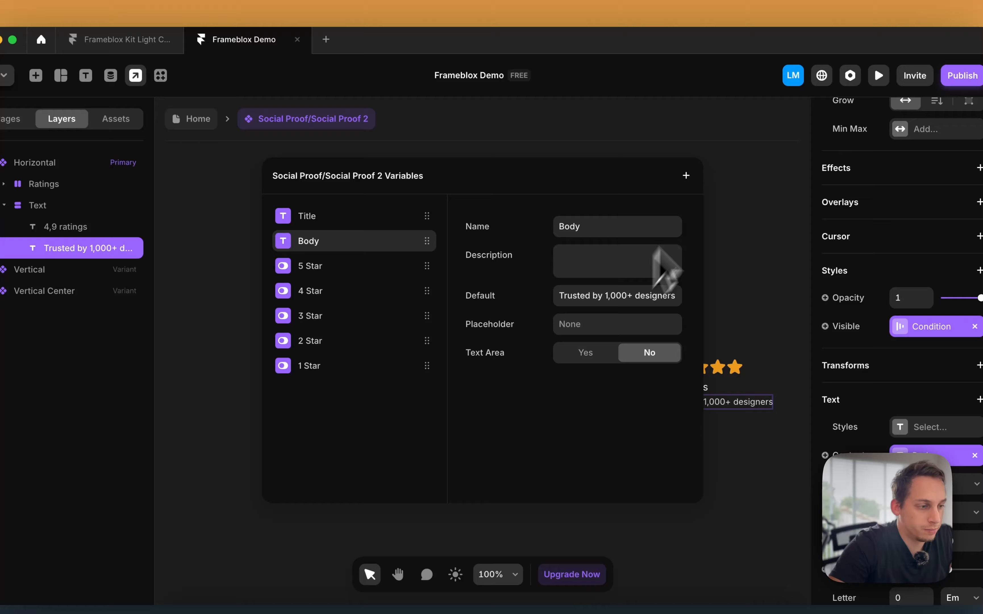
left_click(714, 171)
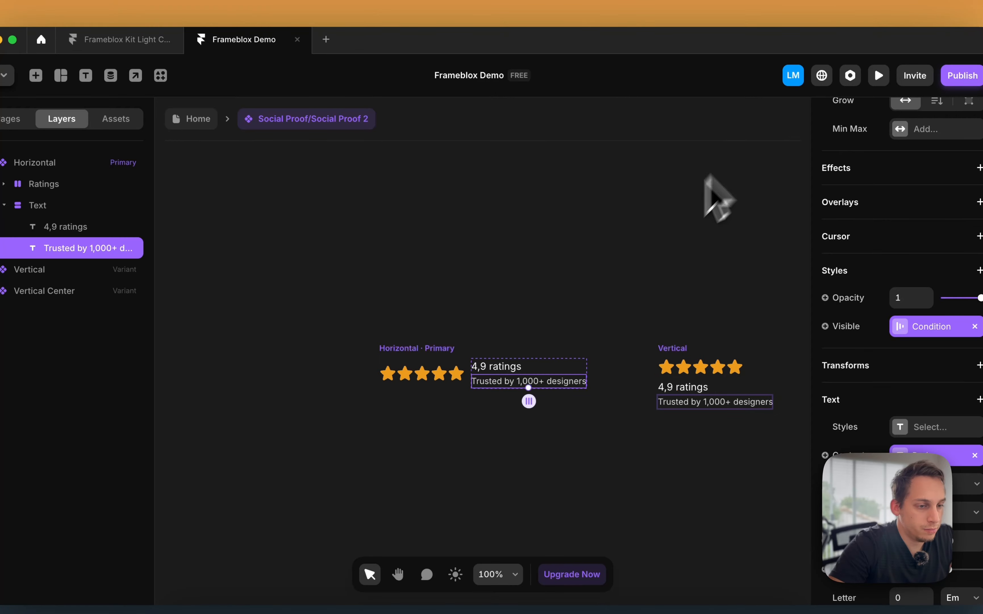
left_click(190, 118)
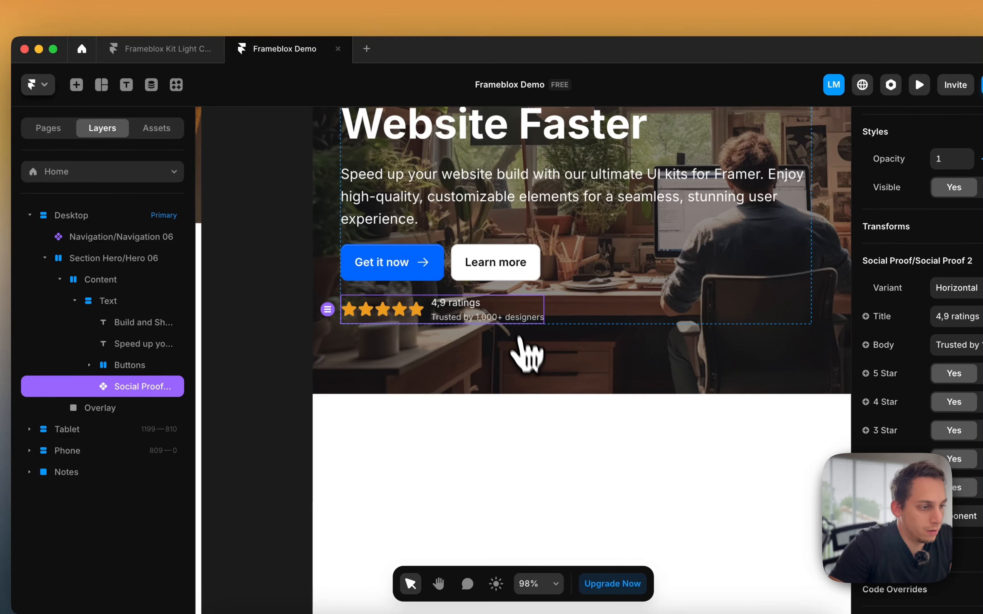
Change the social proof body text to "In our Trustpilot profile"
left_click(953, 343)
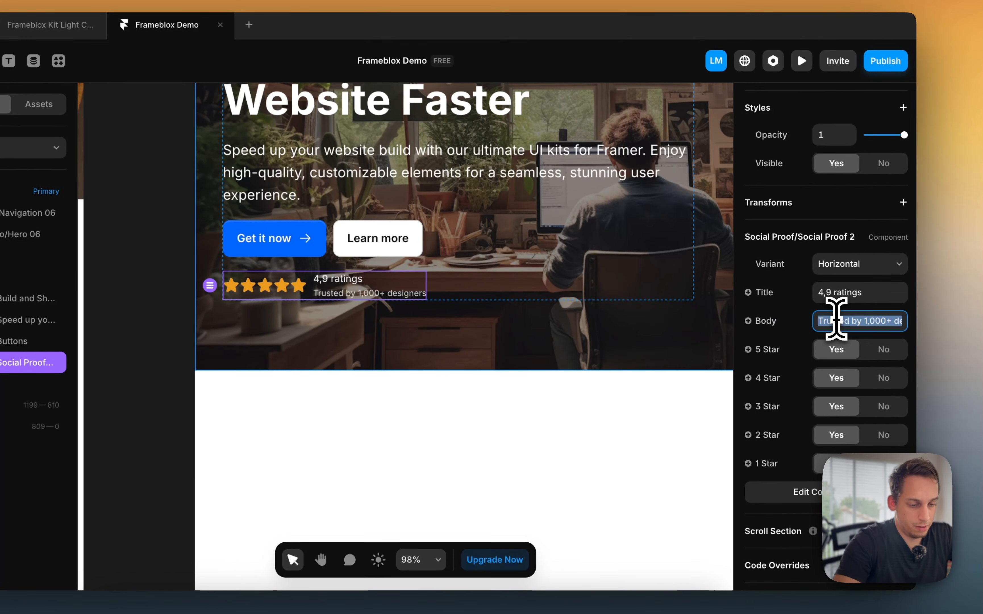
type("In our Trustpi")
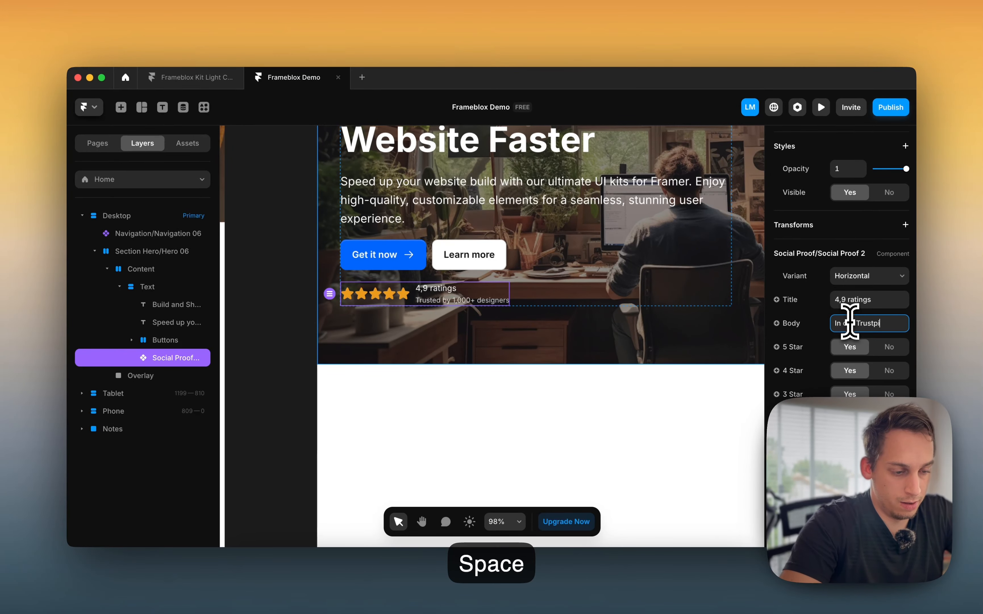
left_click(315, 379)
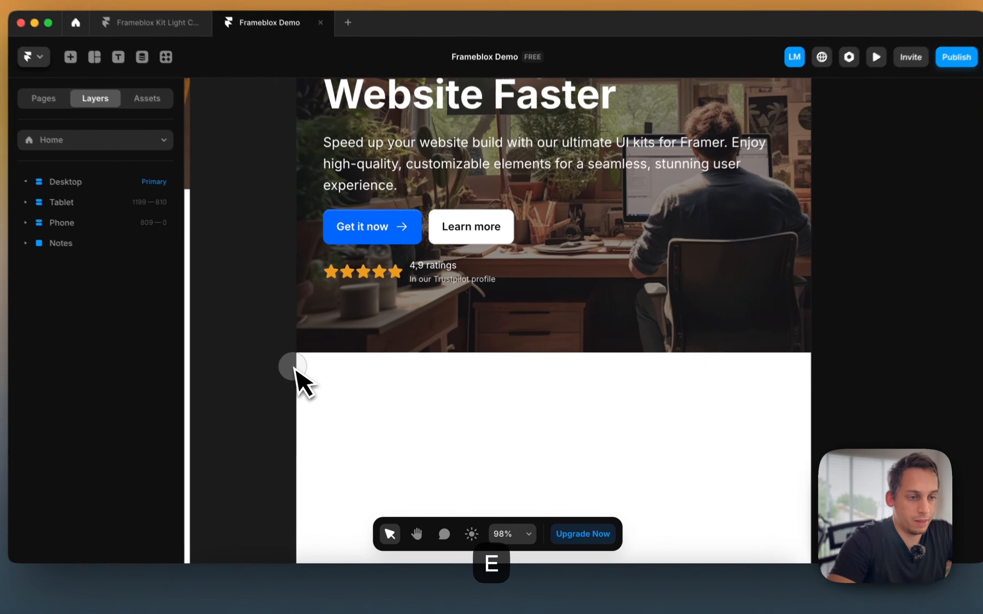
Select the social proof rating under the hero buttons and examine its star visibility options
scroll(310, 374, "up", 2)
scroll(310, 374, "down", 5)
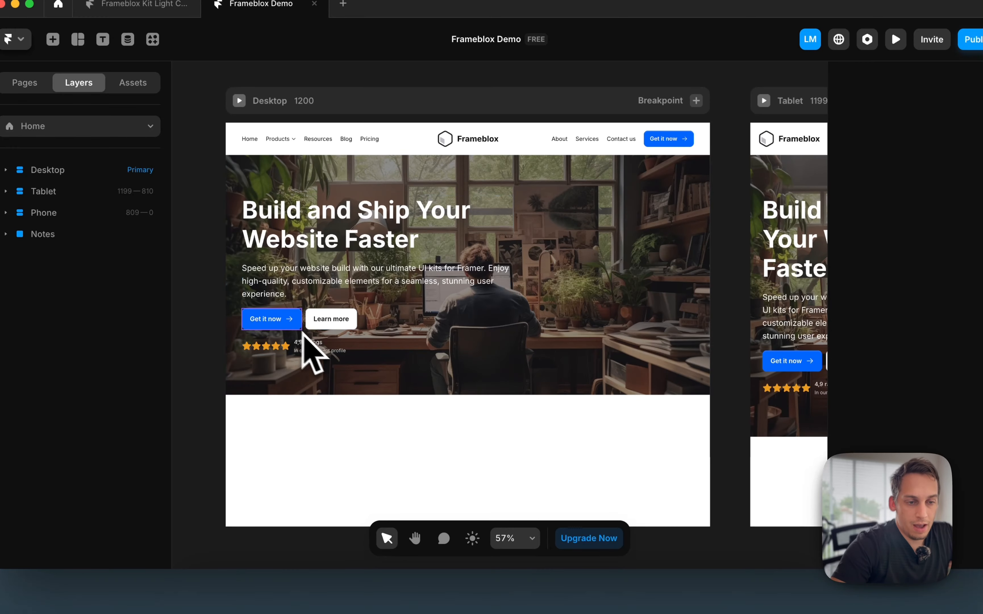
left_click(271, 352)
scroll(271, 353, "up", 3)
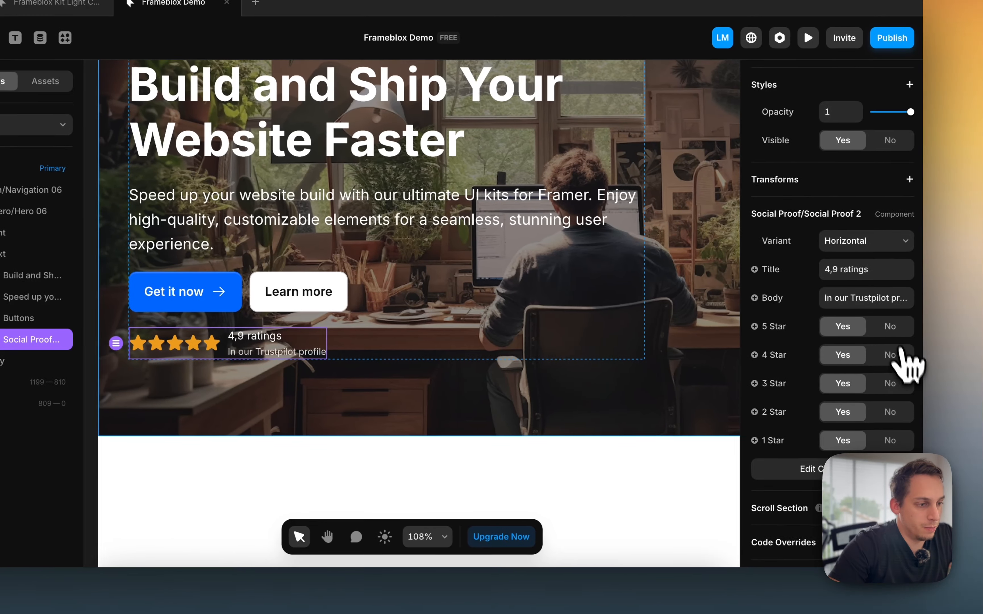
left_click(958, 326)
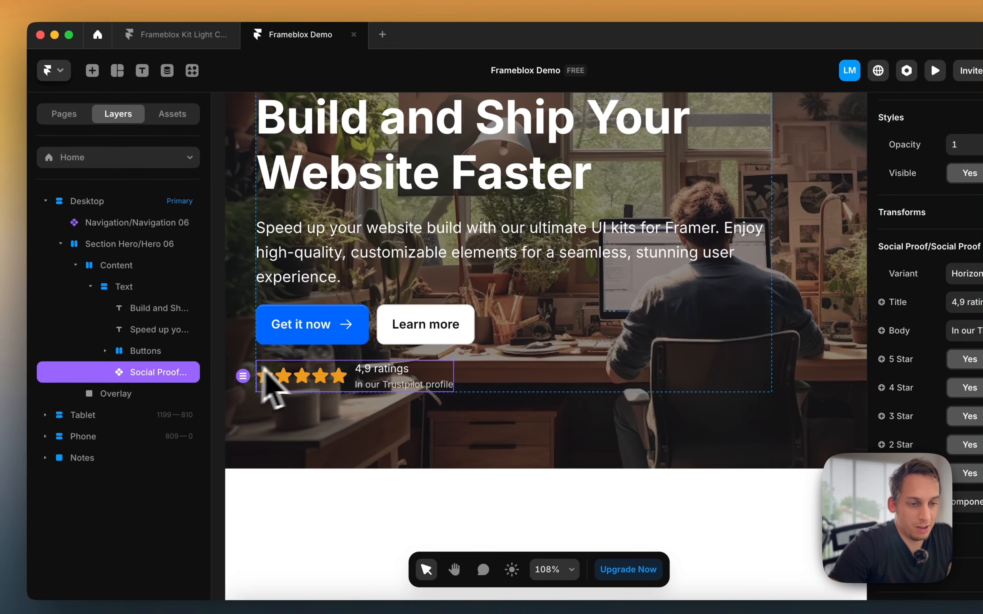
Set the primary hero button's text to "Order Pickup", following the pickup button in the reference screenshot
scroll(155, 334, "down", 3)
scroll(158, 312, "left", 3)
left_click(158, 295)
scroll(301, 333, "down", 3)
scroll(300, 332, "left", 5)
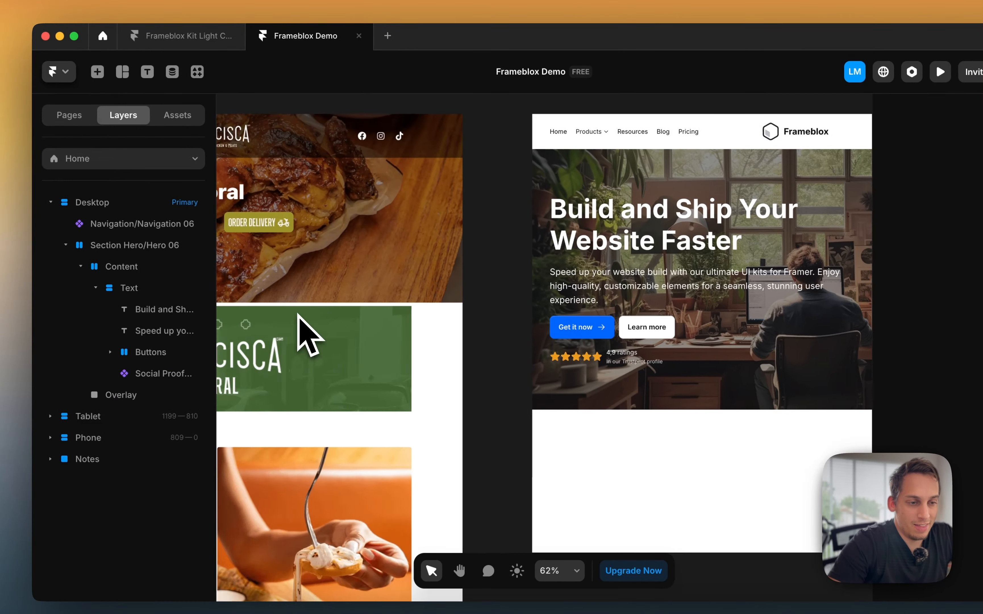
scroll(337, 242, "right", 5)
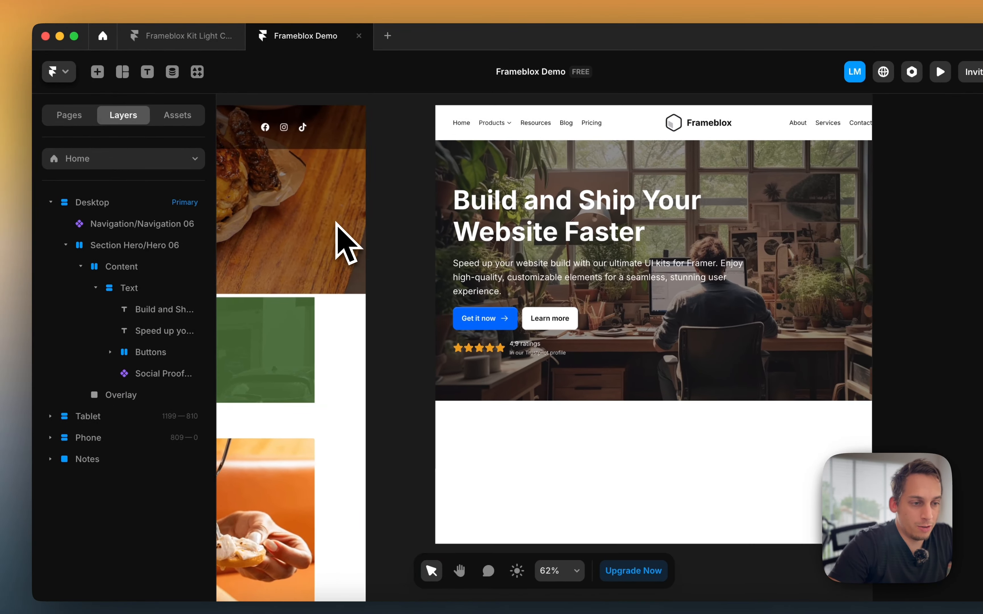
left_click(498, 323)
scroll(903, 447, "down", 3)
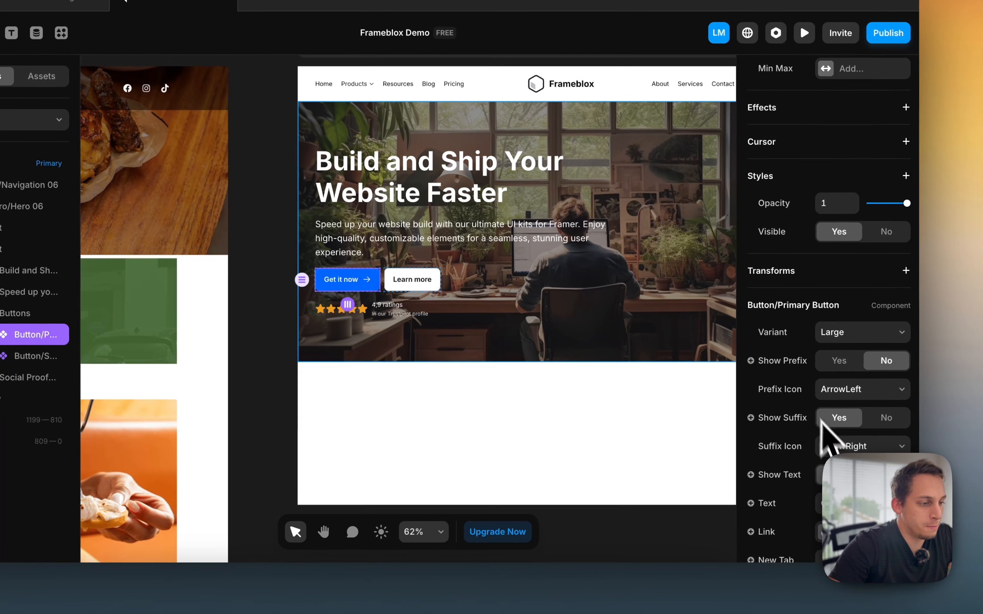
scroll(961, 433, "down", 4)
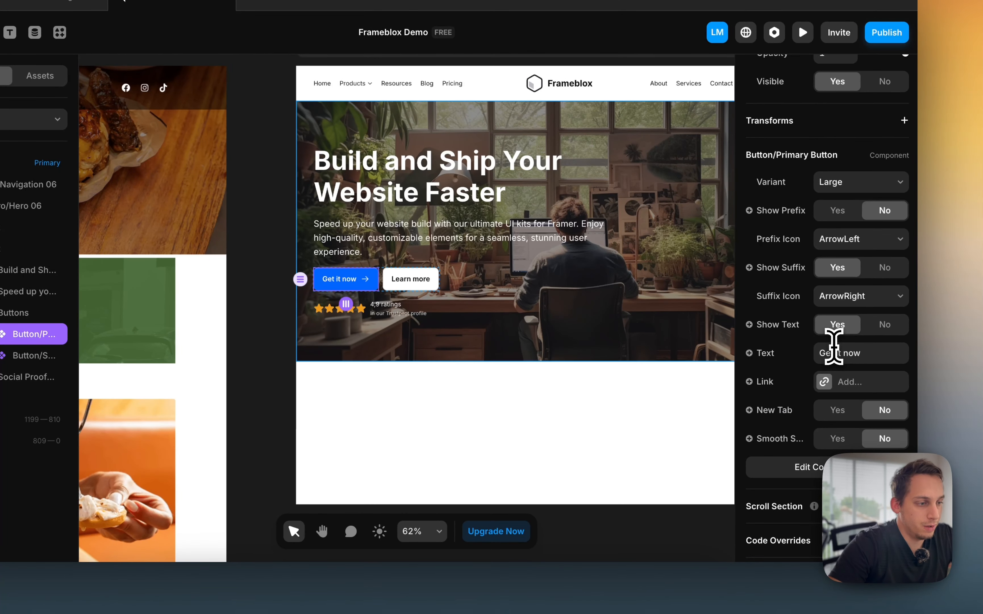
left_click(834, 352)
type("Order Pickup")
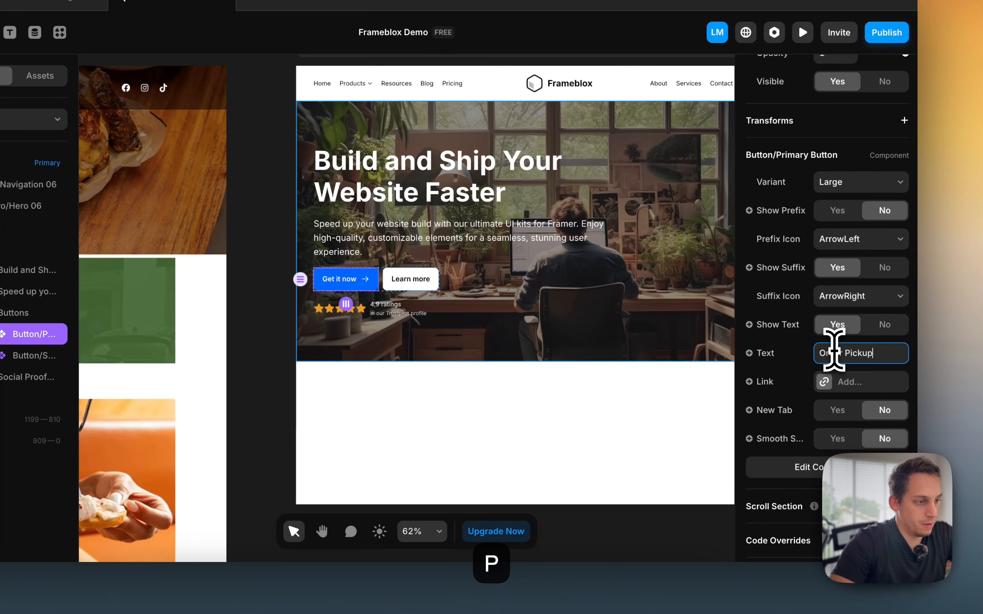
Change the Order Pickup button's suffix icon to ShoppingBag to match the bag on the reference button
left_click(864, 295)
scroll(868, 328, "down", 5)
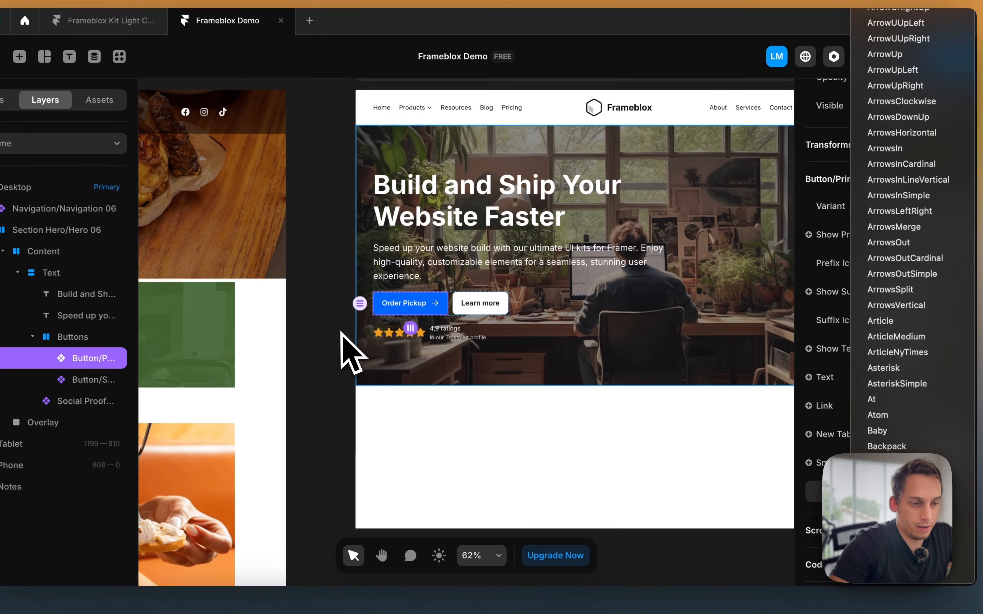
left_click(309, 322)
scroll(307, 321, "left", 5)
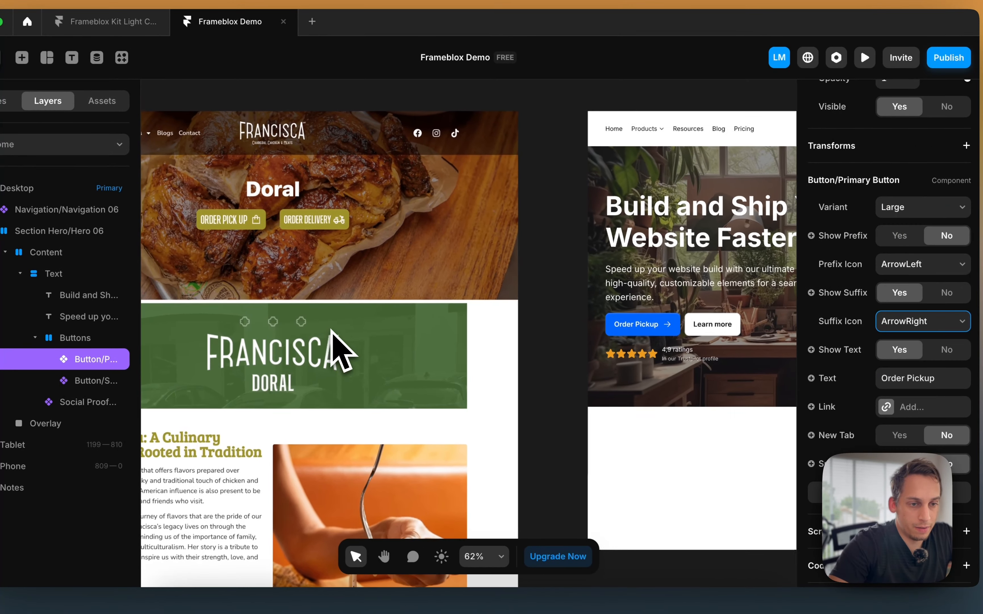
scroll(307, 321, "right", 3)
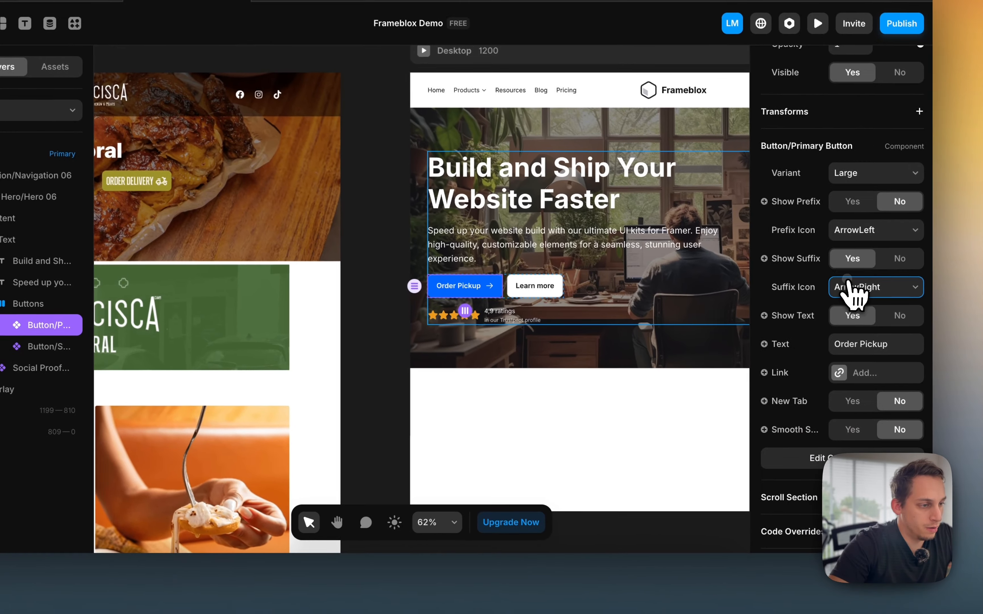
left_click(896, 322)
scroll(828, 312, "down", 15)
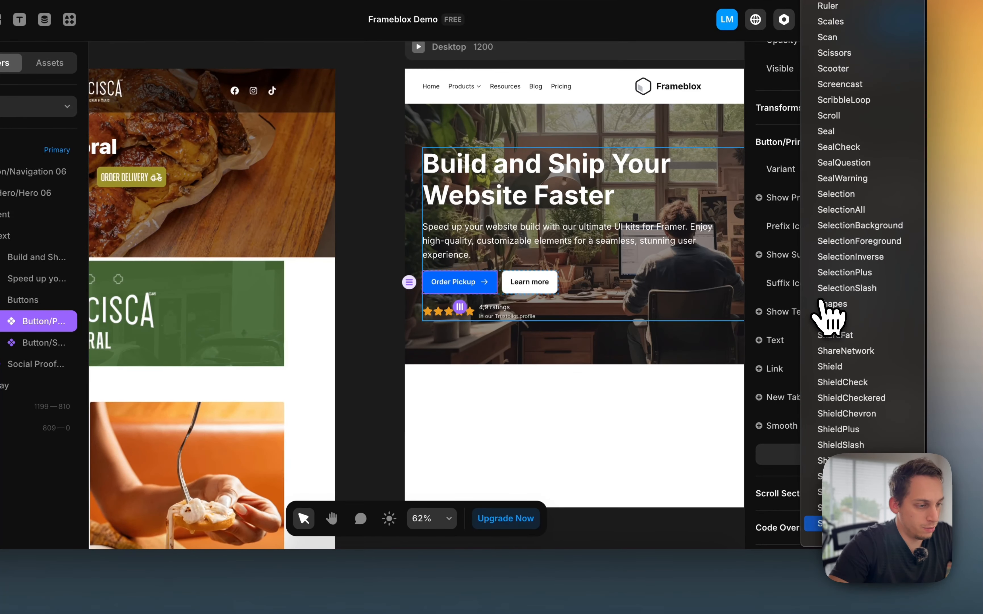
scroll(828, 312, "down", 1)
left_click(824, 507)
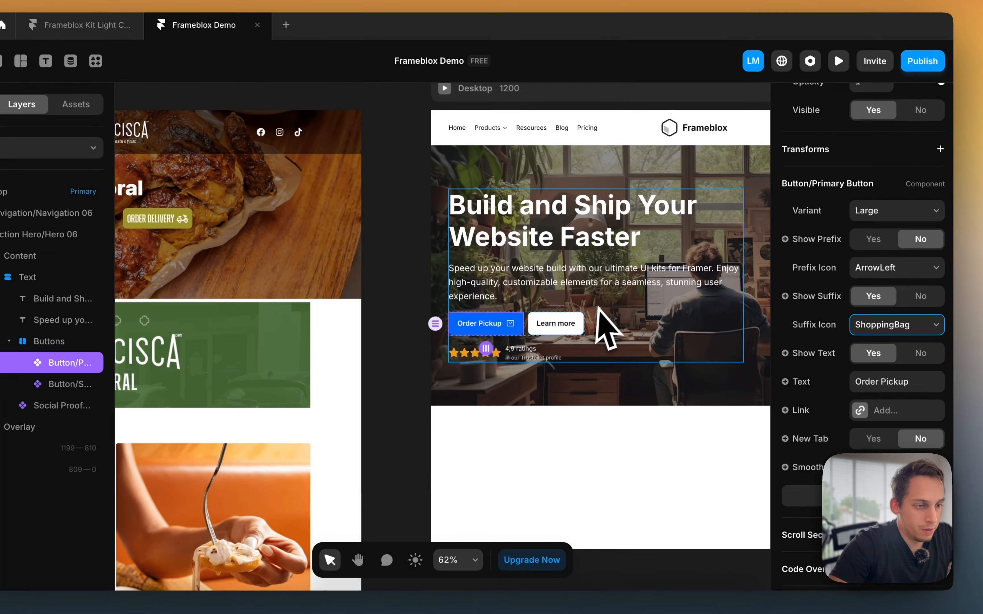
Set the secondary hero button's text to "Order Delivery"
left_click(552, 330)
scroll(873, 325, "down", 8)
left_click(839, 428)
type("Order D")
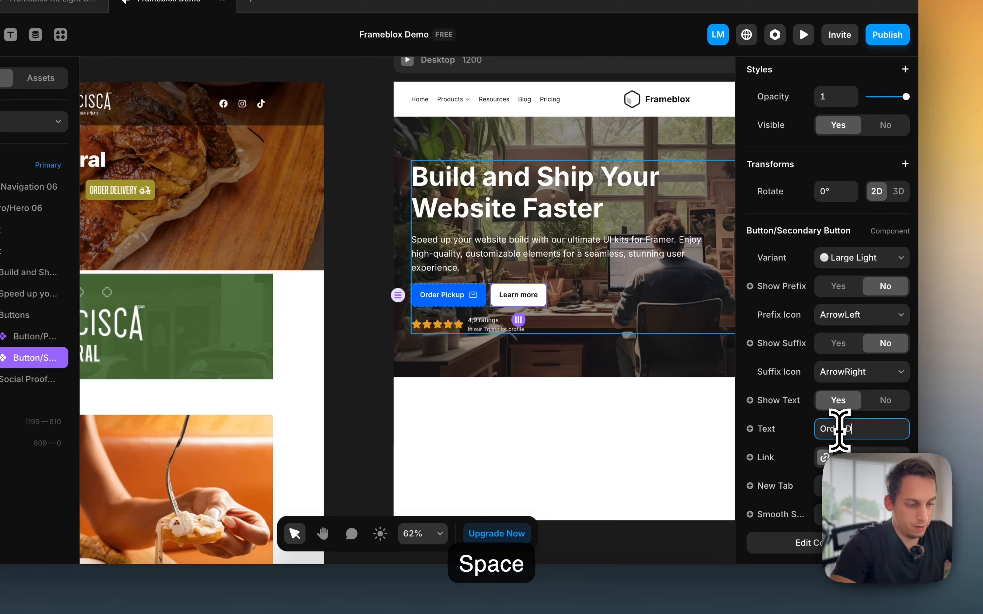
type("eliv")
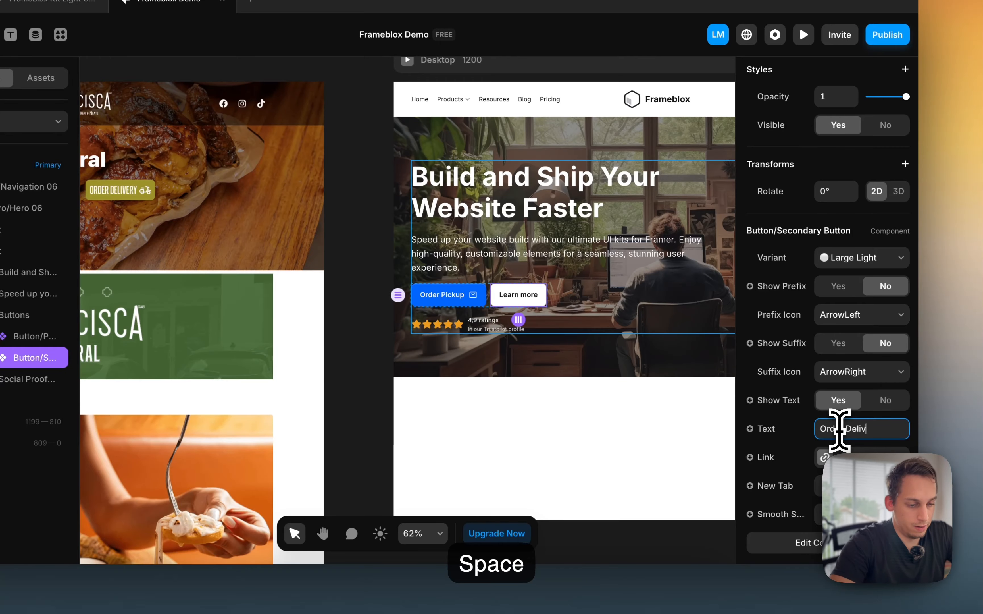
type("ery")
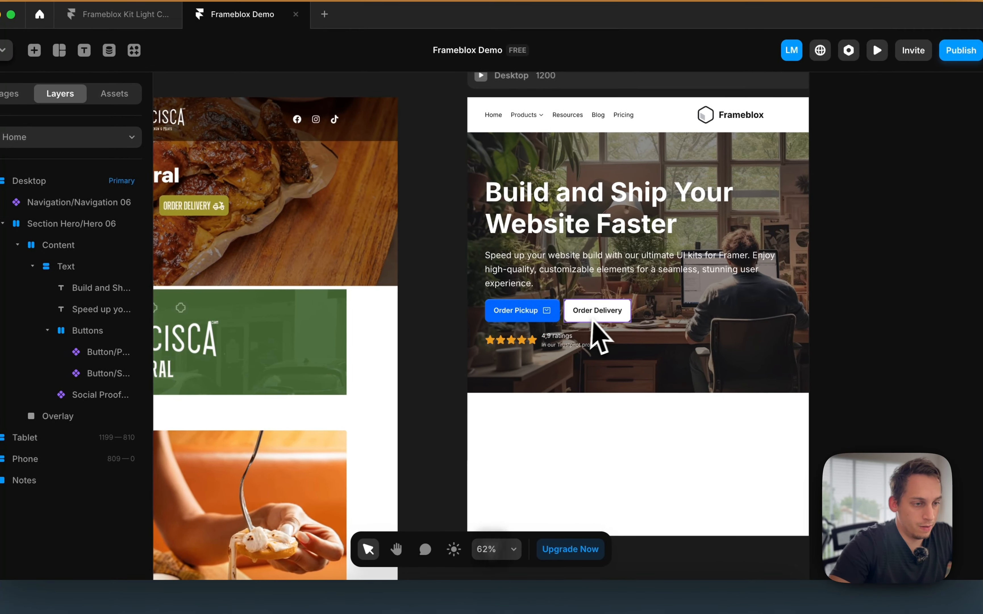
Show a suffix icon on the Order Delivery button and set it to the bicycle icon
double_click(593, 322)
left_click(508, 354)
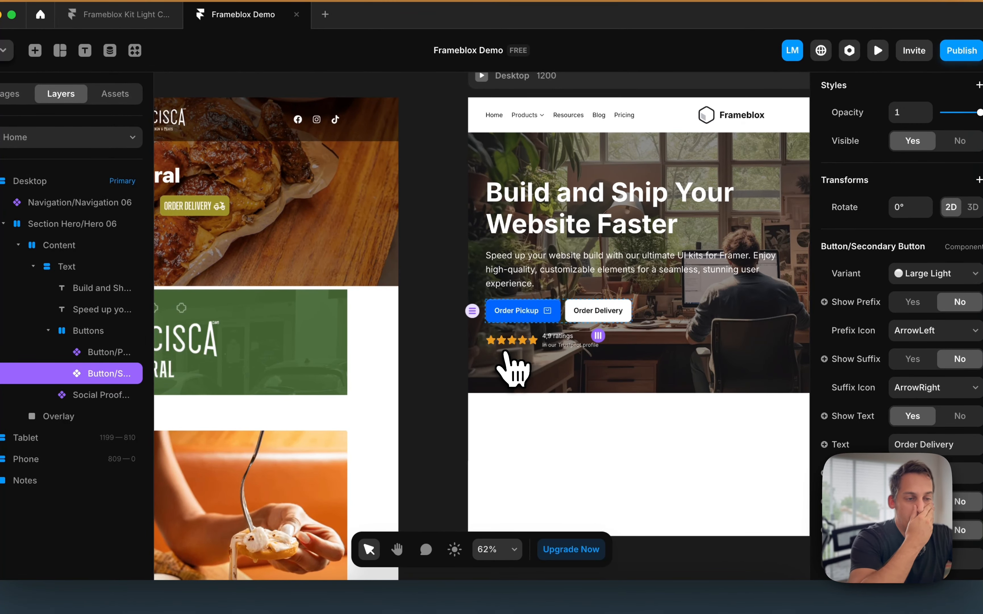
key("Escape")
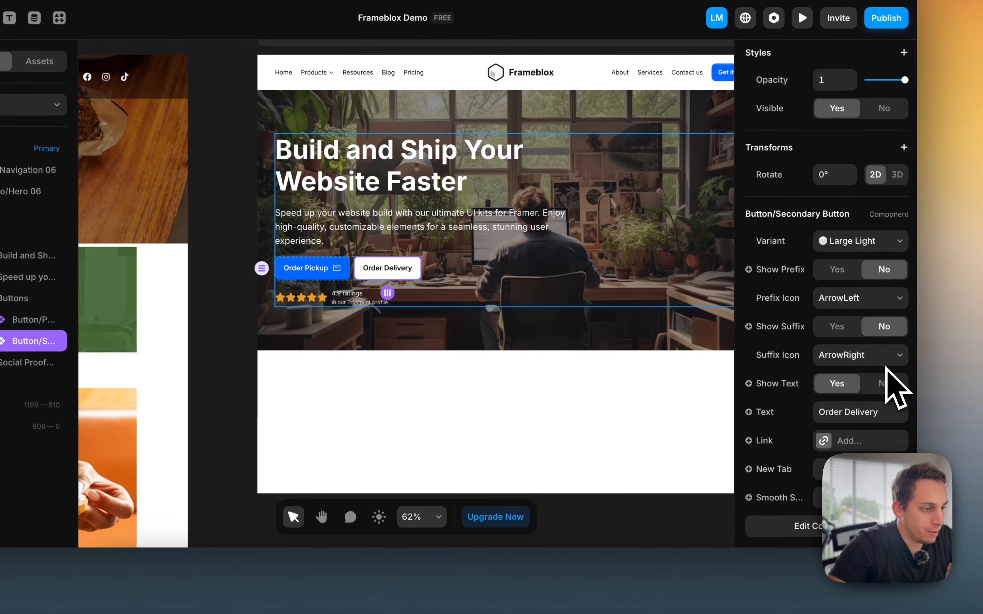
left_click(836, 326)
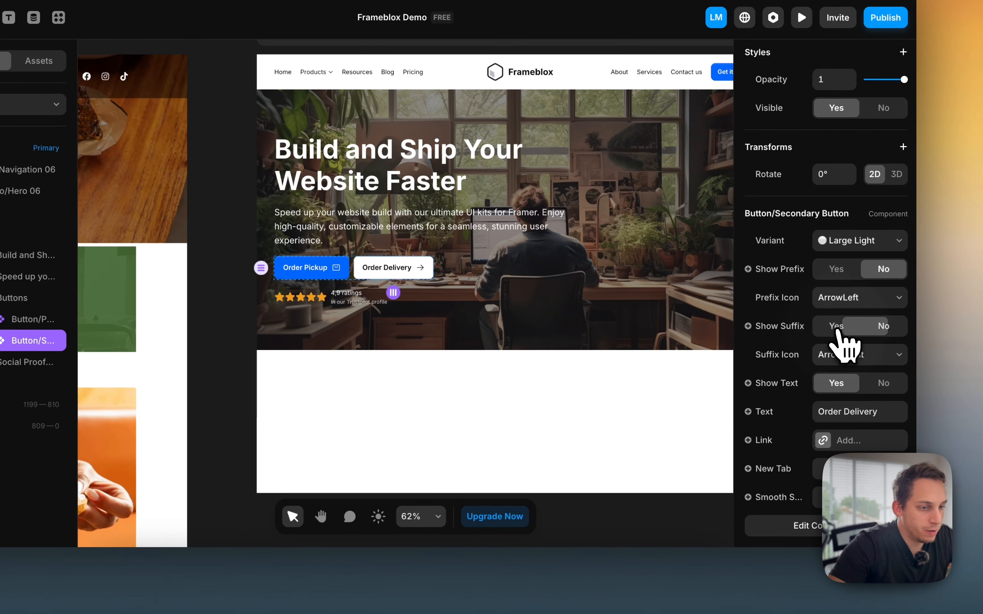
left_click(869, 354)
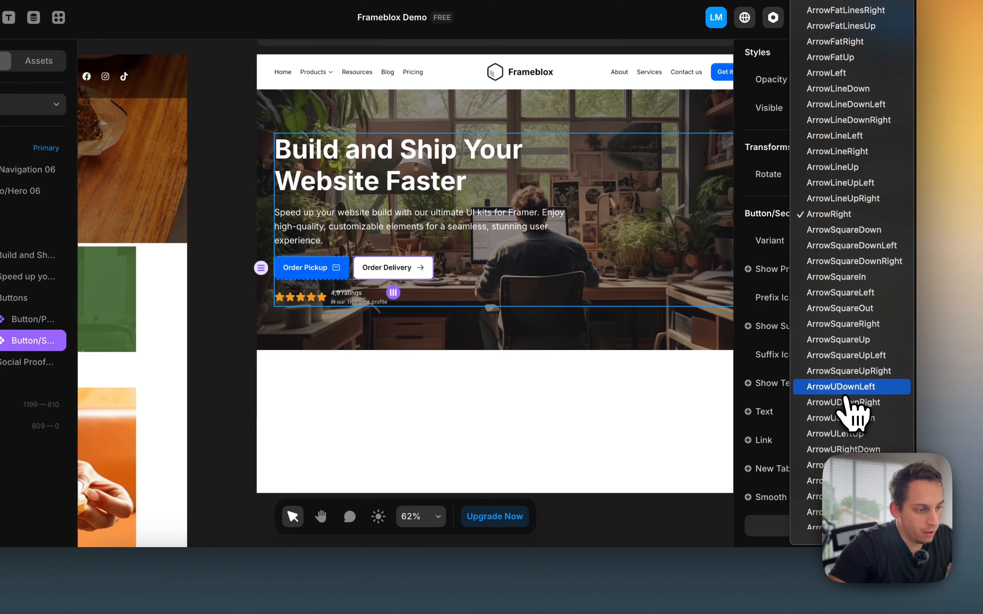
type("bic")
scroll(818, 491, "down", 3)
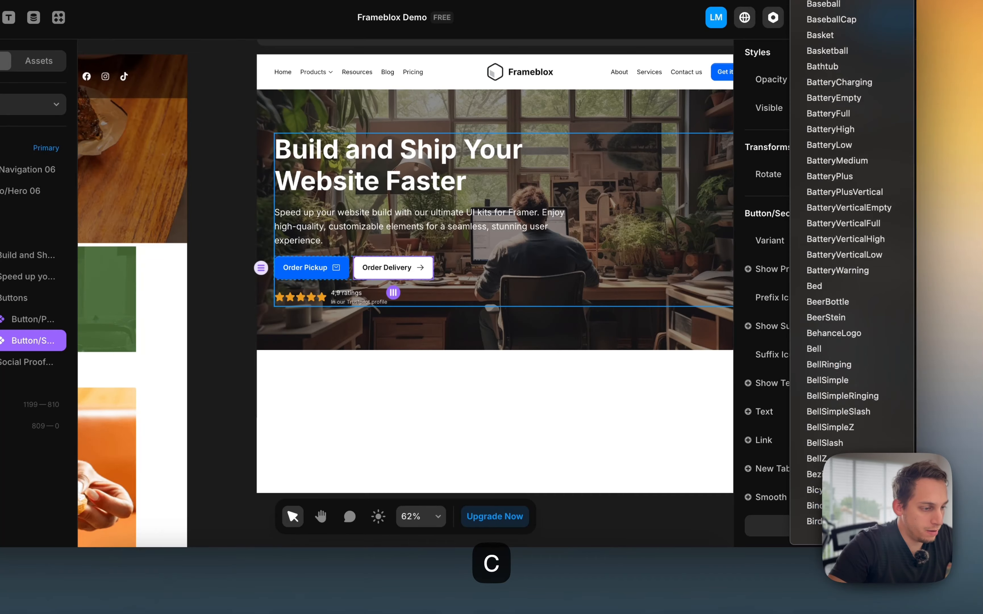
left_click(818, 461)
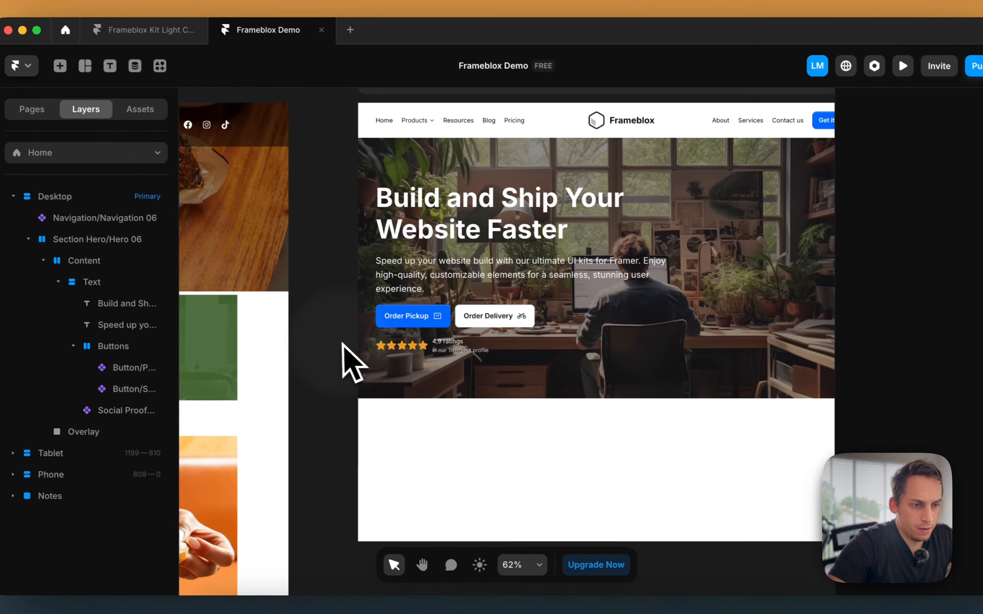
Select the Hero 06 section in the Desktop layout and open its background image fill settings
scroll(250, 284, "down", 3)
scroll(363, 367, "down", 2)
scroll(359, 367, "right", 2)
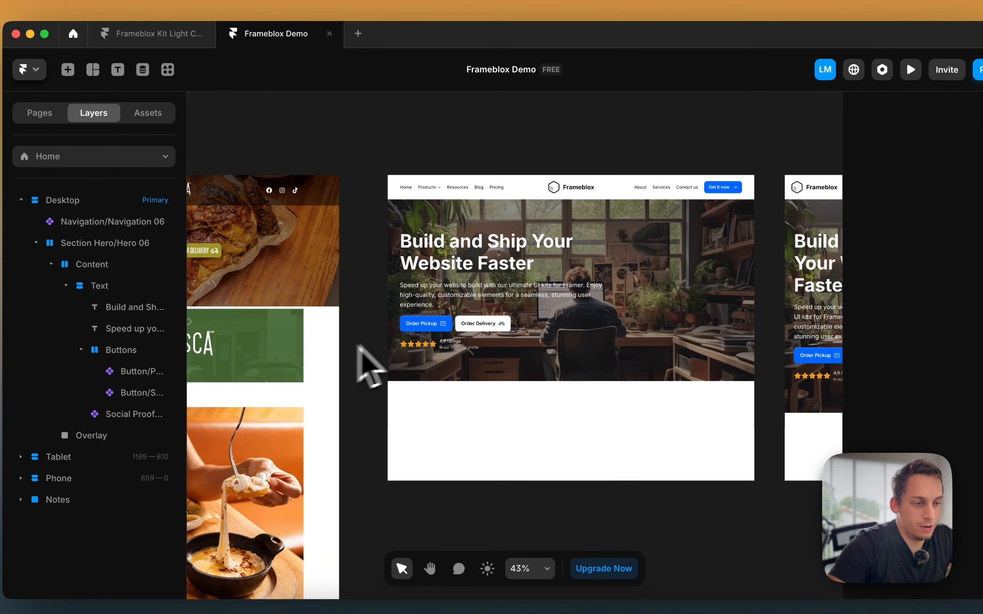
left_click(648, 286)
left_click(623, 224)
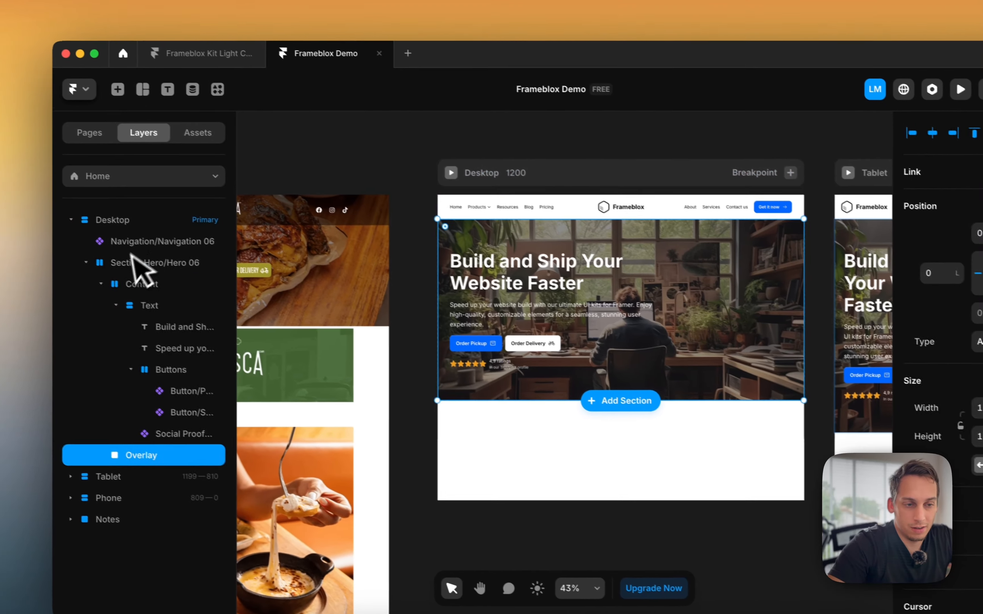
left_click(87, 242)
scroll(891, 396, "down", 8)
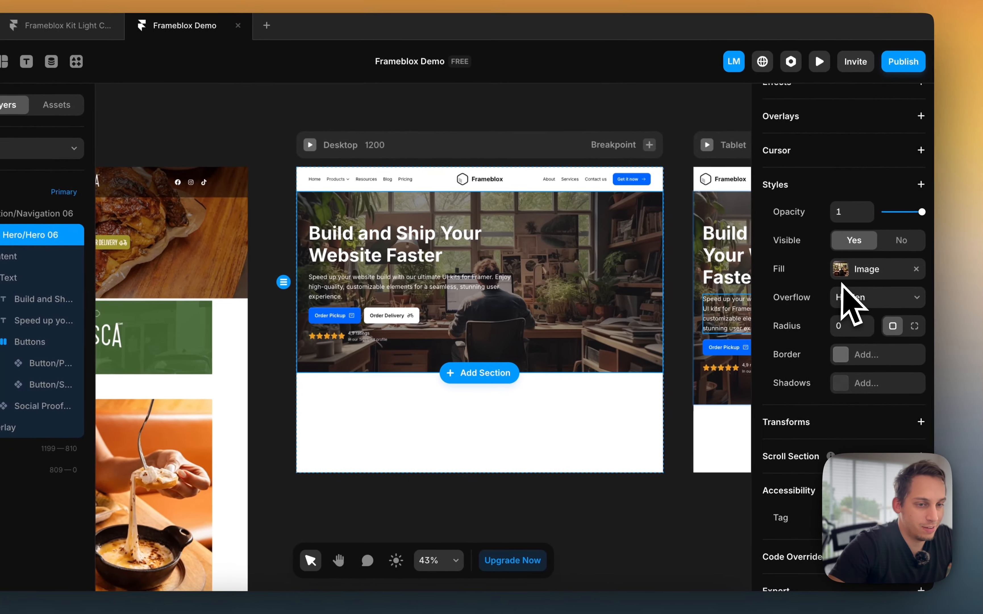
scroll(592, 377, "left", 6)
scroll(463, 307, "up", 5)
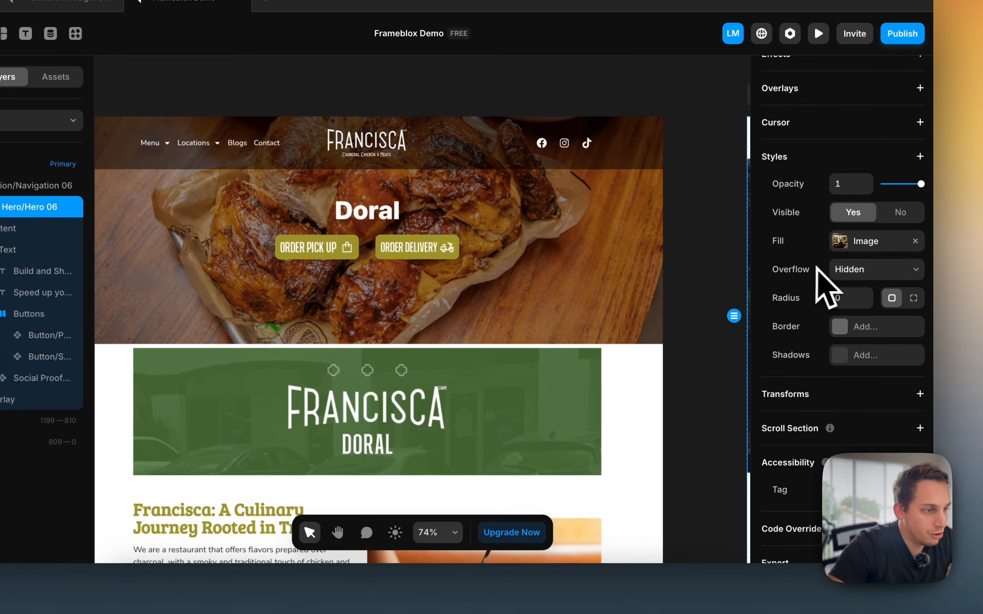
left_click(839, 242)
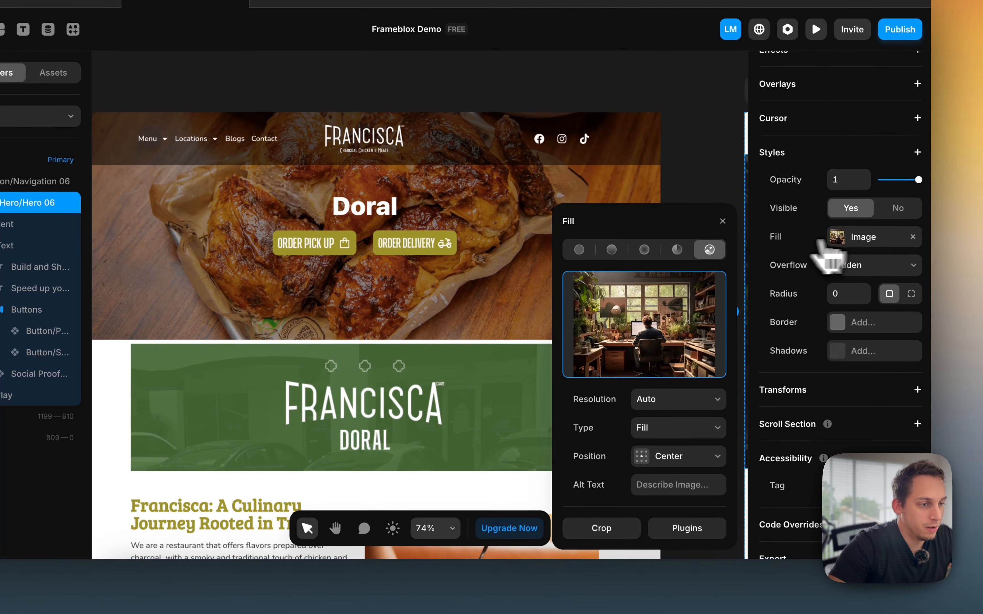
Replace the hero background with a roast chicken photo from the Unsplash plugin, searching for "chicken"
left_click(683, 528)
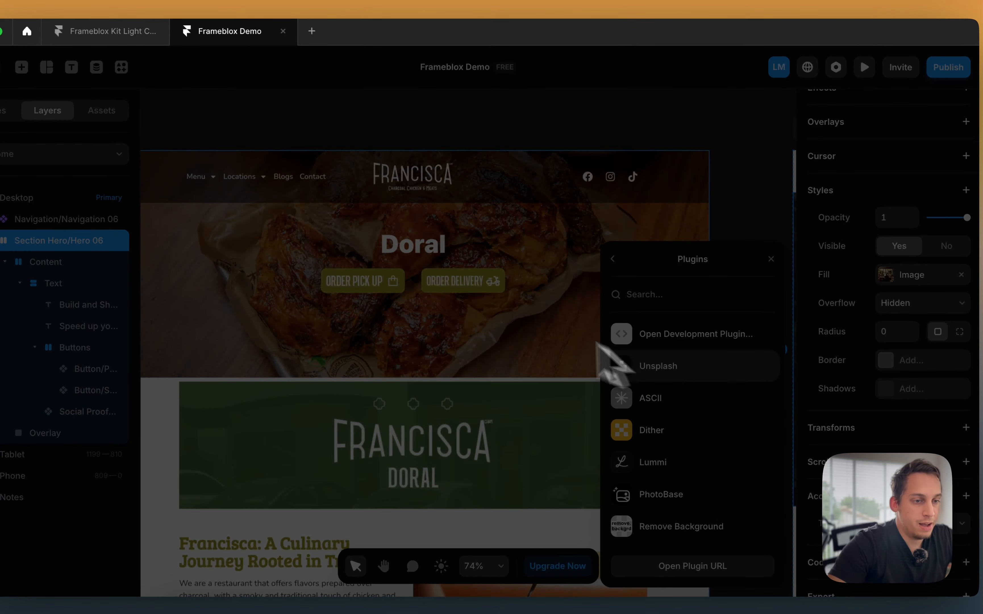
left_click(608, 363)
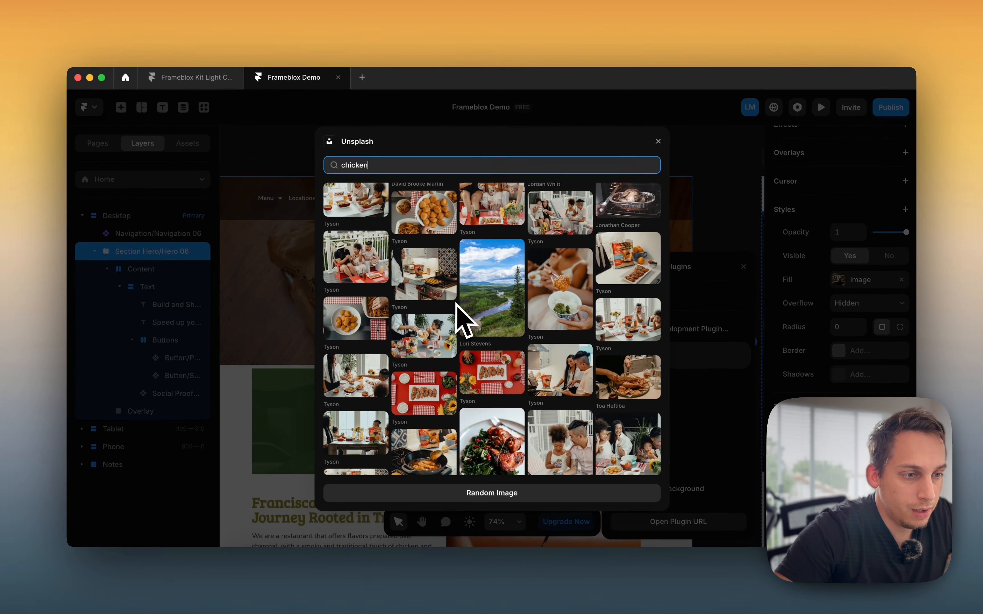
scroll(635, 265, "down", 2)
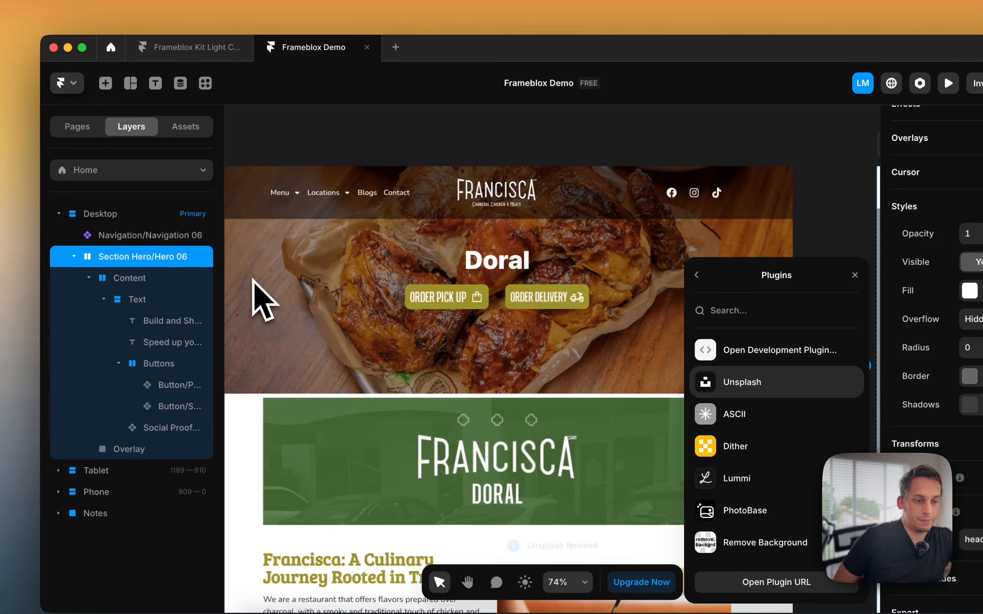
scroll(440, 270, "down", 5)
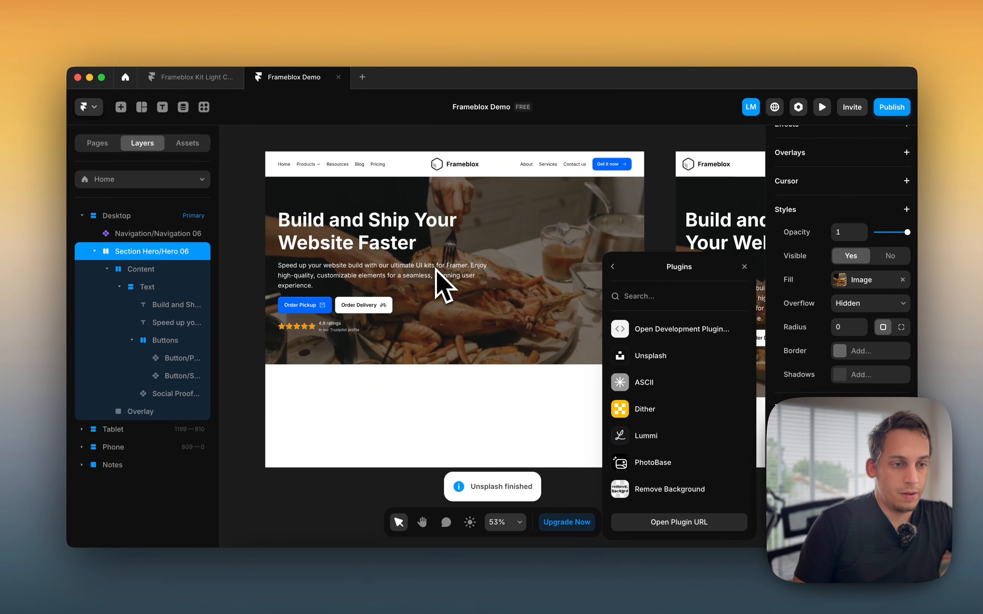
scroll(319, 215, "left", 3)
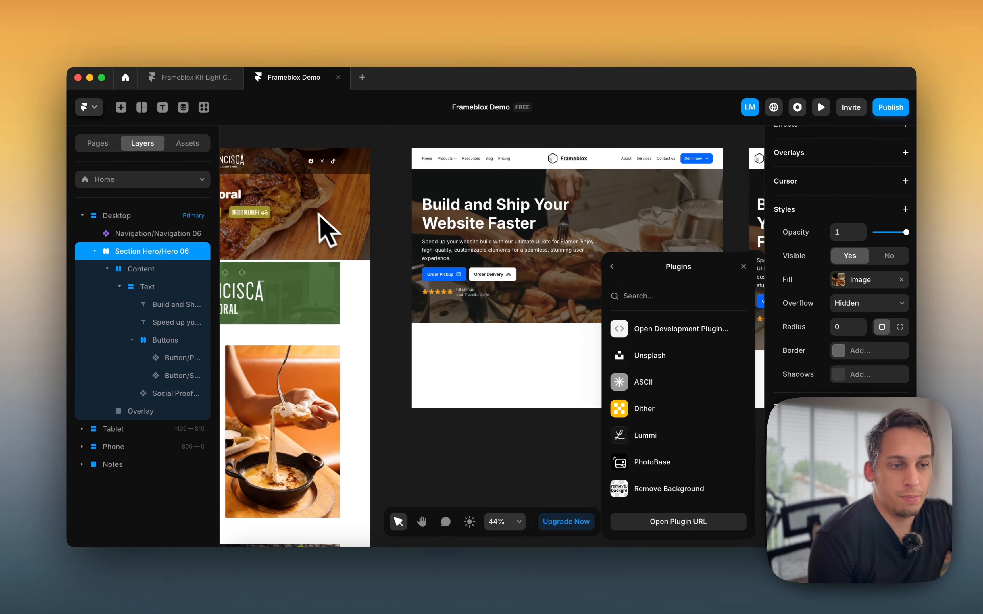
scroll(311, 212, "right", 4)
left_click(442, 179)
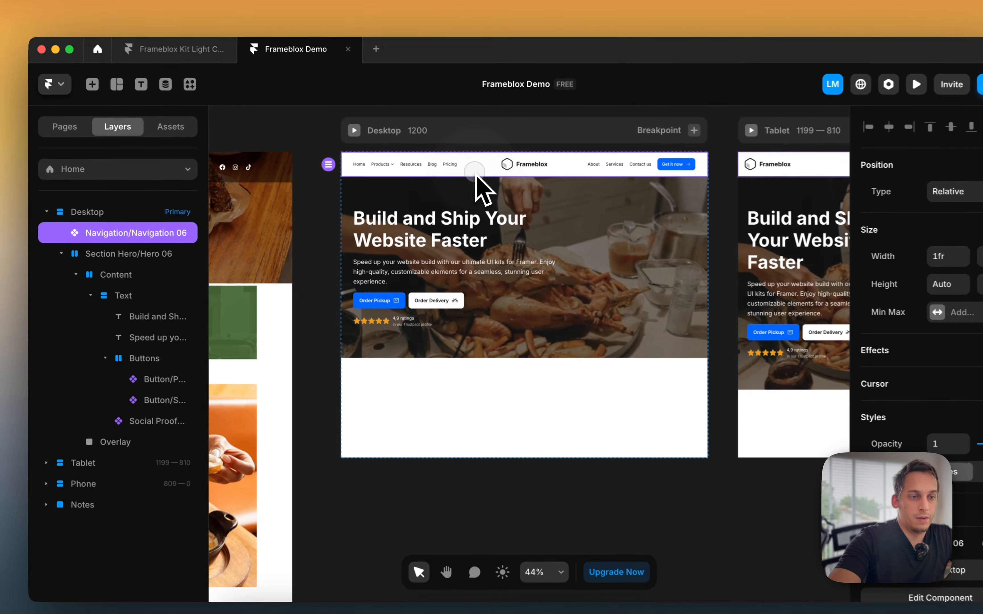
double_click(442, 179)
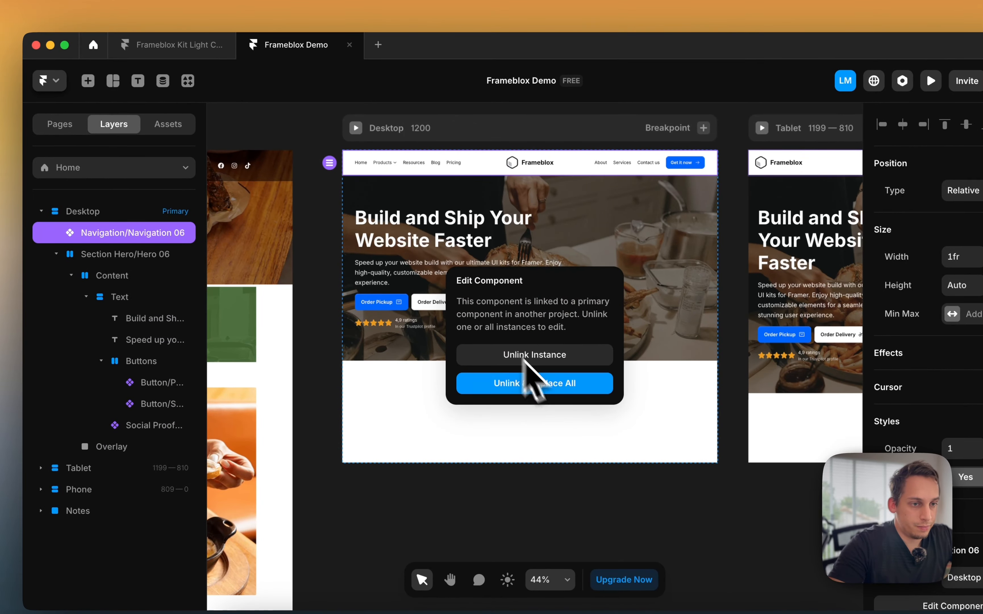
left_click(323, 280)
left_click(330, 277)
Set the Desktop breakpoint's height to Fit Content so the page ends with the hero section
scroll(432, 260, "down", 5)
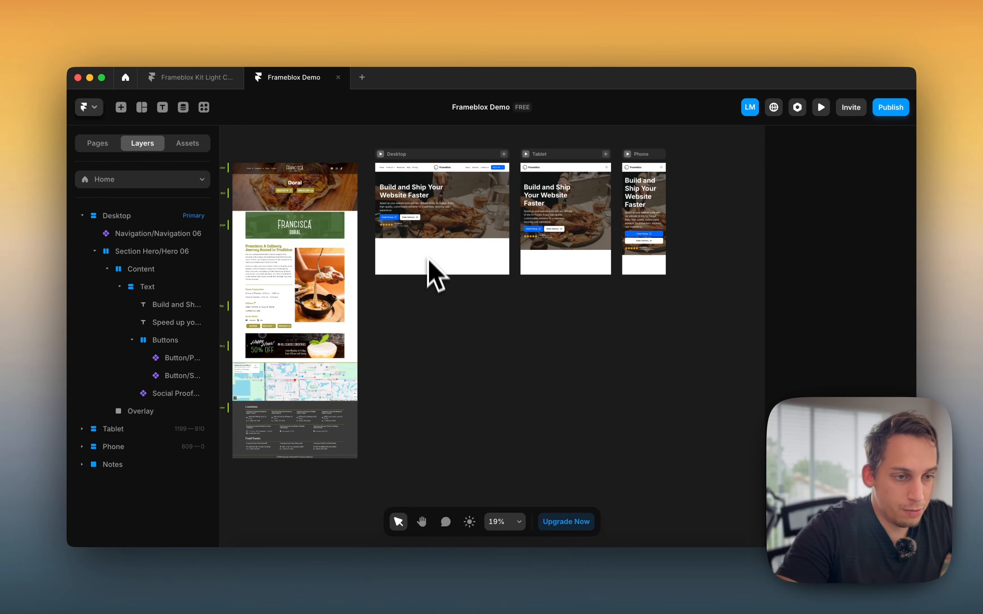
left_click(424, 181)
left_click(902, 253)
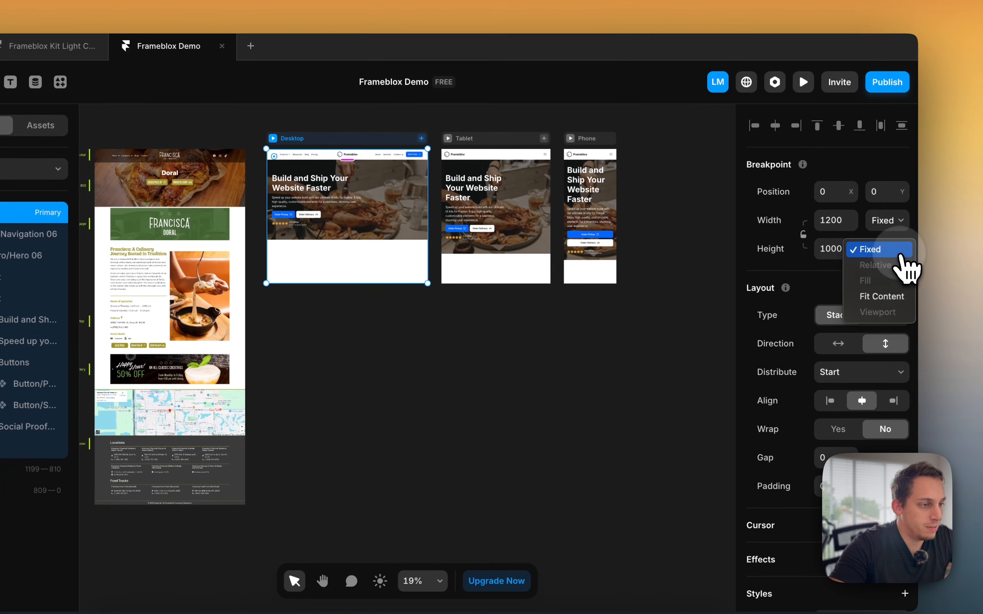
left_click(891, 298)
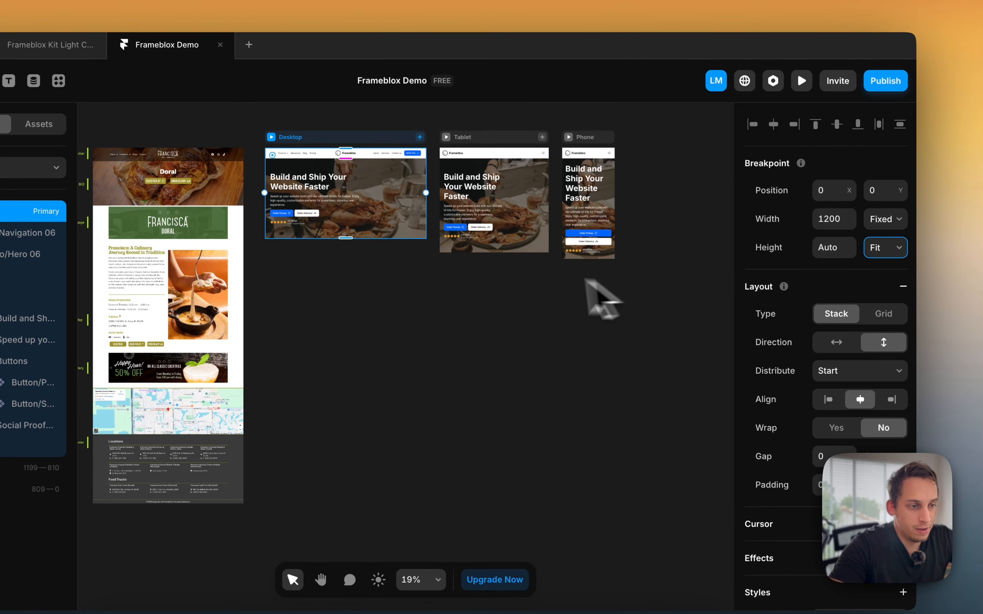
scroll(382, 279, "up", 3)
scroll(380, 278, "up", 2)
scroll(380, 279, "right", 2)
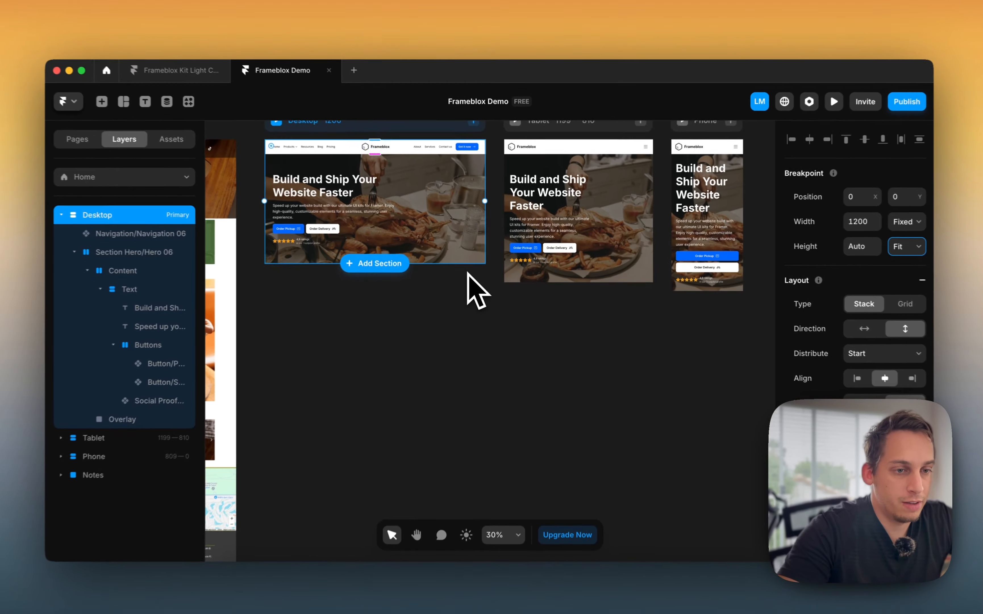
Check how the hero section looks in the Tablet and Phone breakpoints
scroll(467, 272, "left", 2)
scroll(455, 283, "right", 5)
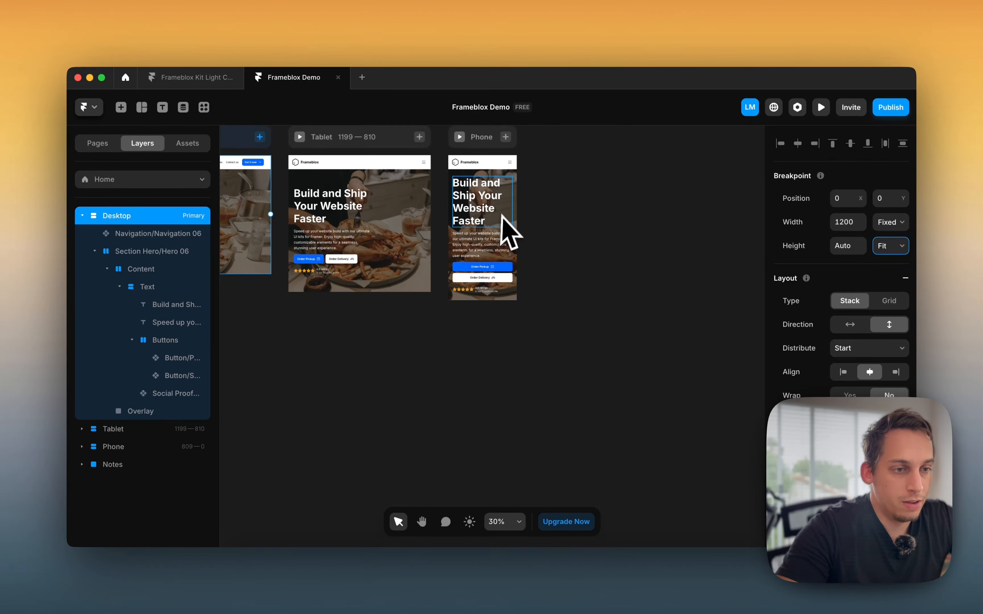
scroll(508, 229, "up", 5)
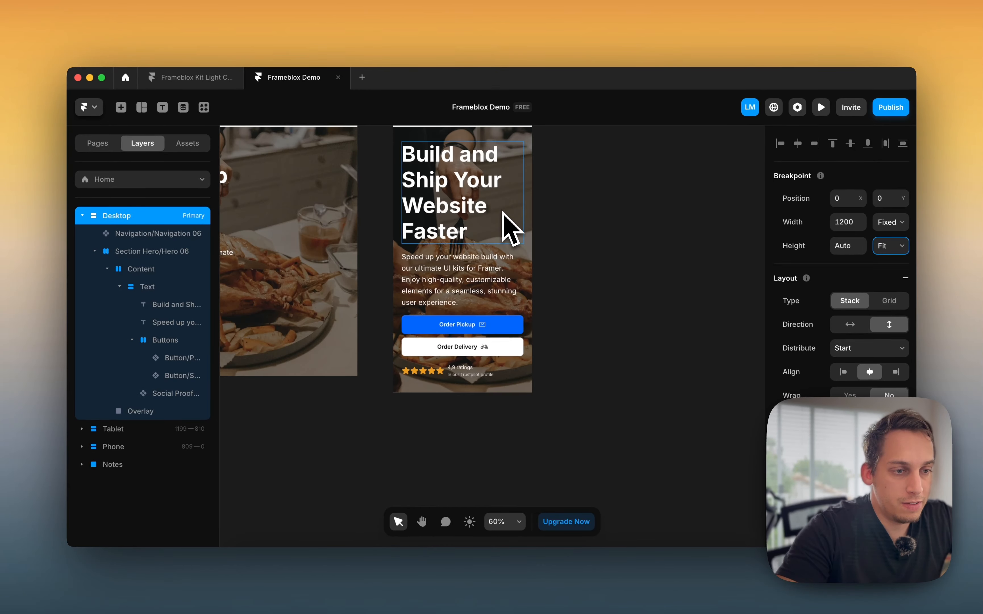
scroll(508, 228, "down", 5)
scroll(502, 212, "left", 8)
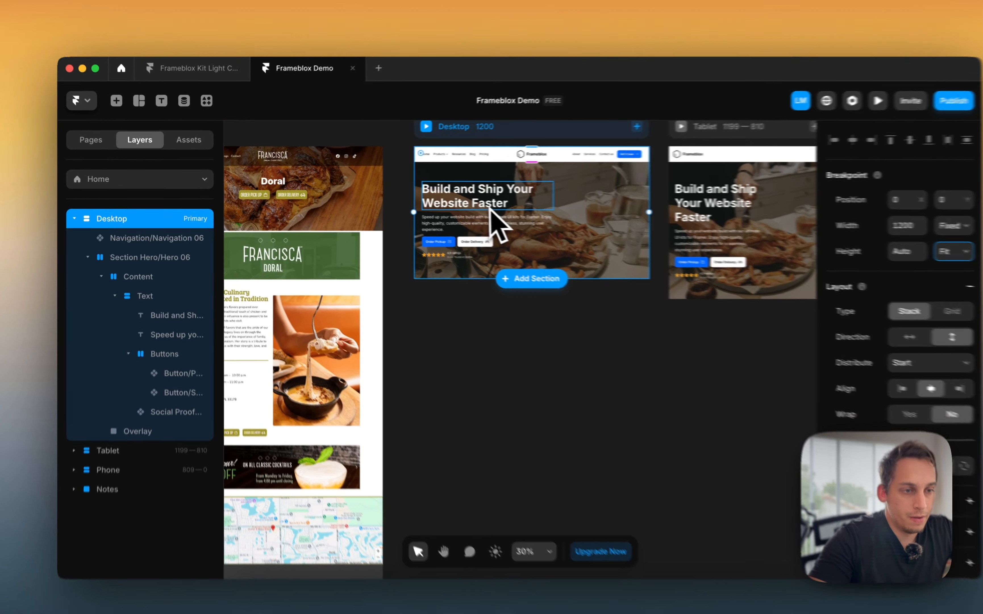
Browse the Features variants in the Frameblox plugin and insert Features 01 below the hero in the Desktop layout
left_click(466, 208, "super")
scroll(475, 210, "left", 6)
scroll(350, 362, "down", 2)
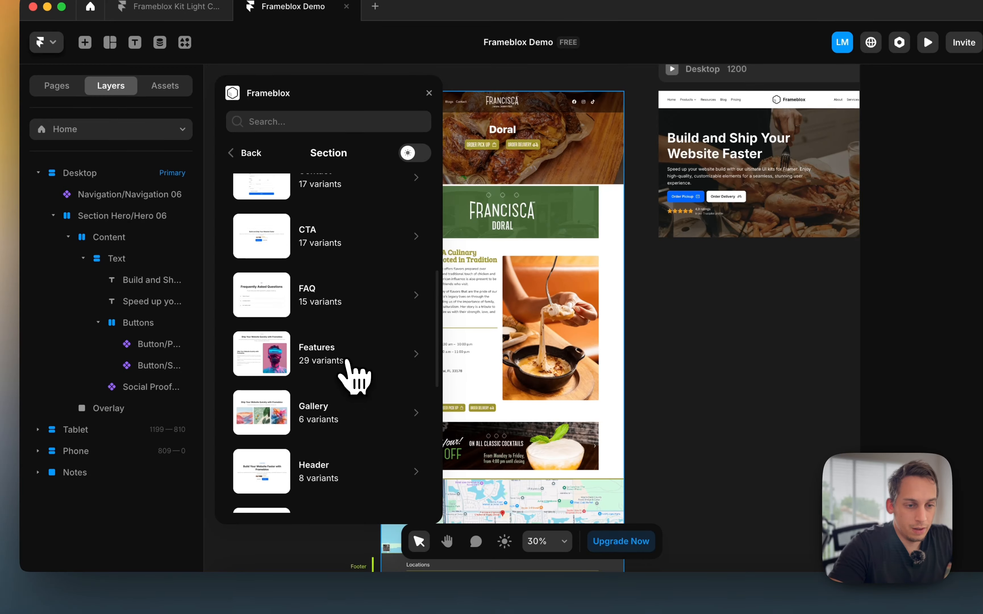
left_click(339, 371)
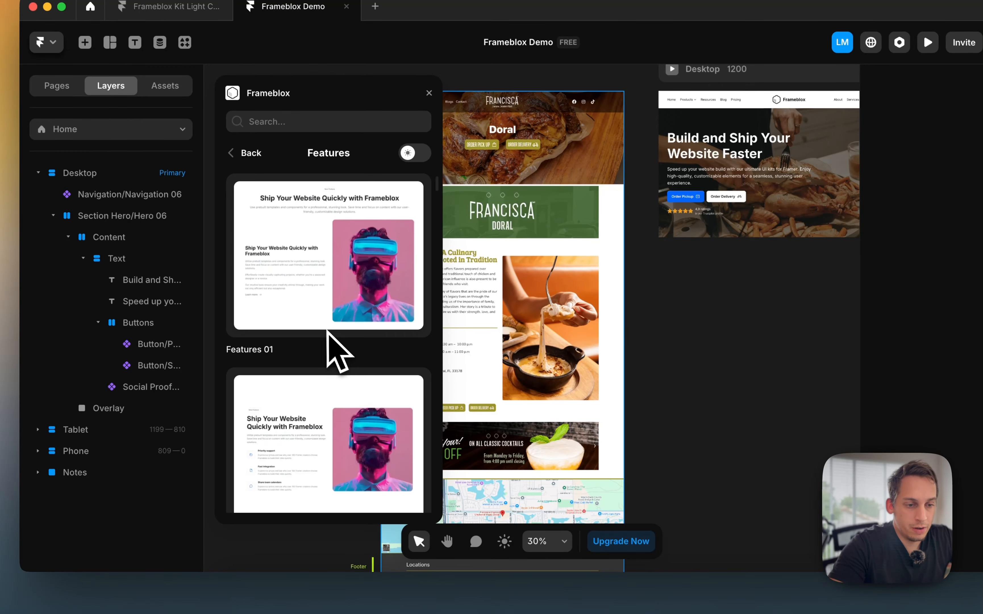
scroll(325, 351, "down", 5)
scroll(495, 368, "left", 2)
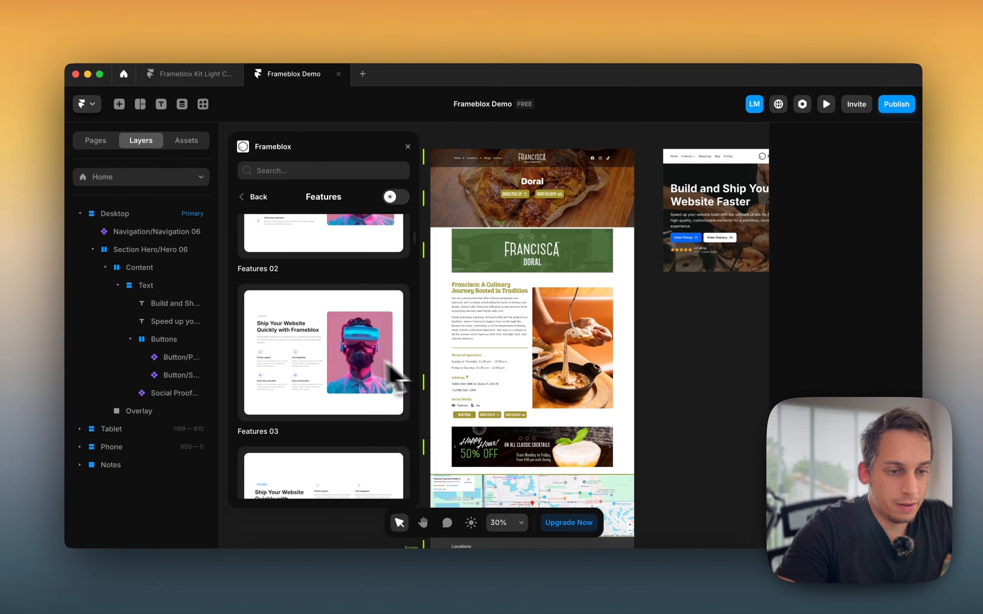
scroll(373, 365, "up", 4)
scroll(481, 324, "left", 2)
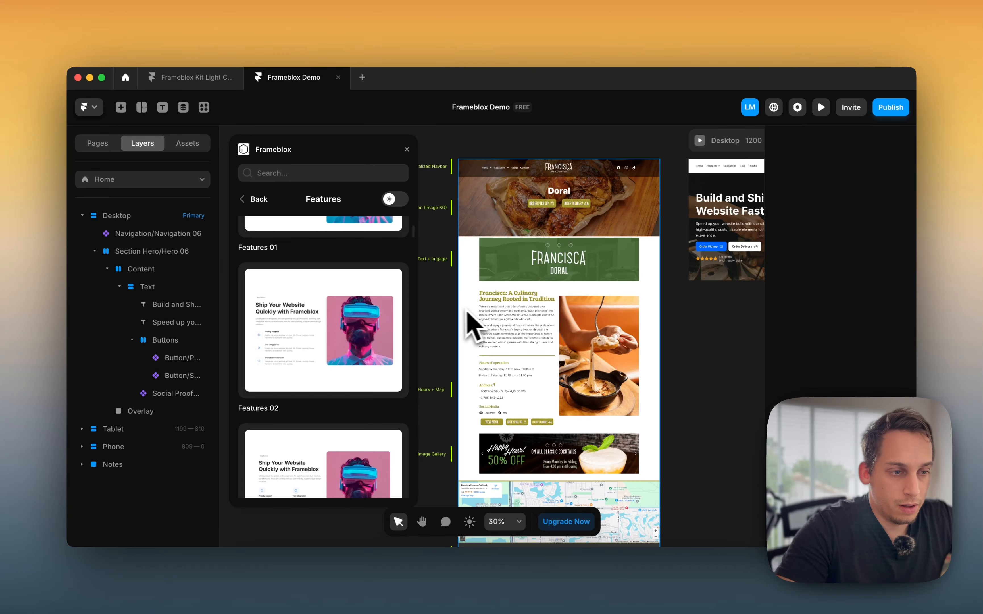
scroll(390, 322, "up", 3)
scroll(355, 344, "down", 8)
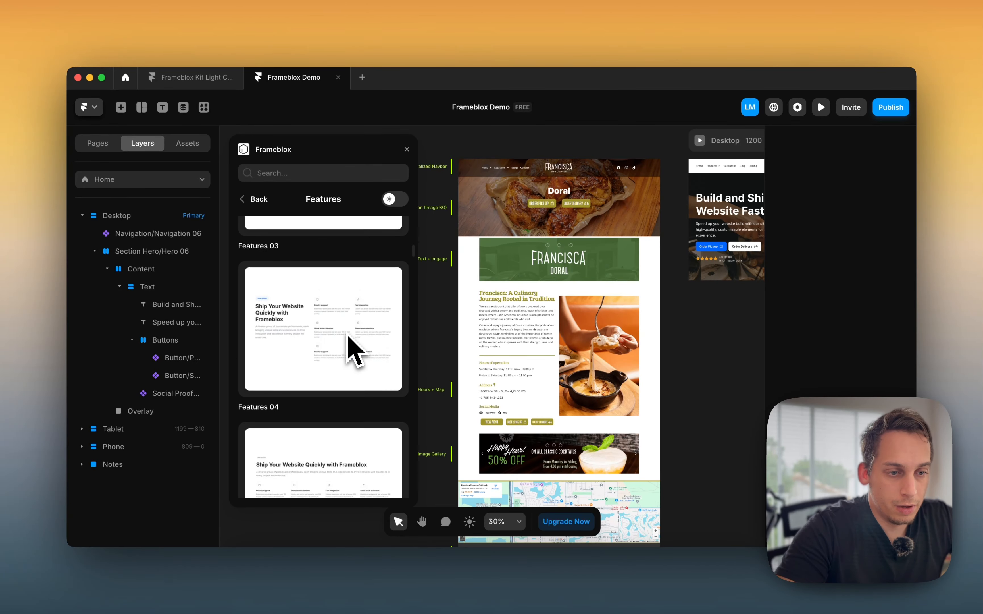
scroll(348, 338, "down", 10)
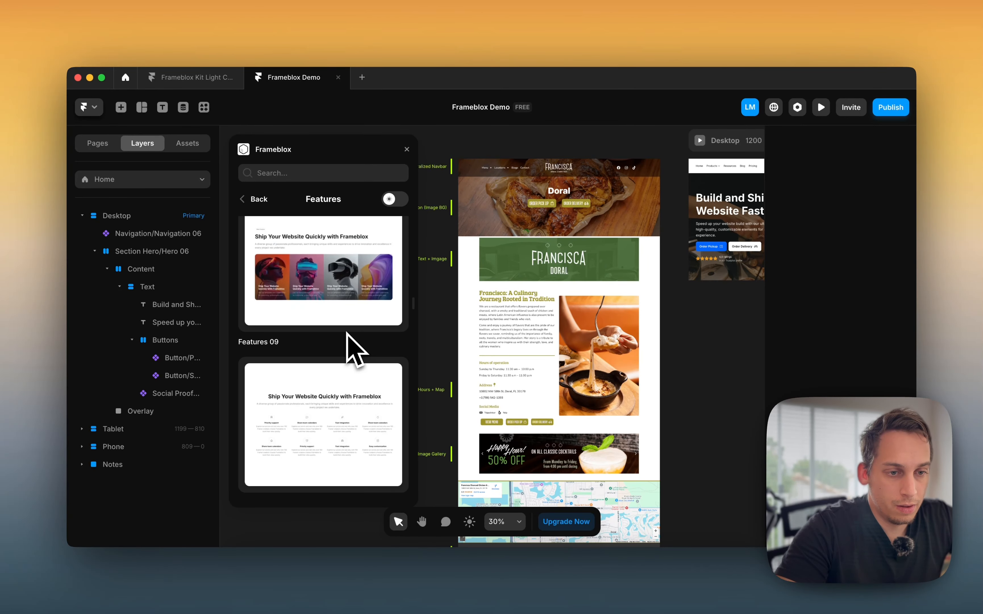
scroll(355, 350, "down", 8)
scroll(356, 350, "down", 20)
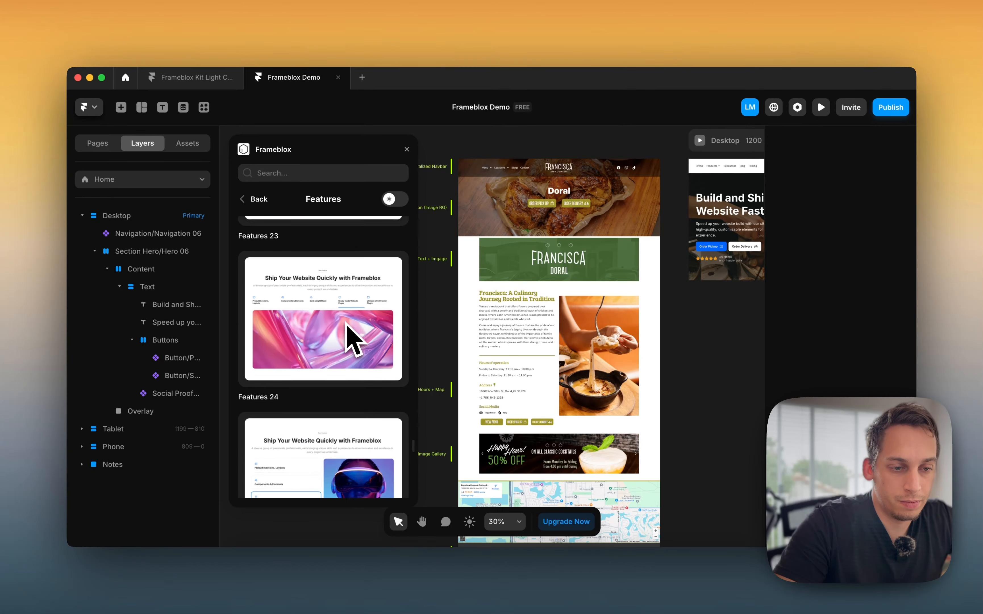
scroll(353, 339, "up", 20)
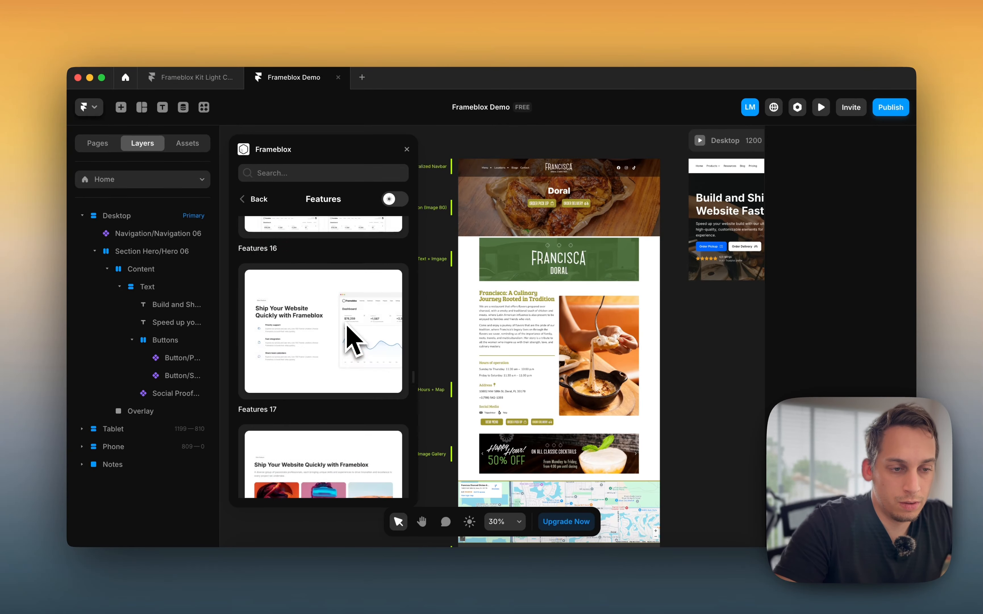
left_click_drag(330, 344, 729, 281)
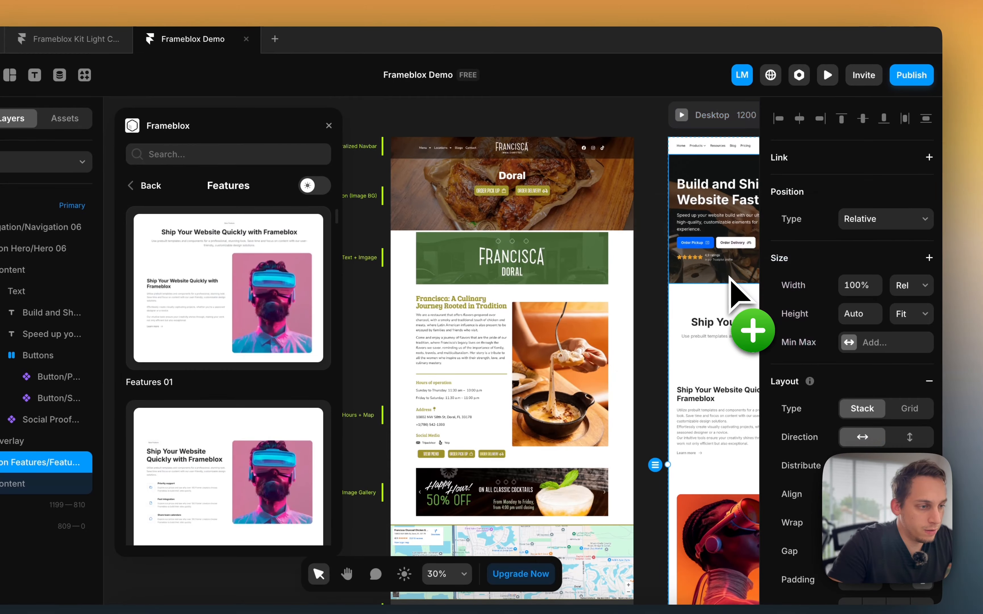
Expand the new Features section's Content layers and delete its second Feature row
scroll(728, 280, "right", 5)
scroll(728, 280, "down", 3)
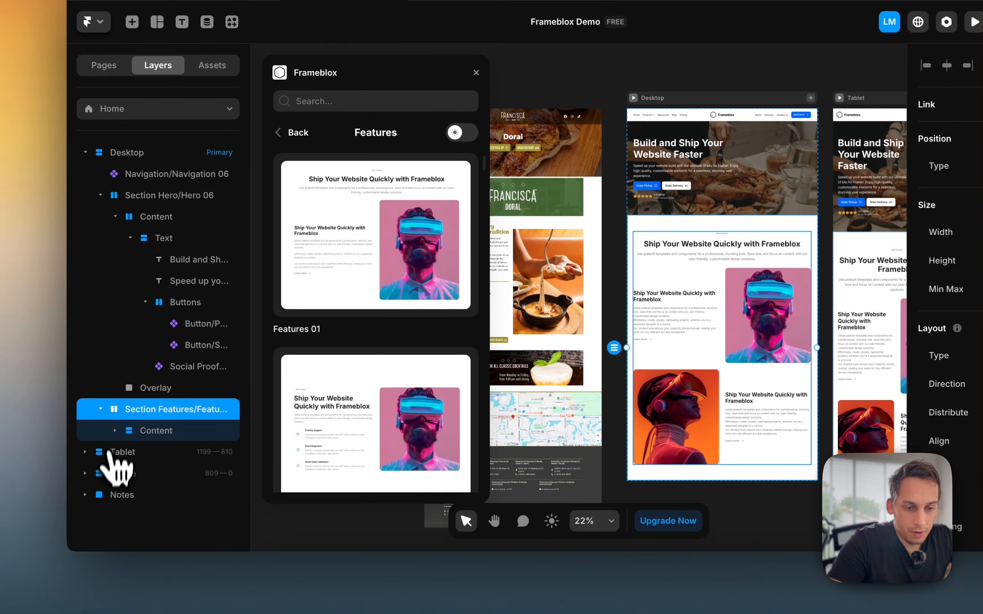
left_click(115, 486)
left_click(158, 492)
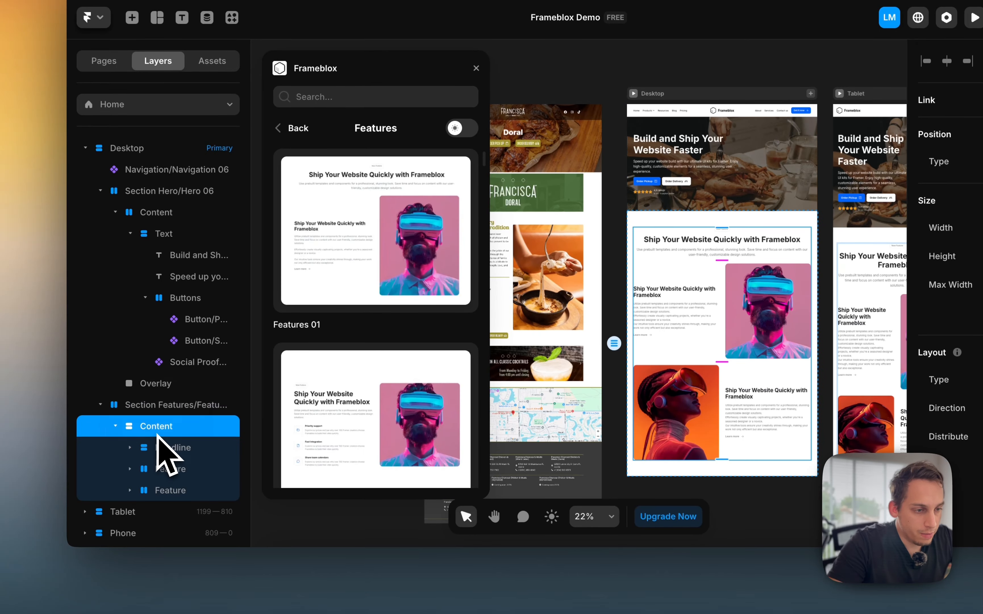
left_click(163, 449)
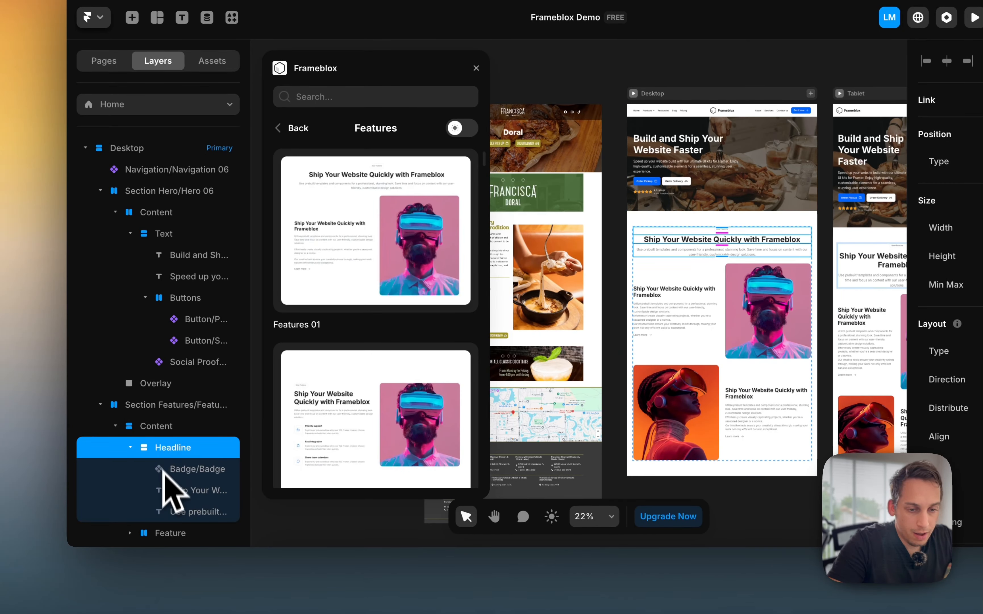
left_click(185, 469)
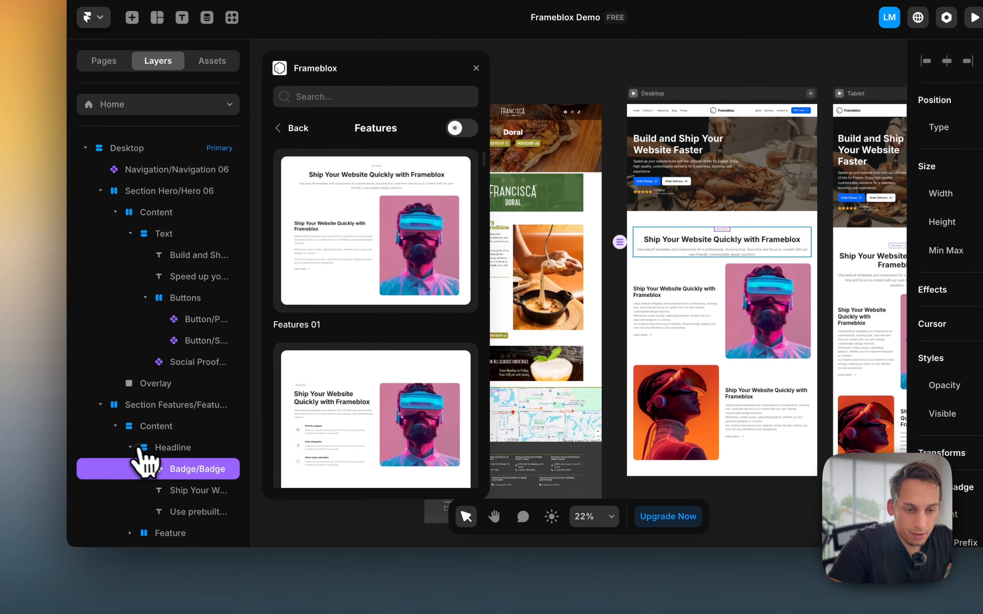
left_click(131, 446)
left_click(153, 468)
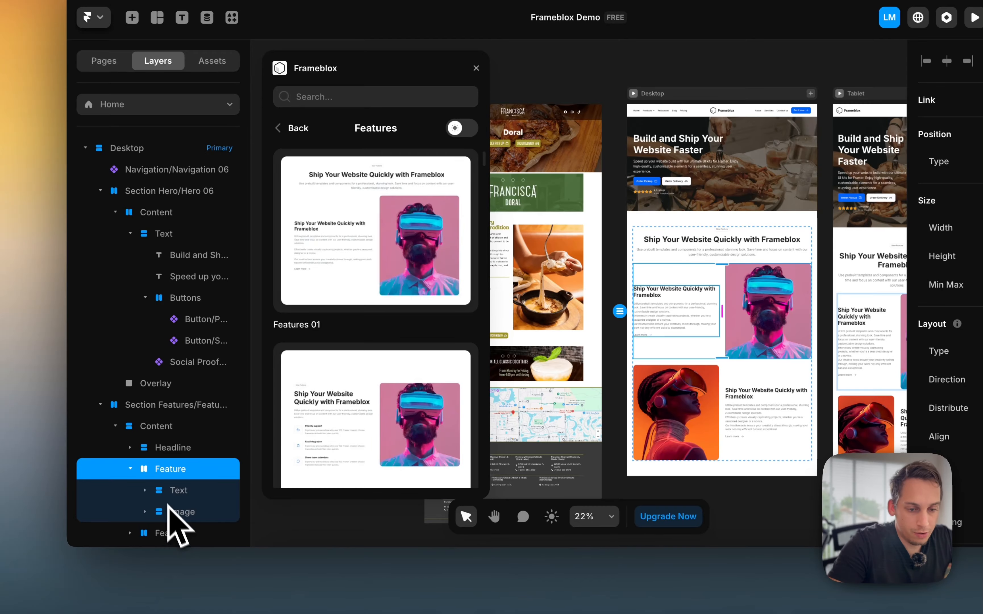
left_click(131, 469)
left_click(180, 492)
key("BackSpace")
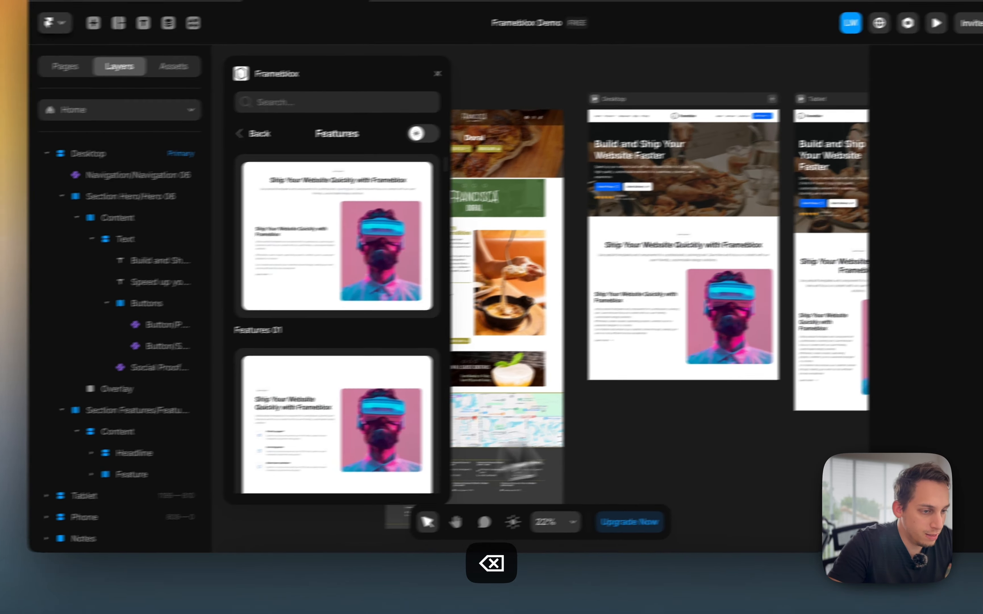
Delete the Headline block from the Features section to match the reference page's text-and-image block
scroll(673, 304, "up", 5)
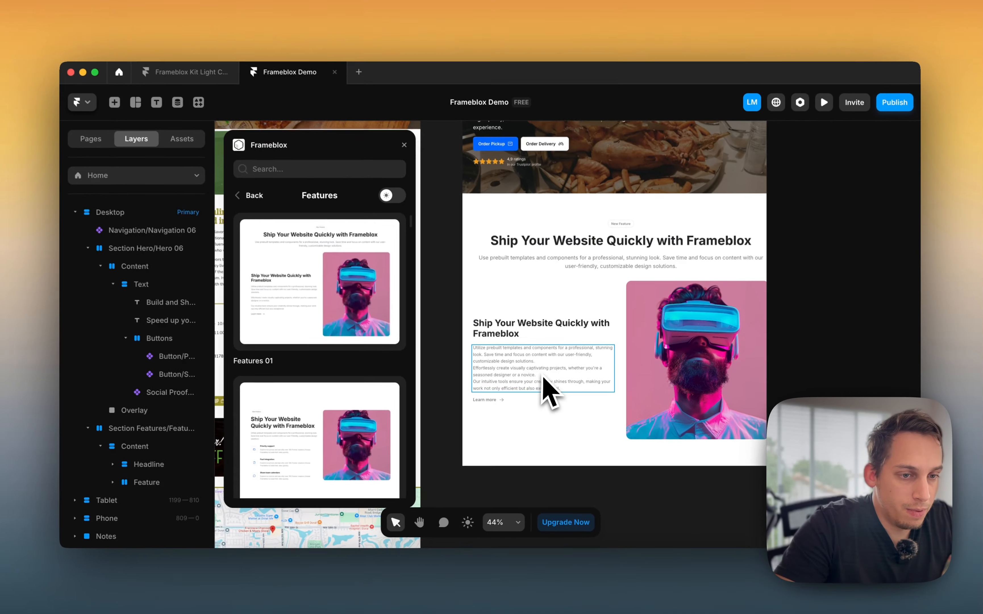
scroll(543, 377, "left", 10)
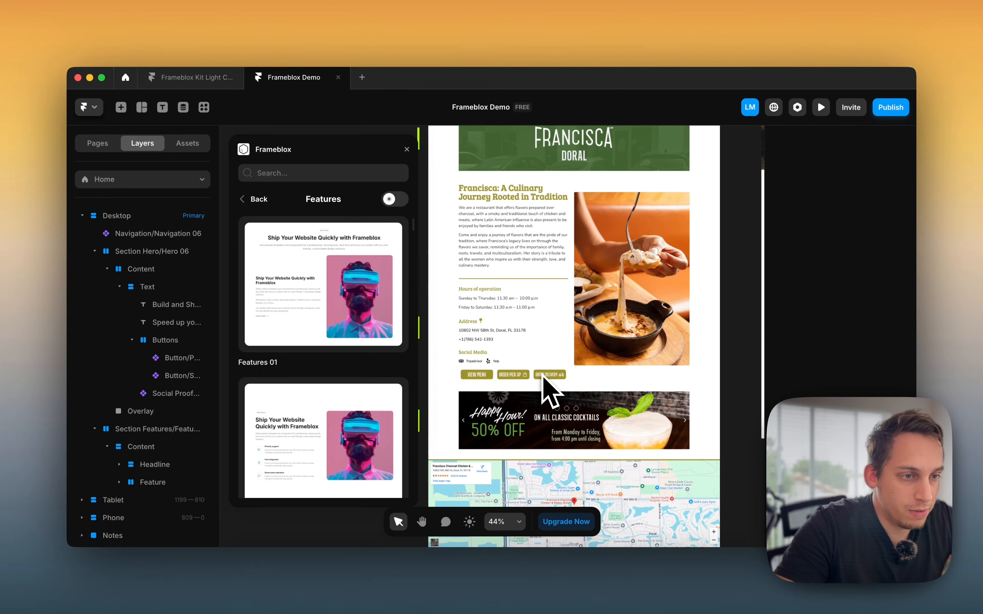
scroll(549, 391, "down", 5)
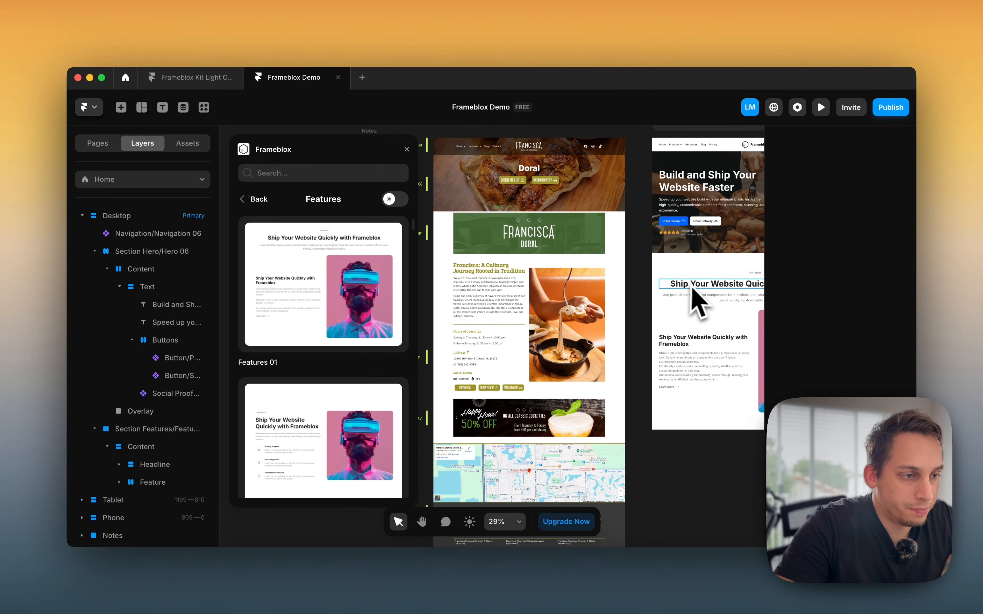
left_click(693, 286)
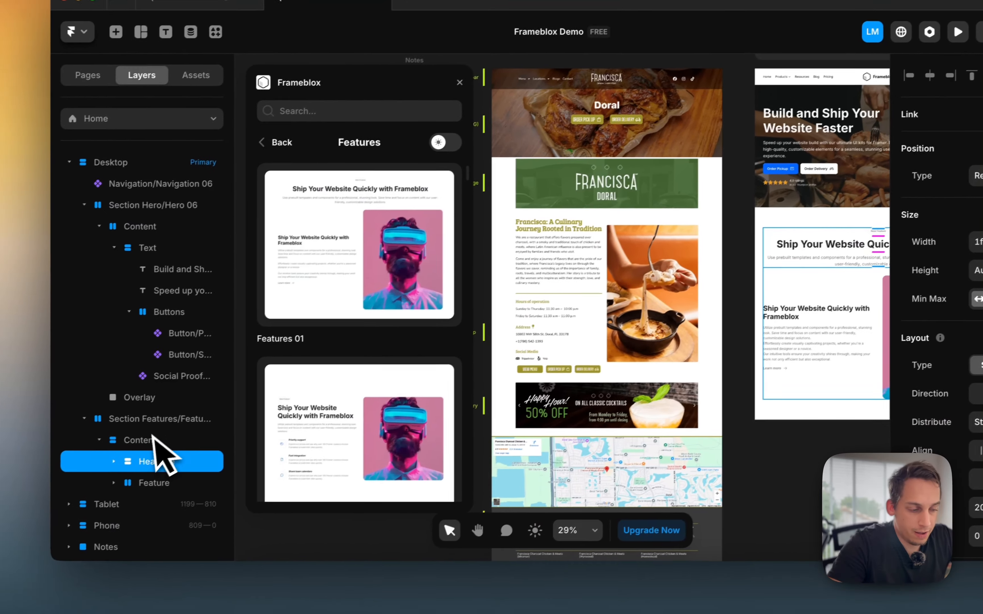
key("BackSpace")
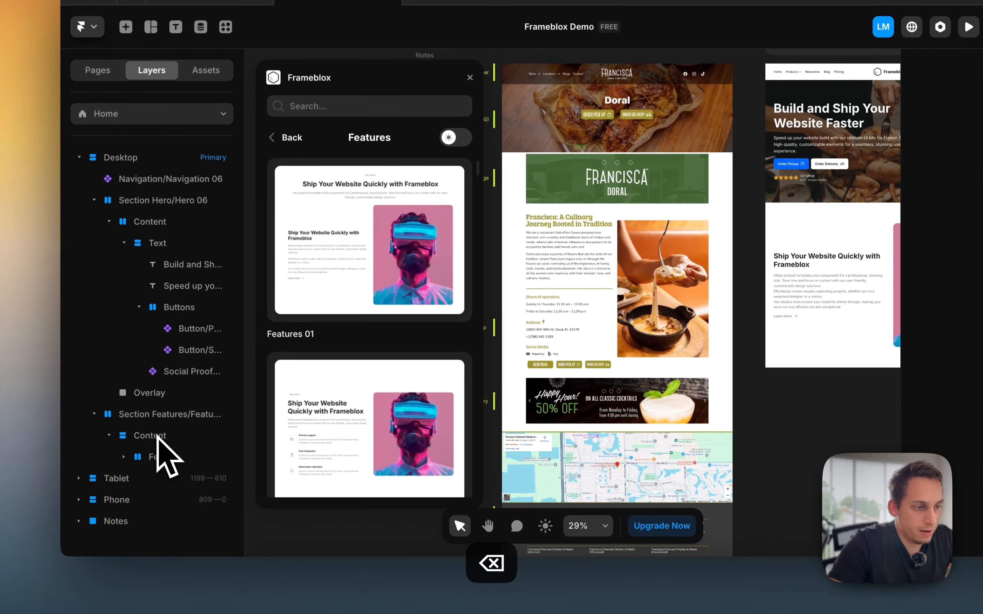
Compare the remaining feature heading, text and image with the matching block in the reference screenshot
scroll(725, 340, "right", 5)
scroll(685, 278, "down", 3)
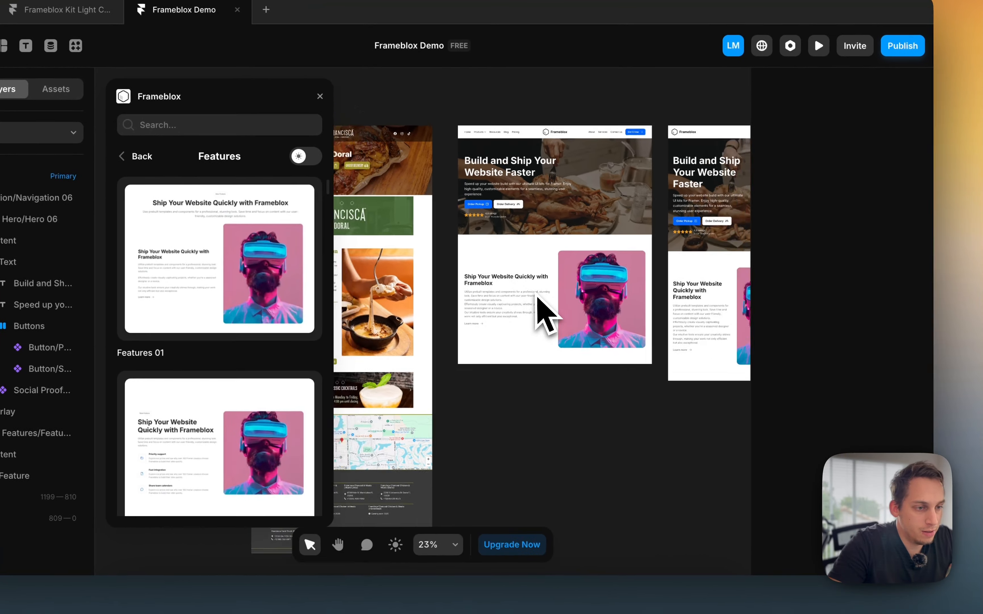
scroll(536, 296, "up", 3)
scroll(536, 295, "left", 5)
double_click(619, 224)
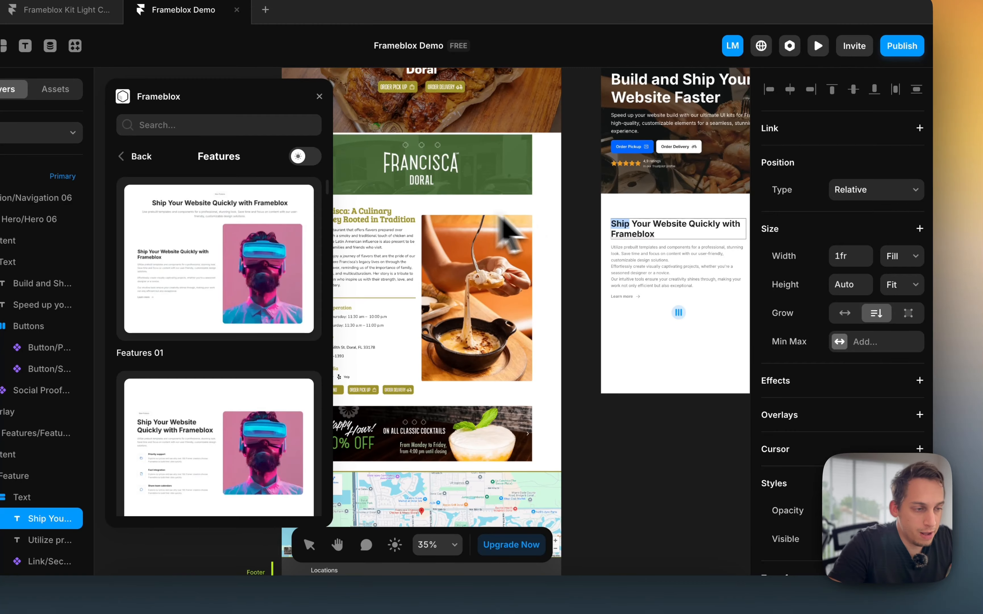
scroll(524, 288, "down", 3)
left_click(579, 396)
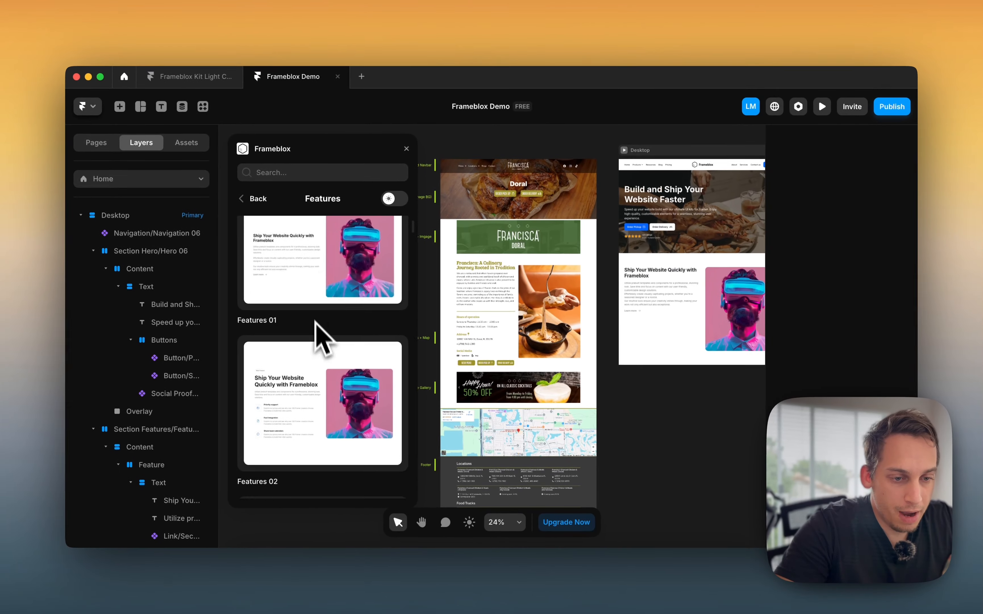
Insert the Frameblox Features 02 section below the first Features section in the Desktop layout
scroll(218, 339, "down", 5)
scroll(321, 349, "up", 3)
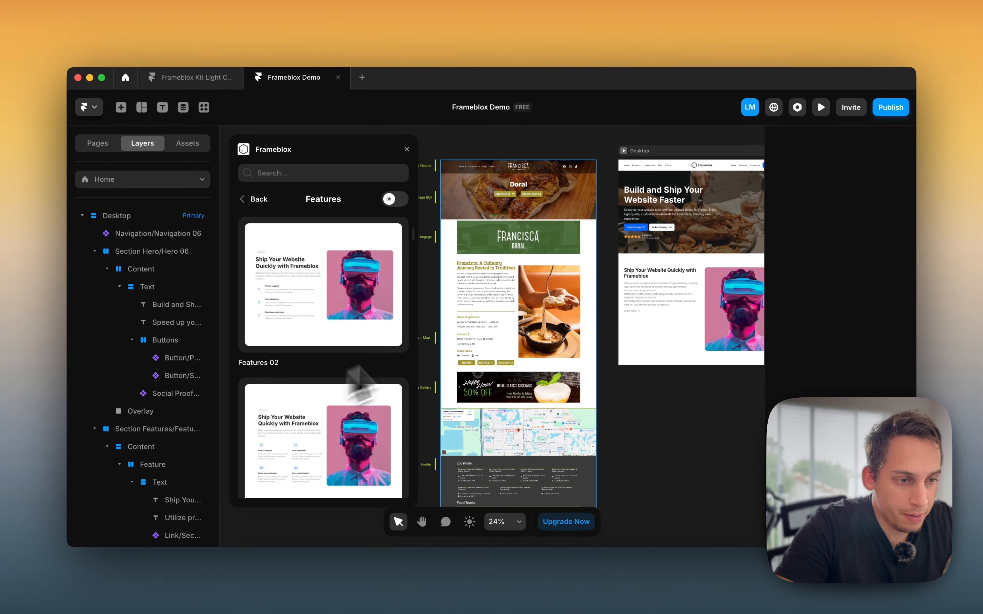
scroll(478, 344, "up", 5)
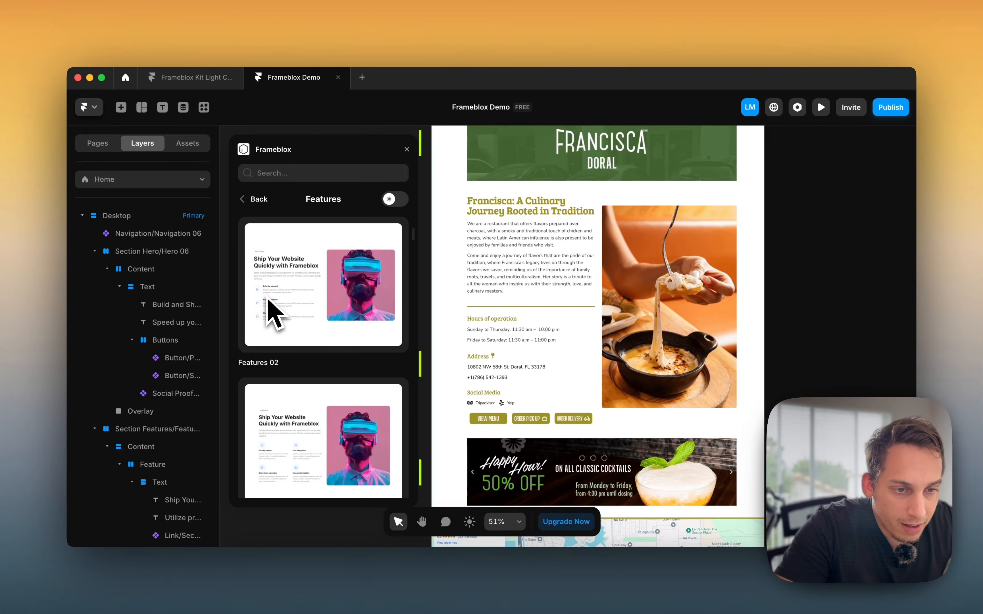
scroll(518, 312, "down", 6)
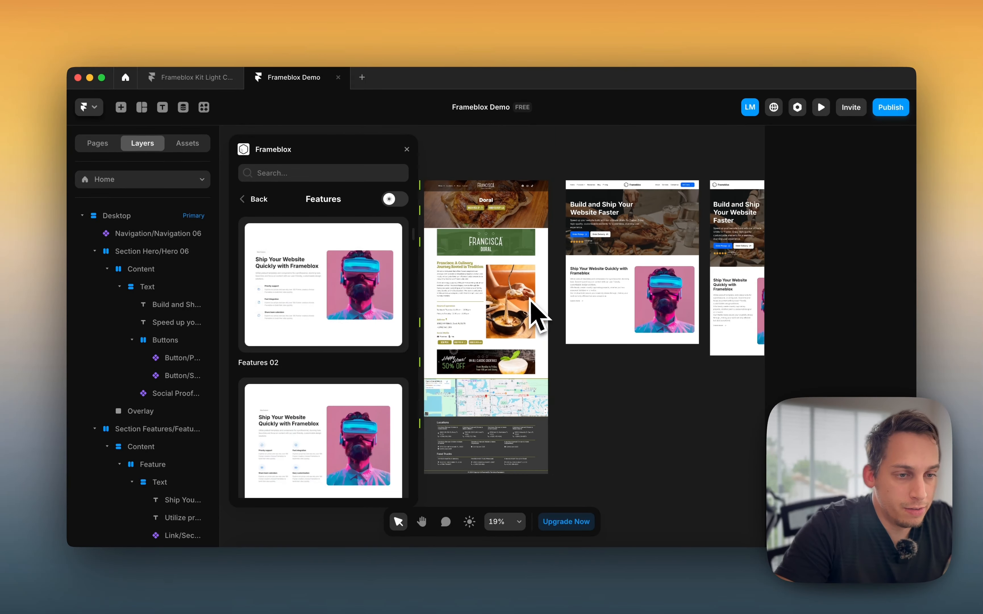
left_click_drag(351, 287, 673, 329)
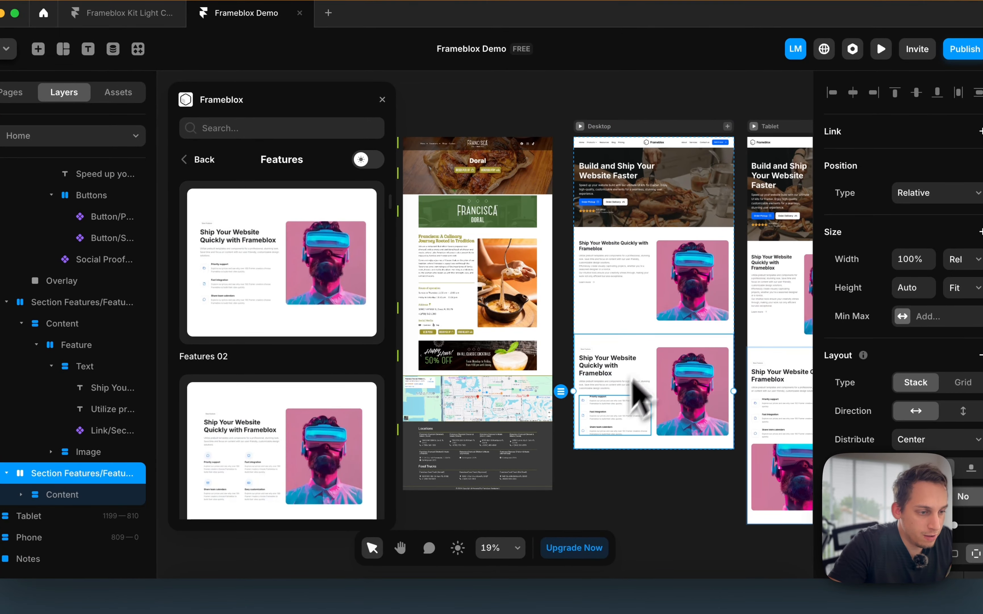
Move the Features list from the Features 02 section into the Feature row of the first Features section
left_click(606, 423)
left_click(643, 410)
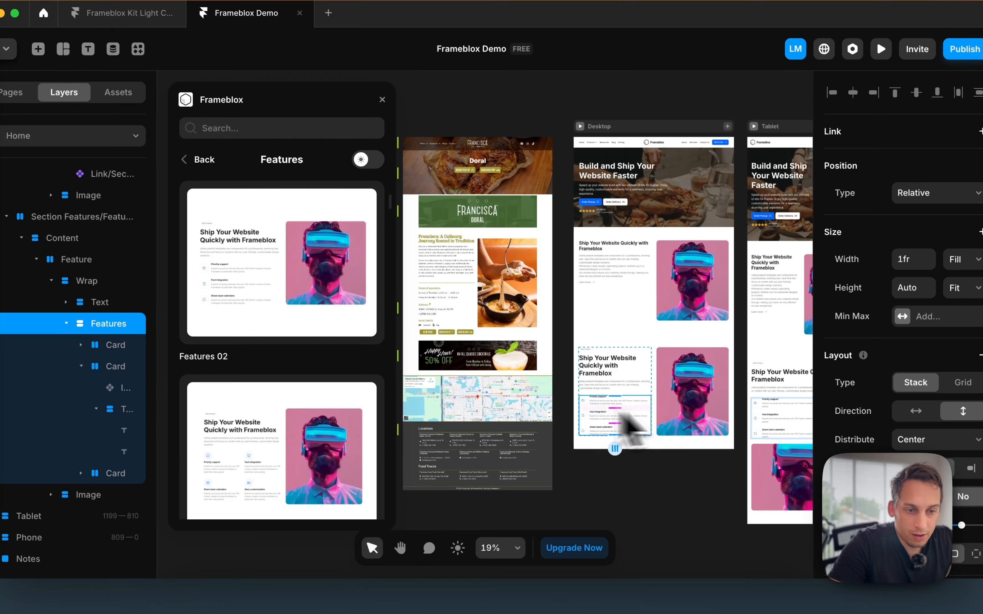
left_click(66, 323)
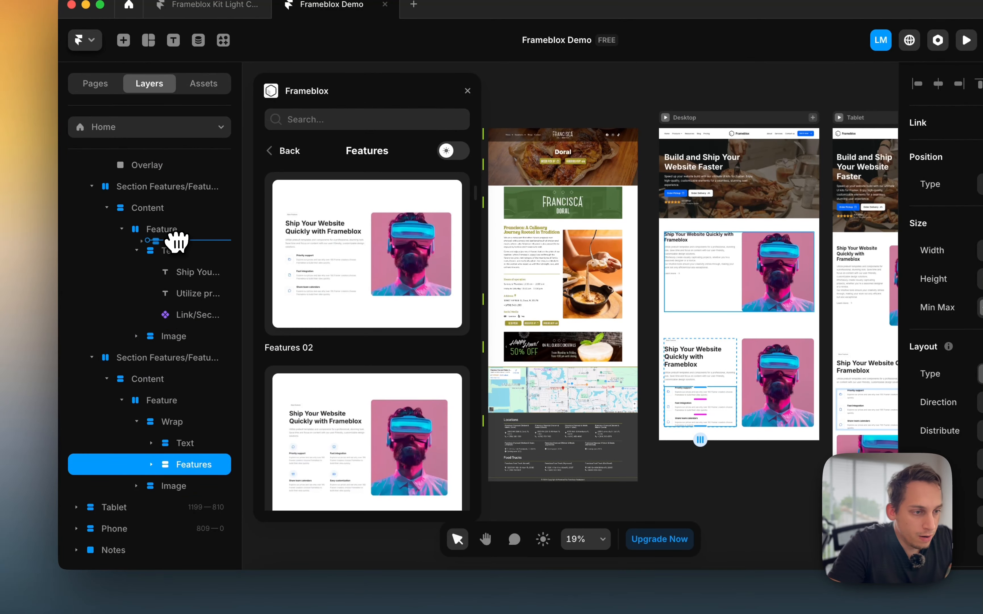
left_click_drag(177, 242, 176, 240)
Wrap the moved Features list and the Text layer in a vertical stack, with Text placed above Features
left_click(137, 272)
left_click(170, 335, "shift")
key("alt+super+Return")
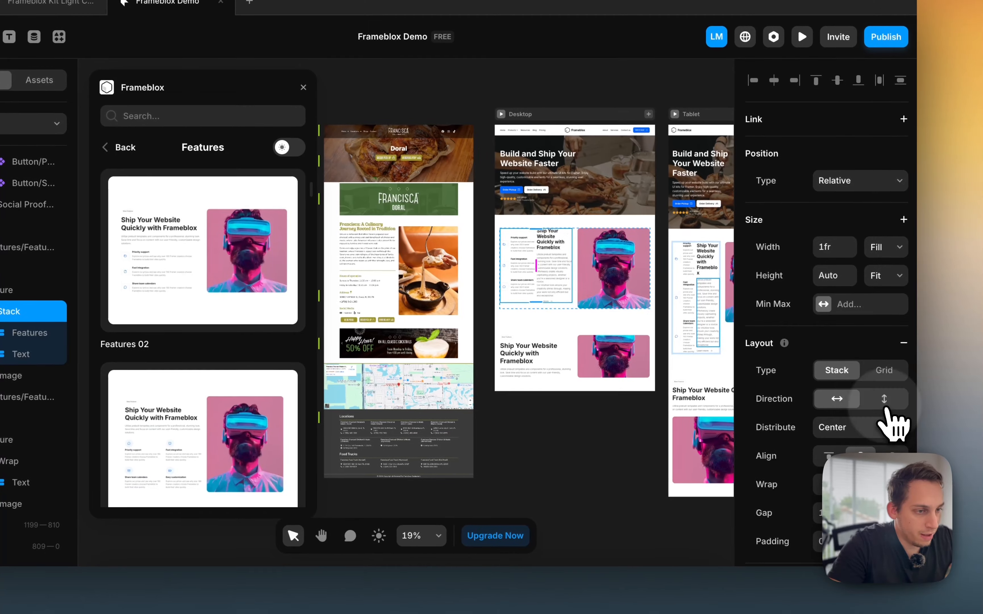
left_click(884, 402)
left_click(147, 367)
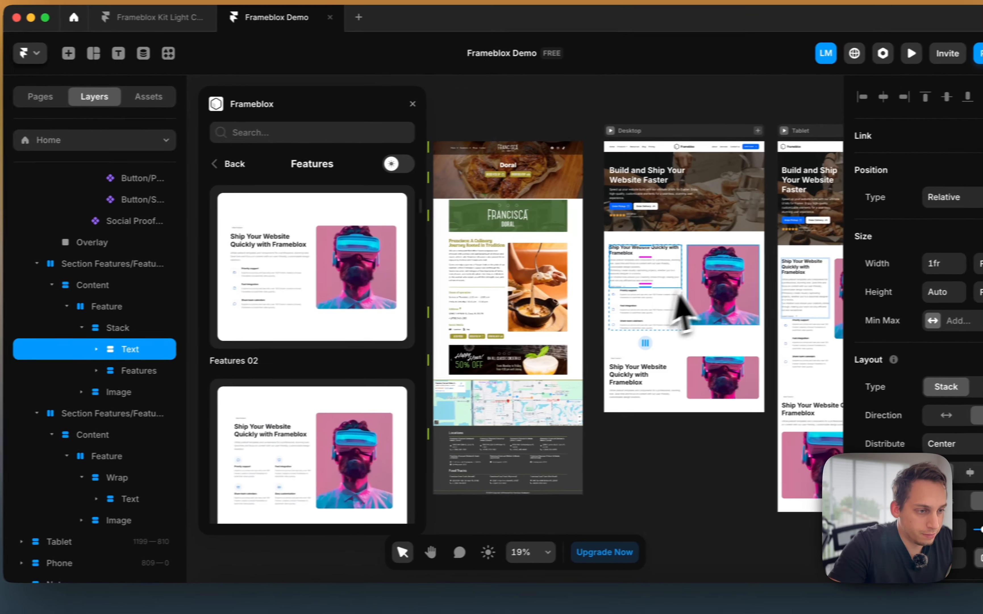
scroll(677, 304, "up", 5)
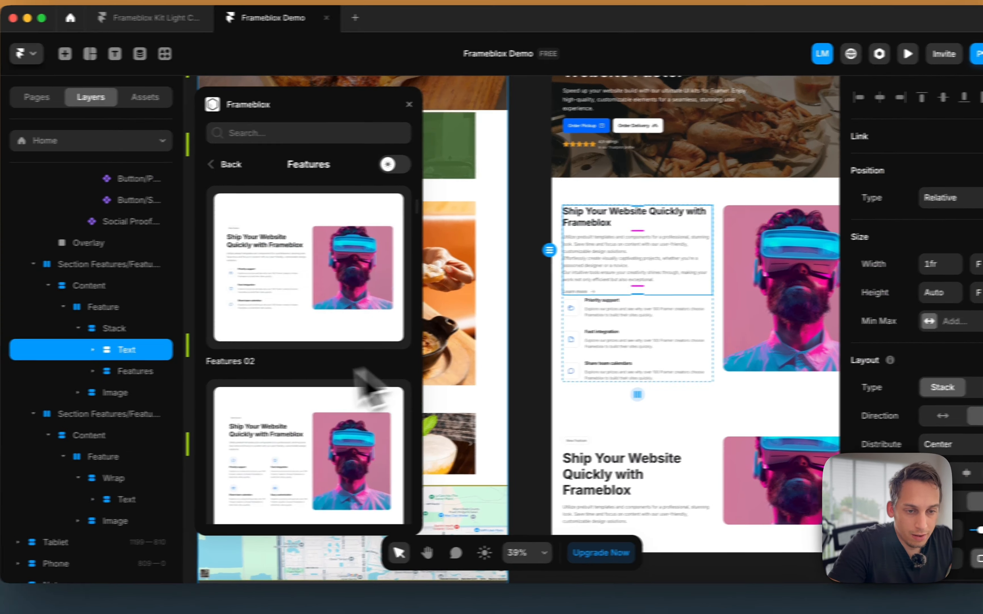
Increase the gap between the Text block and the Features list in the first Features section's vertical stack
left_click(111, 329)
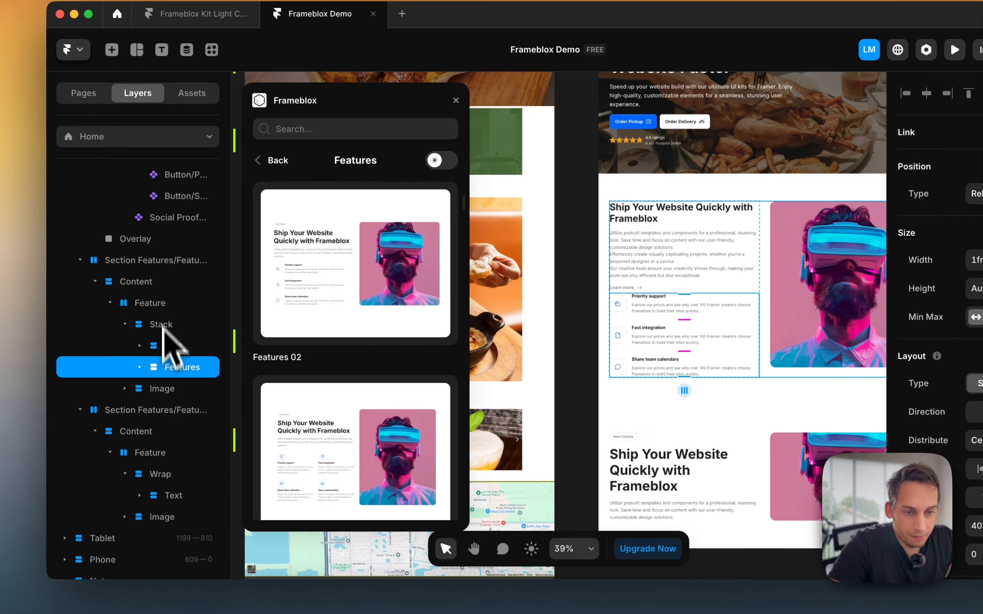
left_click(159, 305)
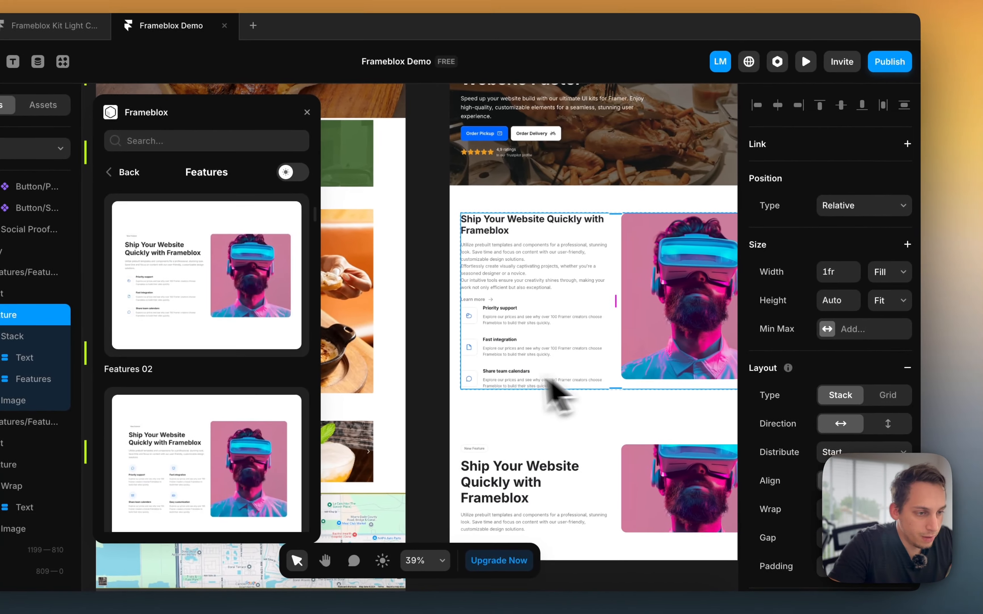
scroll(556, 394, "up", 4)
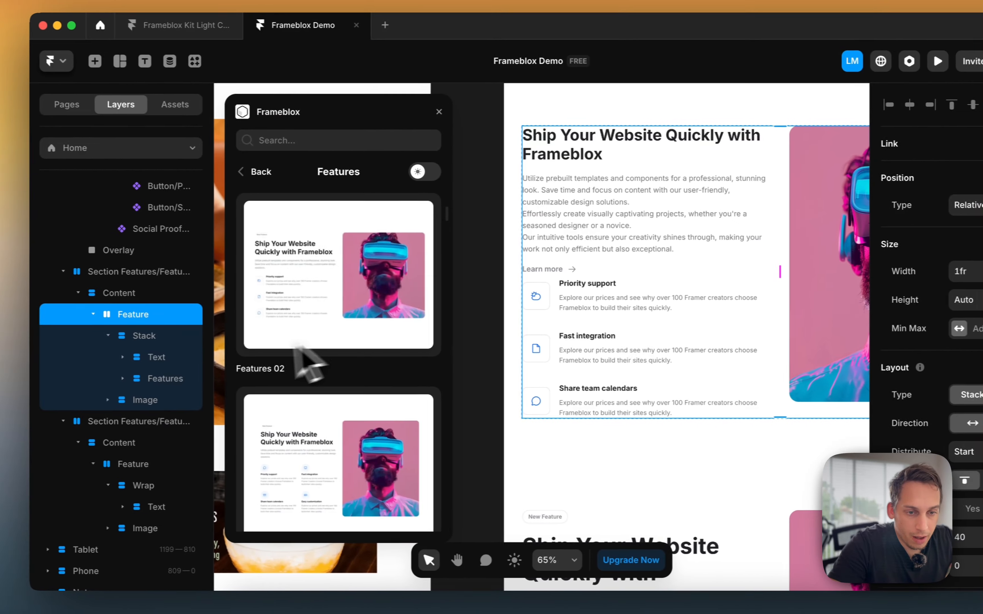
left_click(46, 340)
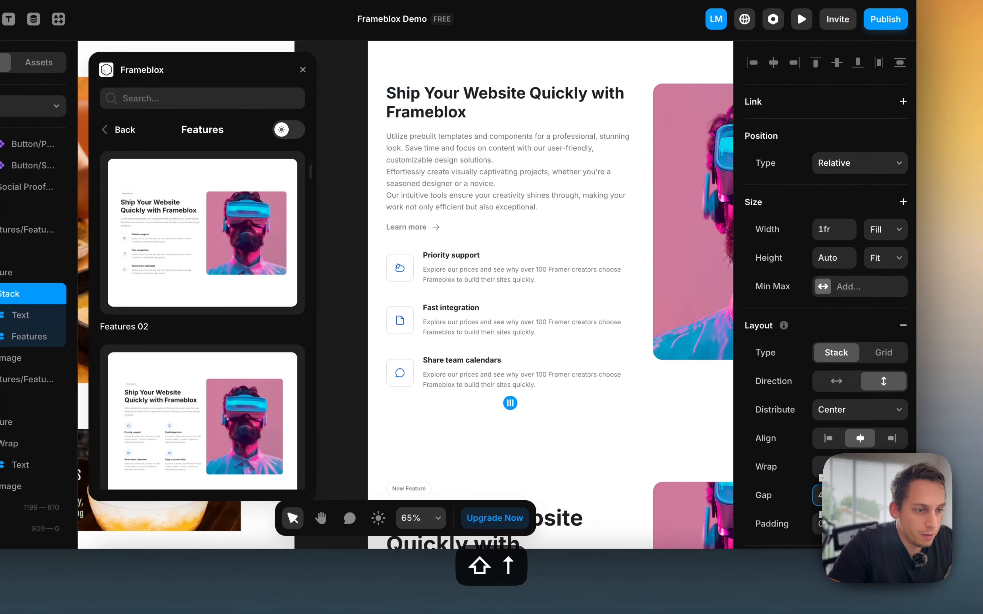
scroll(632, 424, "right", 4)
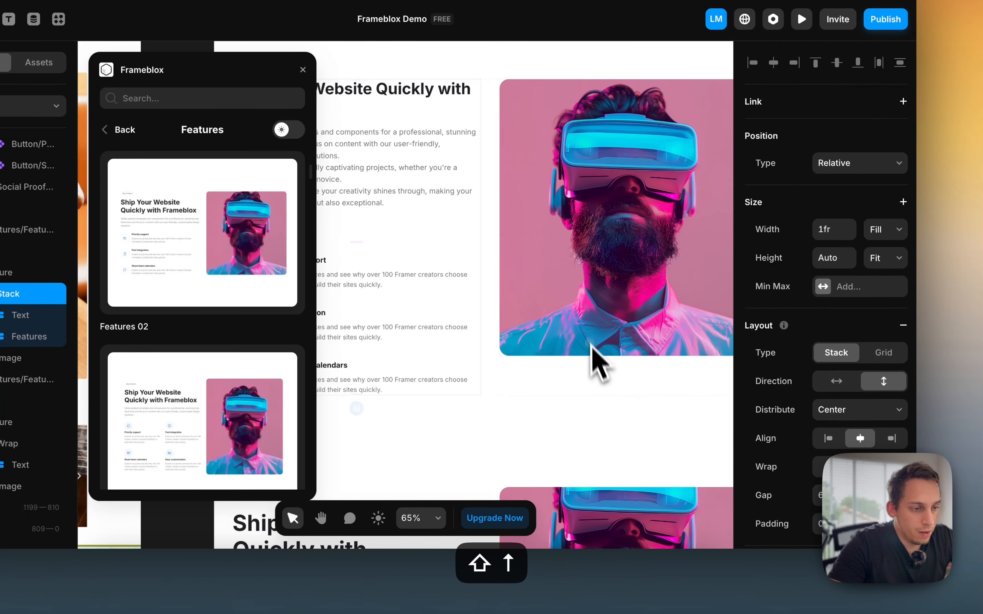
Set the height of the Image wrapper in the first Features section to Fill
double_click(588, 330)
scroll(586, 325, "down", 3)
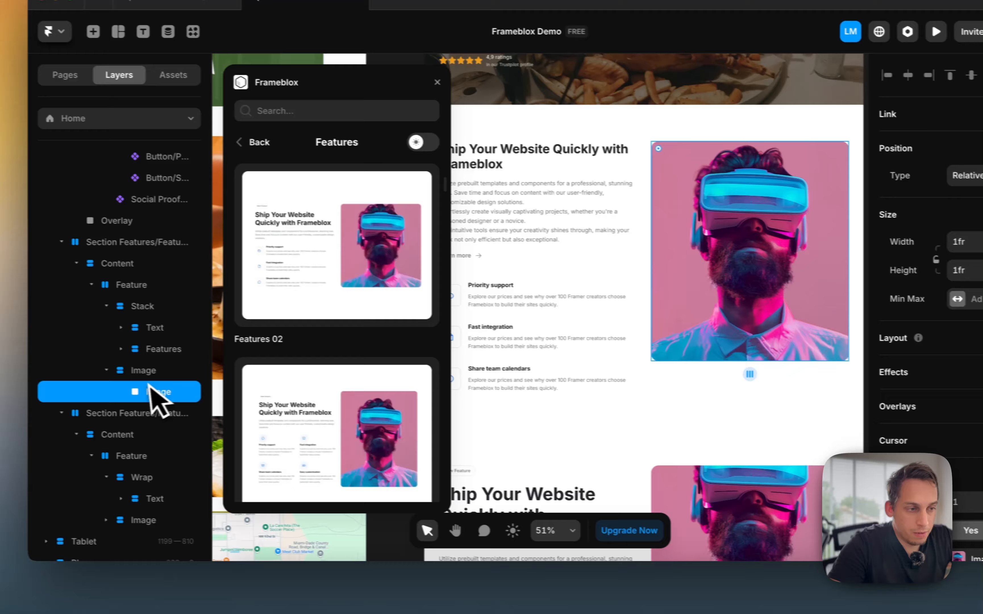
left_click(144, 370)
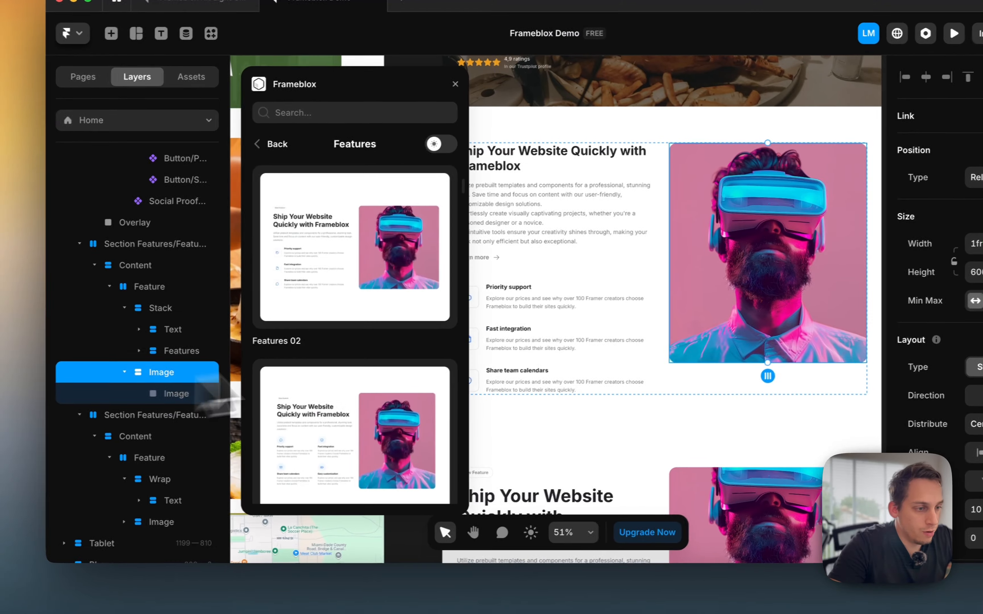
left_click(895, 294)
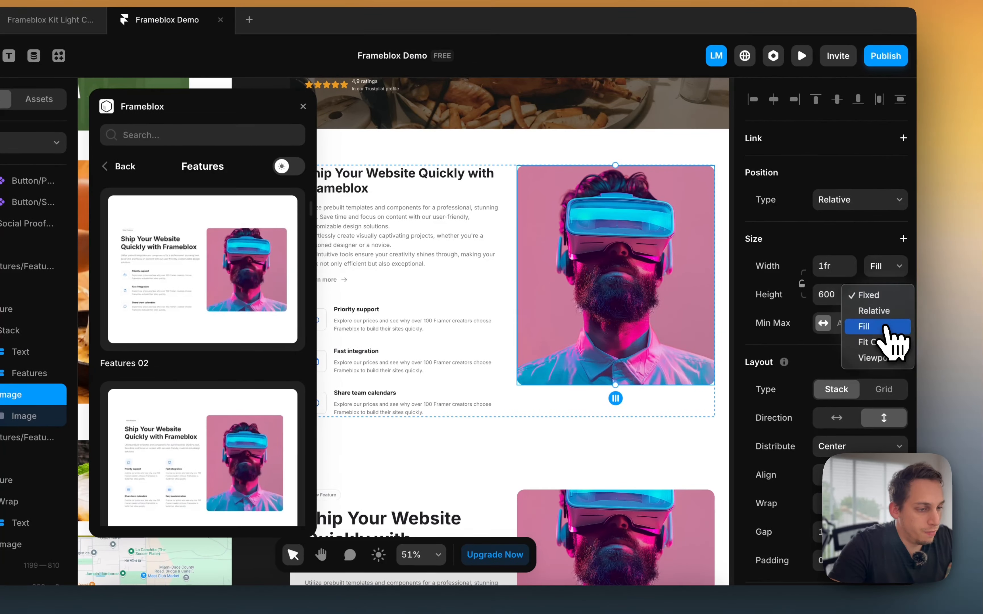
left_click(889, 327)
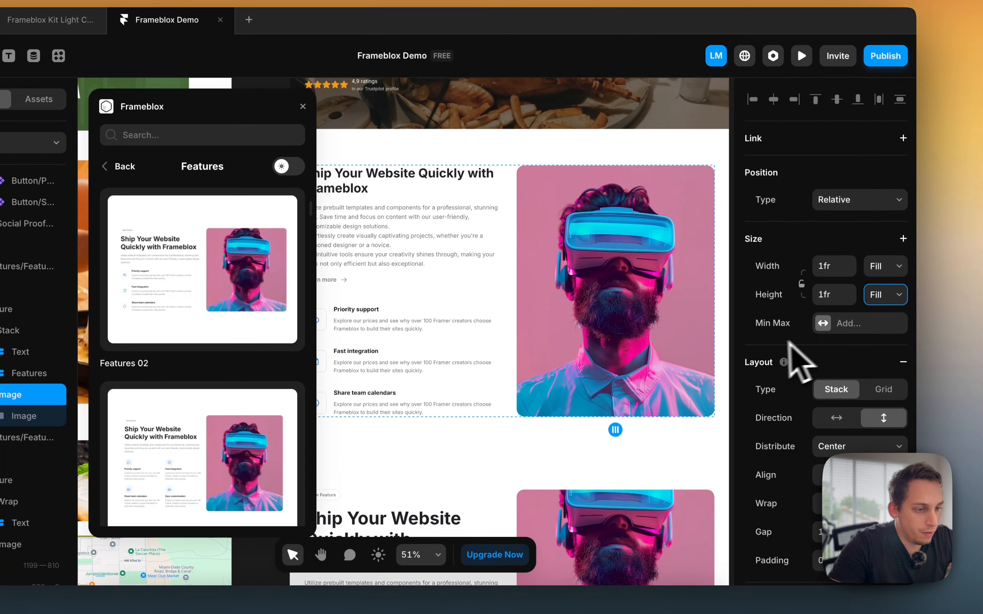
Delete the leftover second Features section below the combined one in the Desktop layout
scroll(616, 373, "down", 5)
scroll(588, 371, "down", 2)
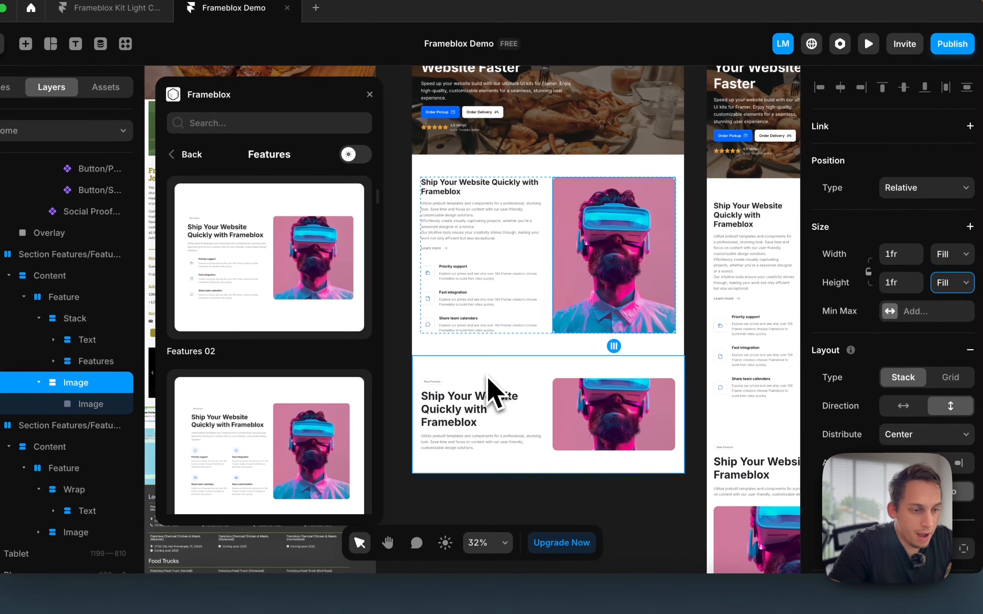
left_click(422, 387)
key("BackSpace")
Compare the reference screenshot's text, hours and image block with the rebuilt Features section
scroll(501, 334, "up", 5)
scroll(487, 346, "left", 5)
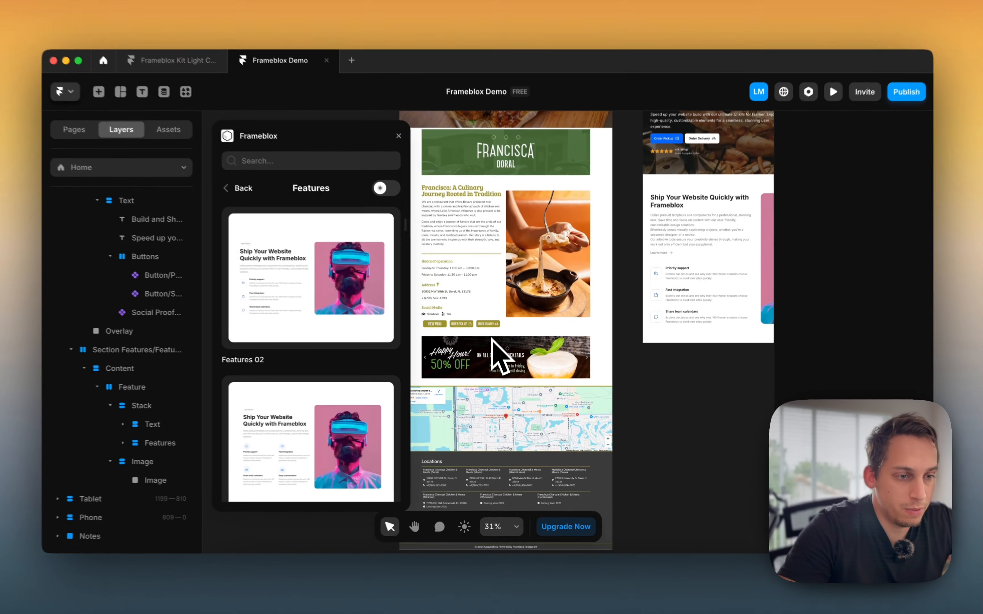
scroll(493, 345, "down", 3)
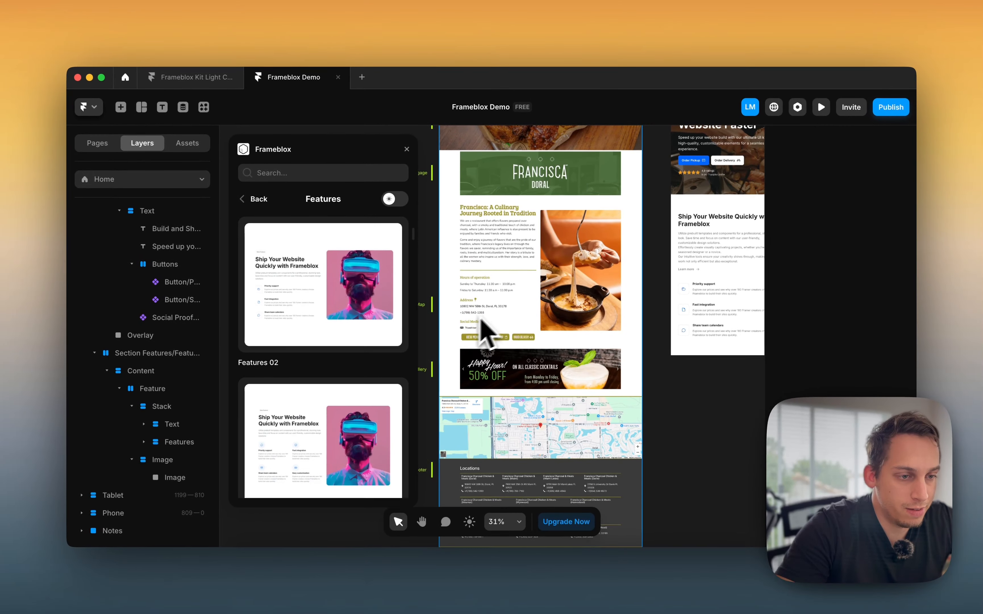
scroll(474, 345, "down", 2)
scroll(609, 339, "up", 5)
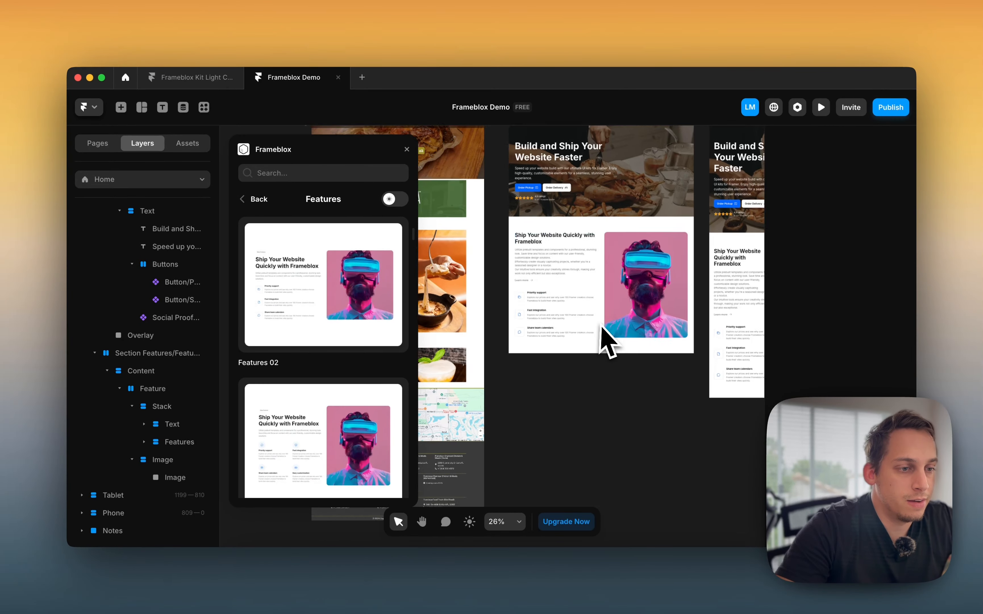
scroll(609, 339, "down", 4)
Close the Frameblox plugin and open the Unsplash picker for the fill of the Features section's image
left_click(406, 148)
scroll(669, 344, "up", 4)
left_click(649, 335)
scroll(840, 308, "down", 3)
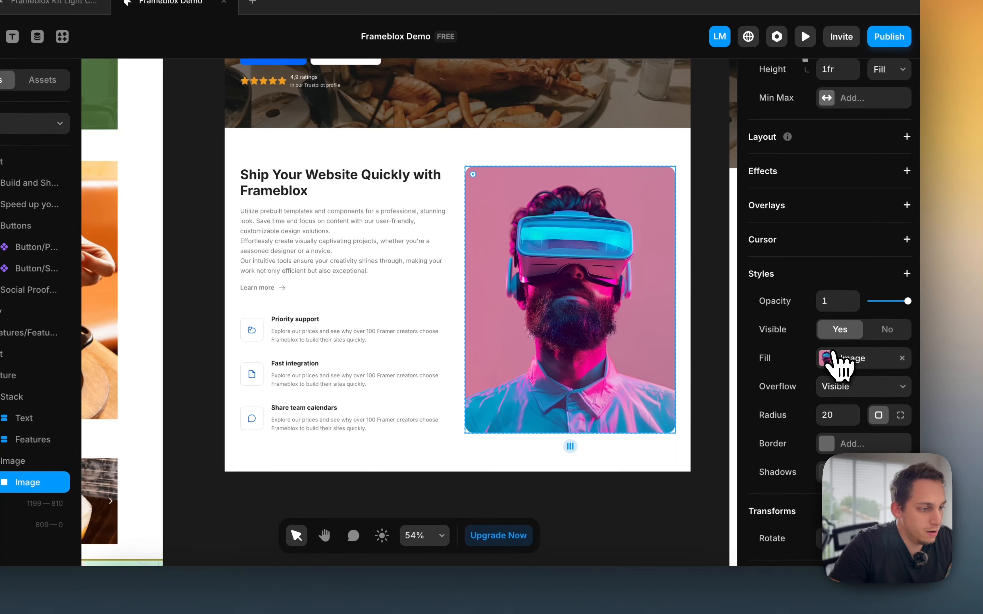
left_click(841, 372)
left_click(672, 532)
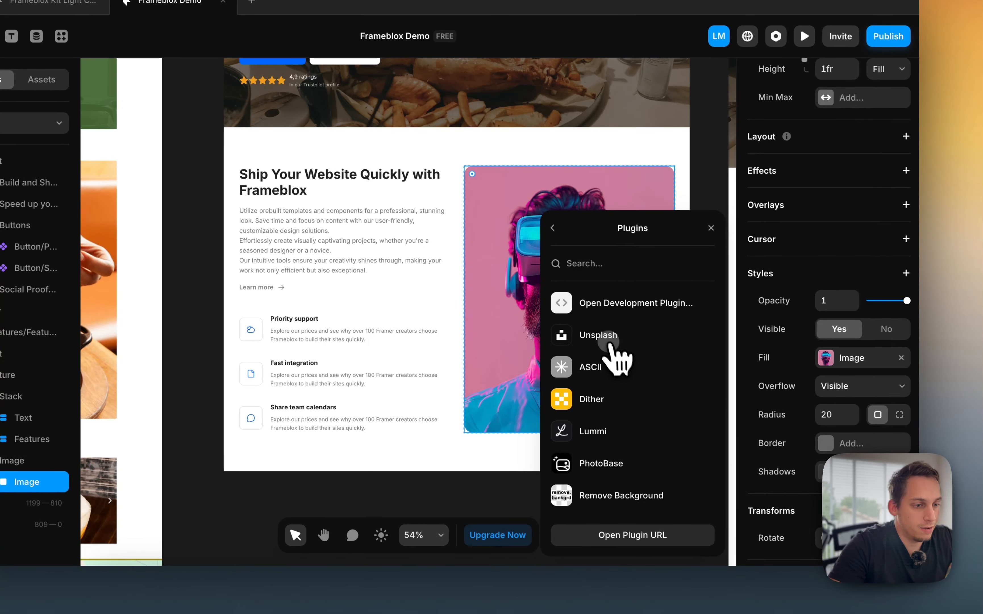
left_click(608, 341)
Search Unsplash for "soup" and fill the image with the photo of a soup ladle on an orange background
type("so")
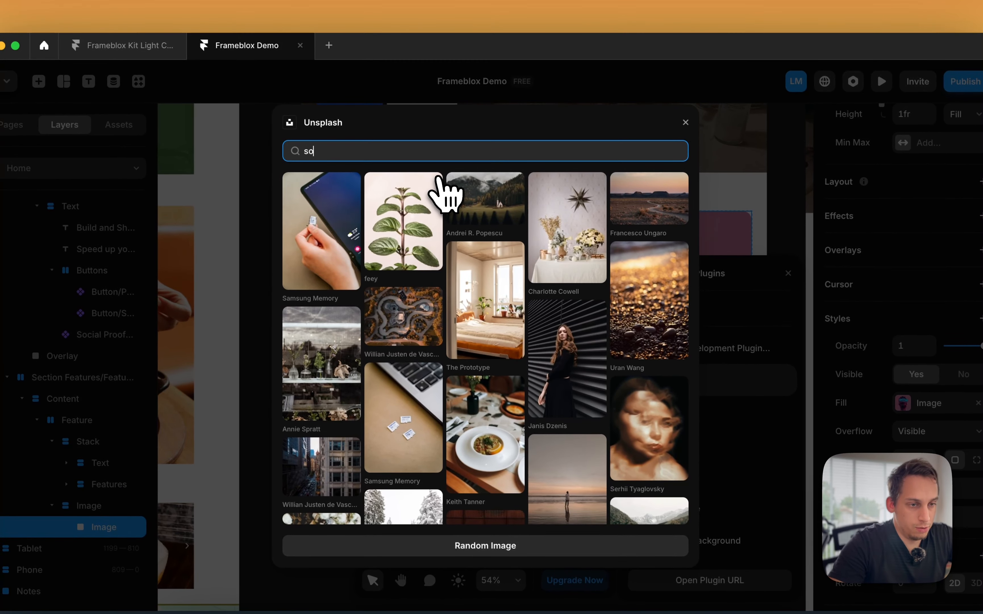
type("up")
key("Return")
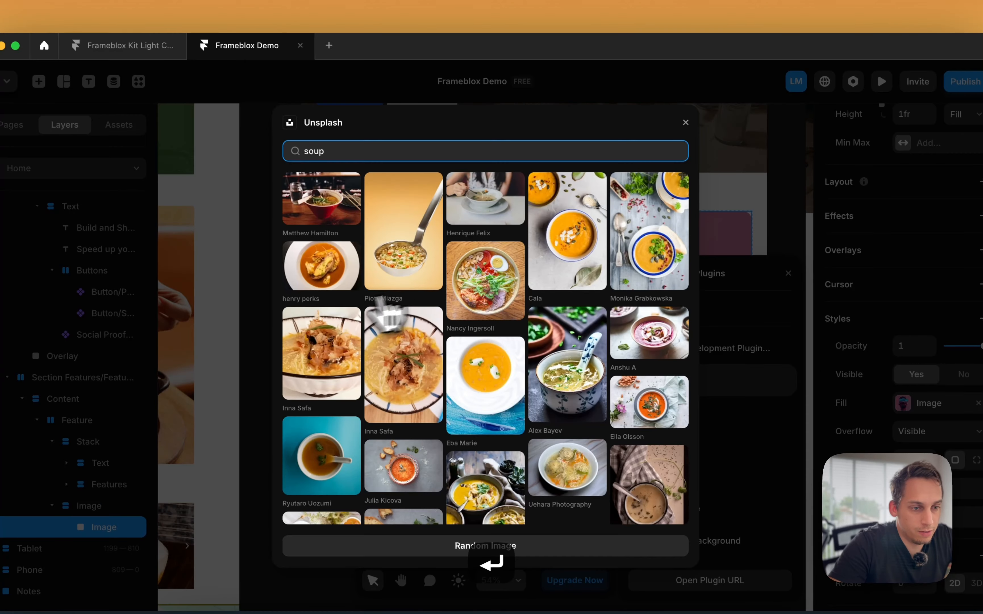
left_click(417, 281)
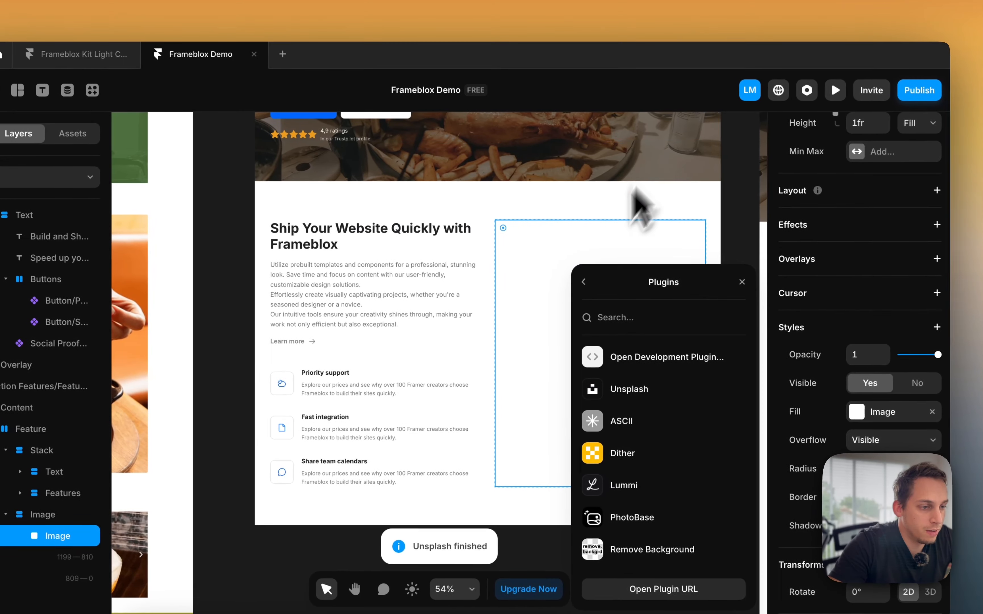
scroll(523, 289, "right", 4)
scroll(525, 300, "down", 3)
left_click(538, 383)
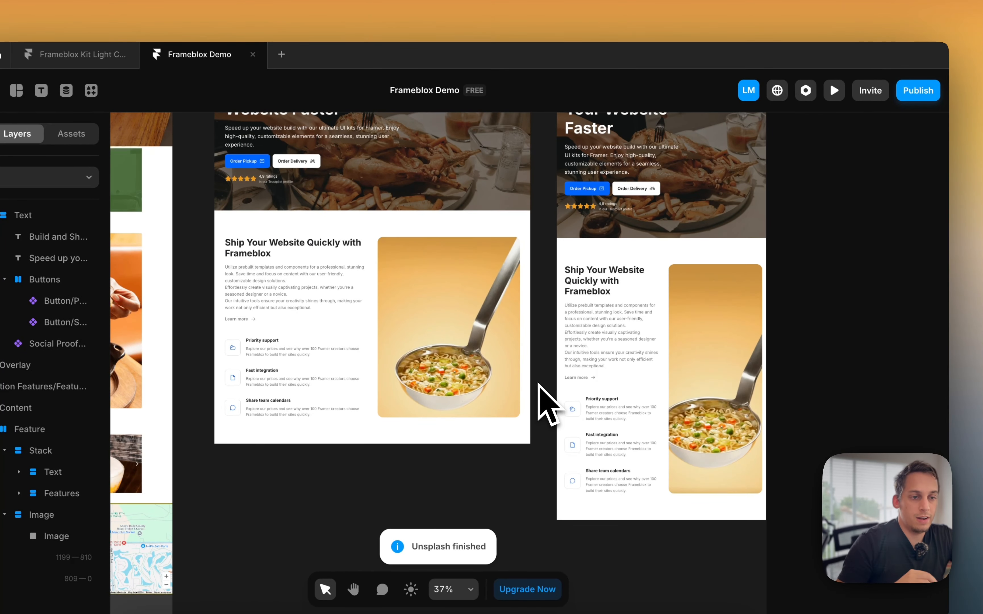
Check the annotated reference screenshot for the page sections still missing below the Features block
scroll(548, 404, "up", 3)
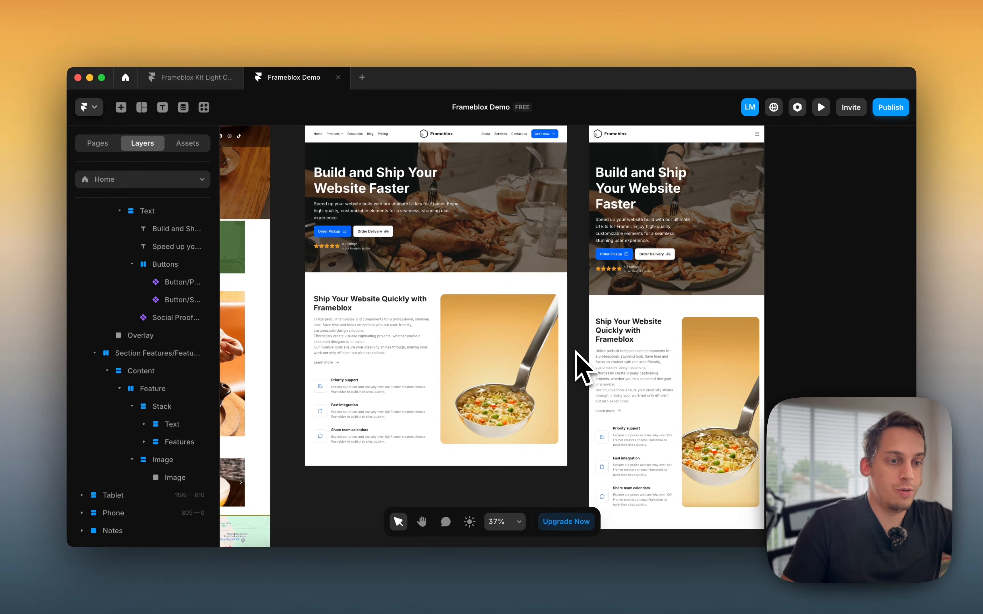
scroll(581, 362, "left", 6)
scroll(582, 361, "down", 2)
scroll(461, 337, "left", 6)
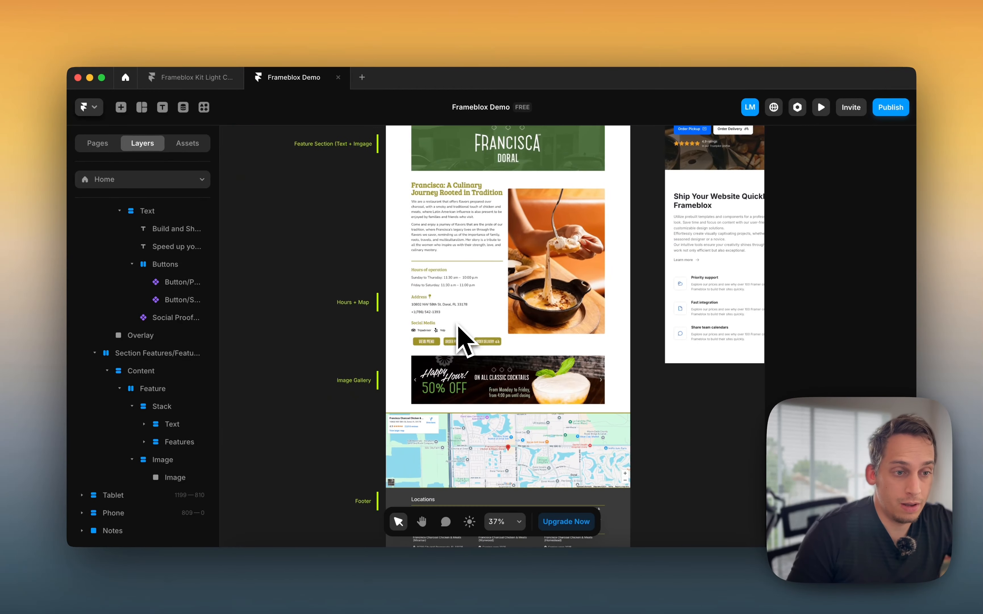
scroll(461, 339, "right", 2)
scroll(355, 394, "down", 3)
scroll(310, 412, "up", 4)
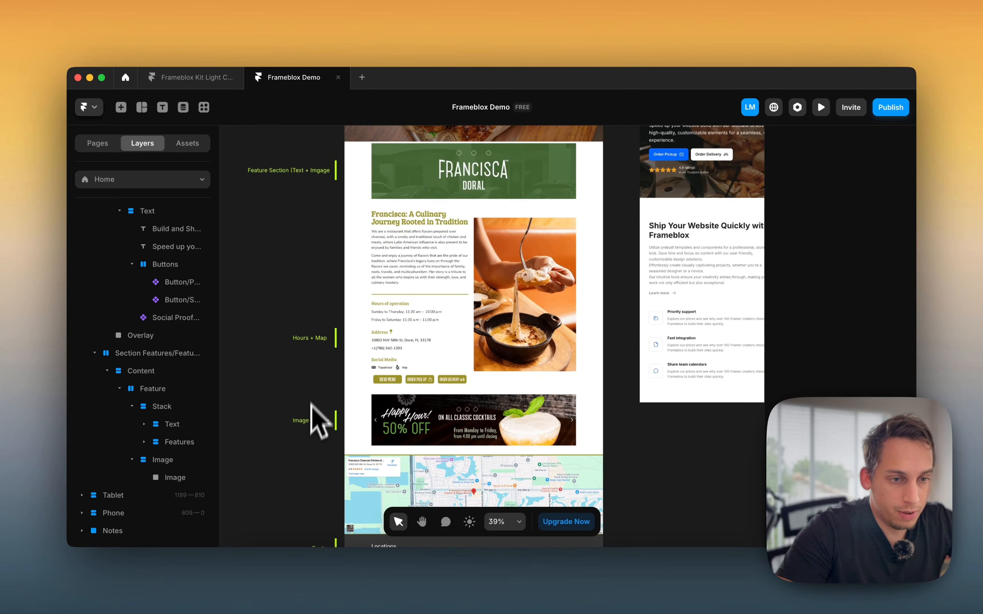
Select the Hours + Map note with its marker and compare that part of the reference with the rebuilt layout
left_click_drag(273, 312, 327, 354)
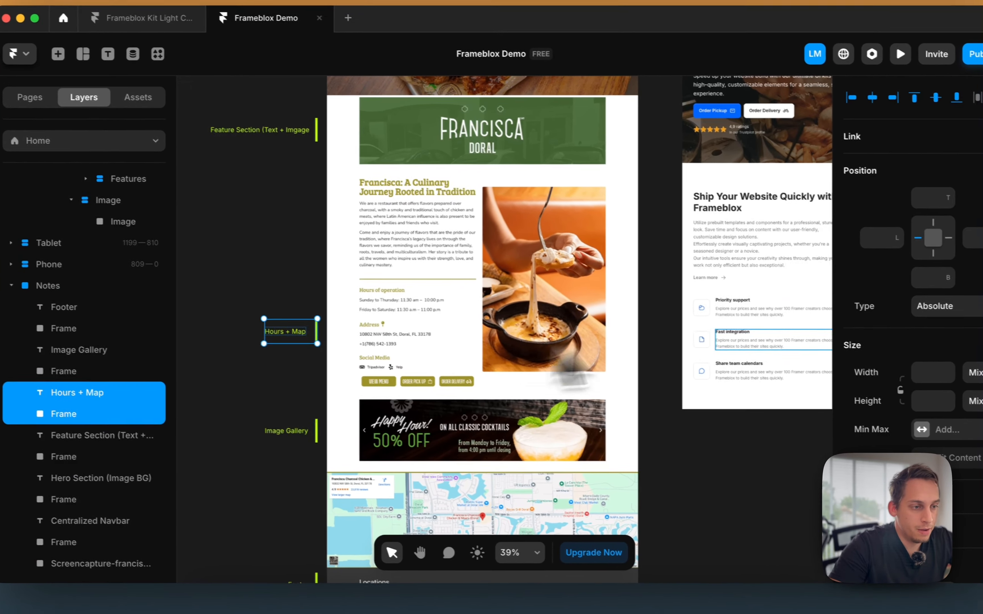
scroll(724, 321, "right", 5)
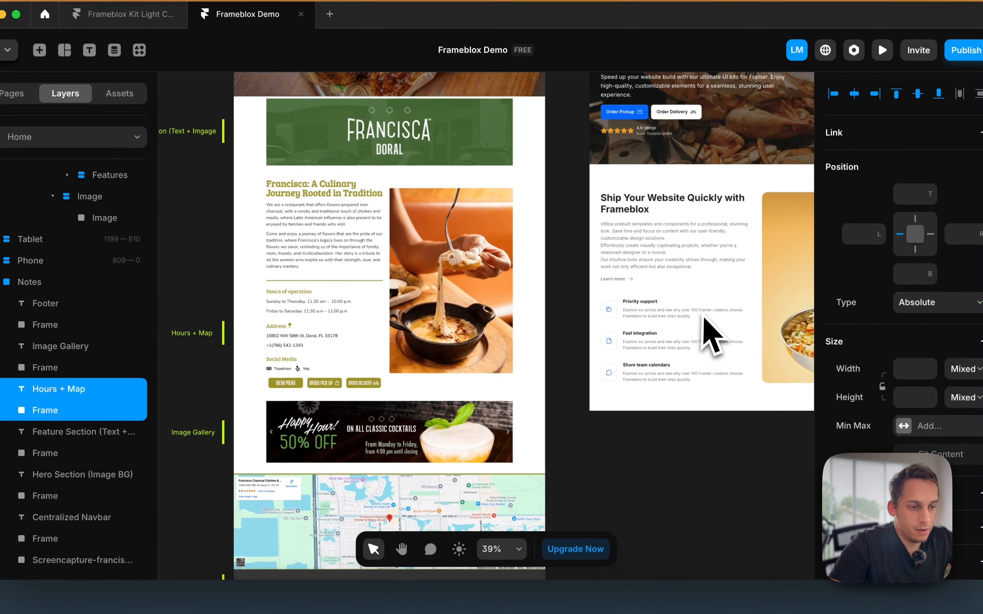
scroll(726, 319, "down", 2)
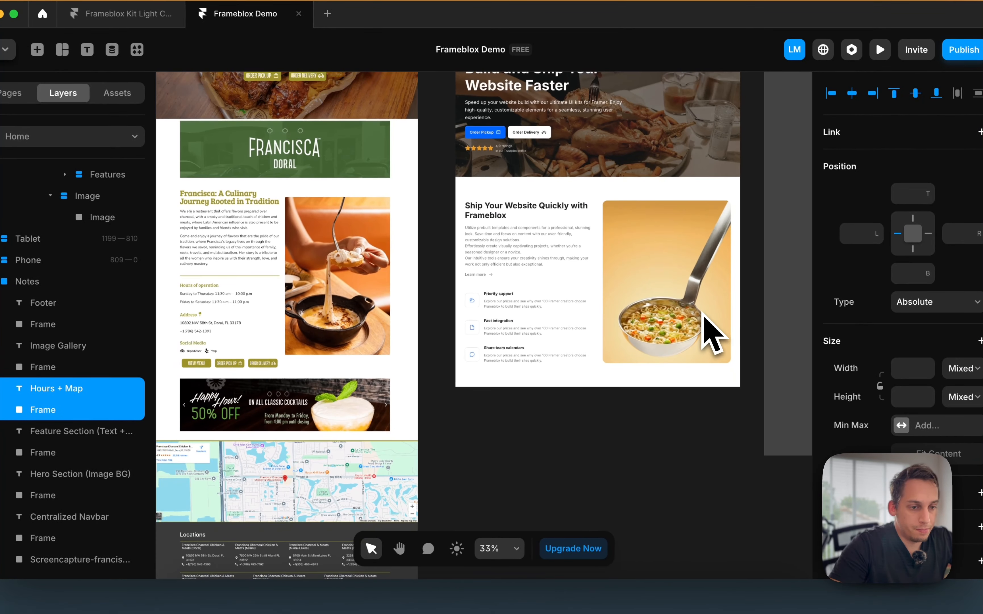
scroll(650, 365, "left", 5)
scroll(609, 390, "down", 3)
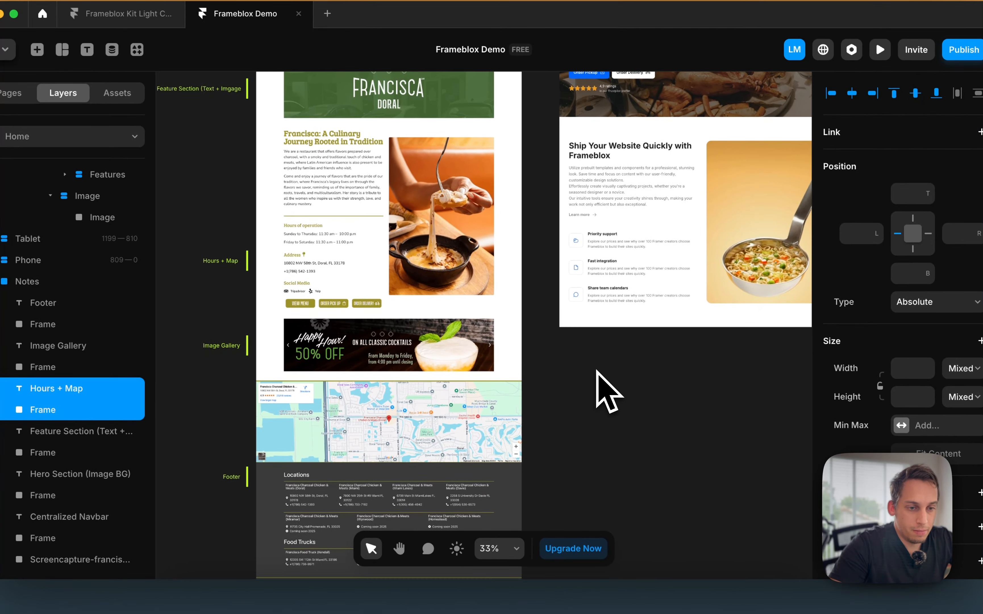
scroll(654, 401, "right", 3)
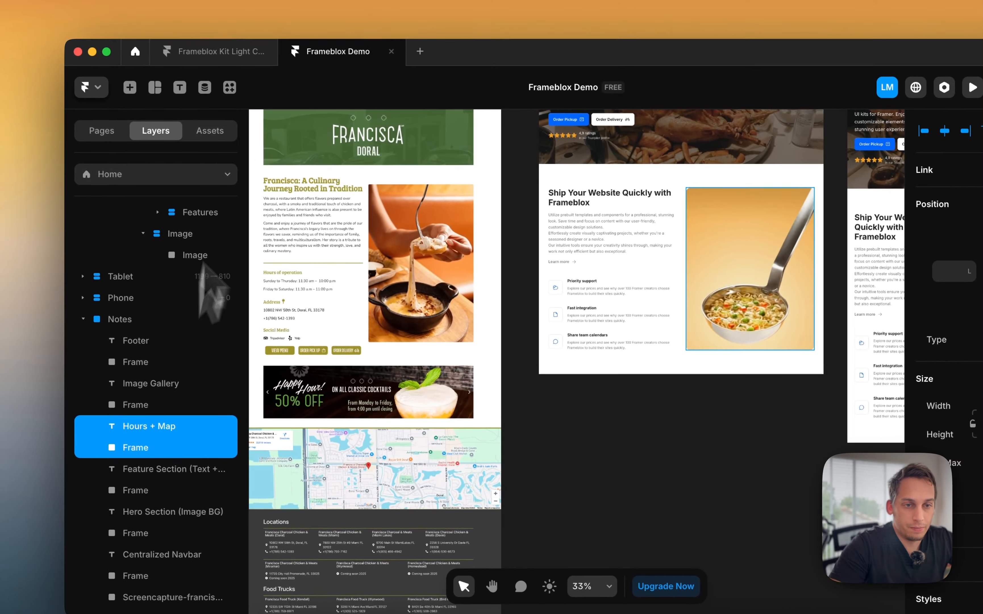
Launch the Frameblox plugin and search its library for "gallery"
left_click(210, 130)
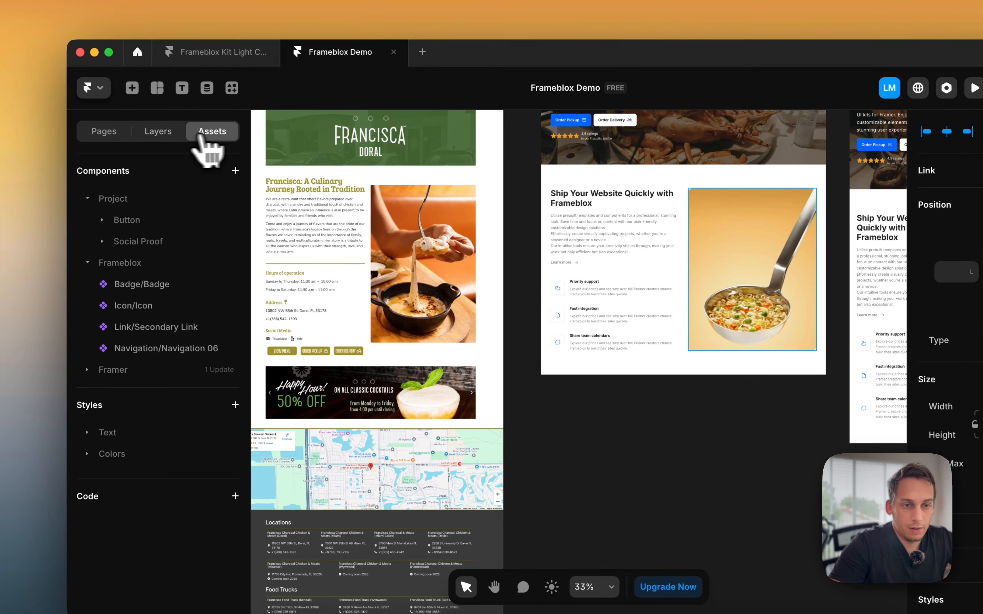
left_click(156, 130)
left_click(230, 87)
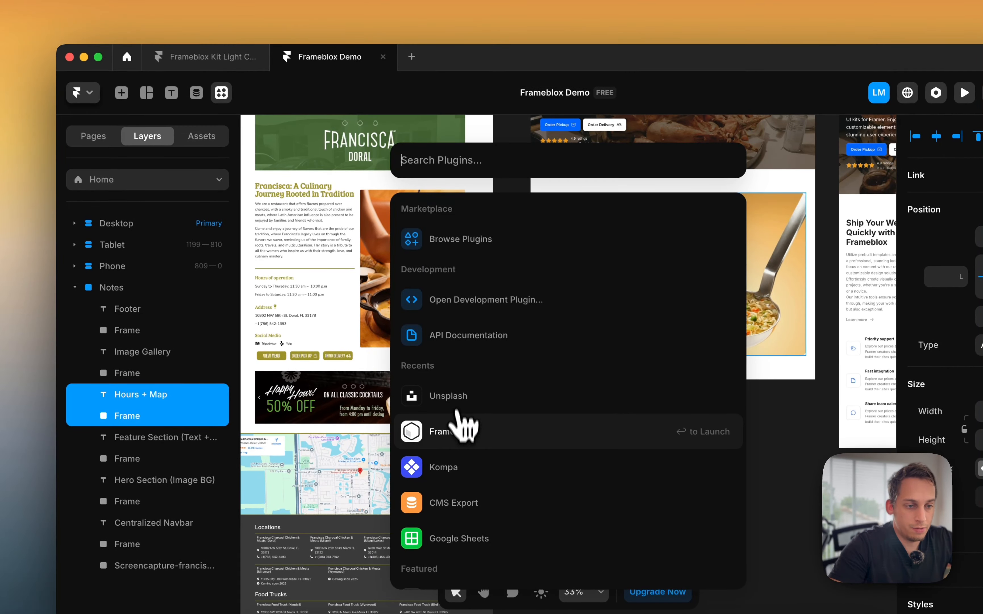
left_click(454, 431)
left_click(356, 265)
left_click(309, 171)
type("gallery")
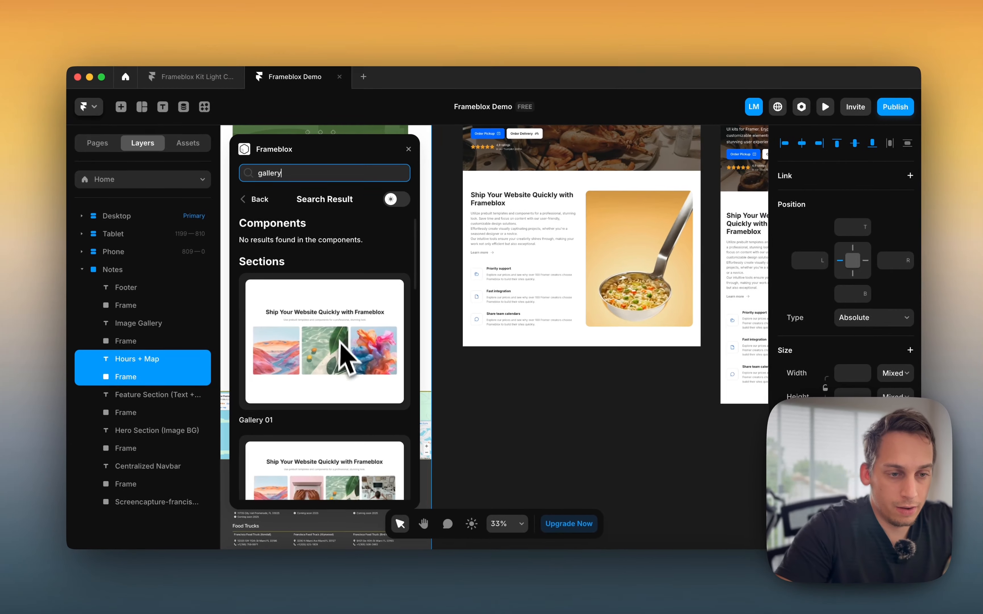
Insert the Gallery 02 section below the Features section in the Desktop layout and delete its heading text block
scroll(386, 388, "down", 5)
left_click_drag(340, 333, 539, 341)
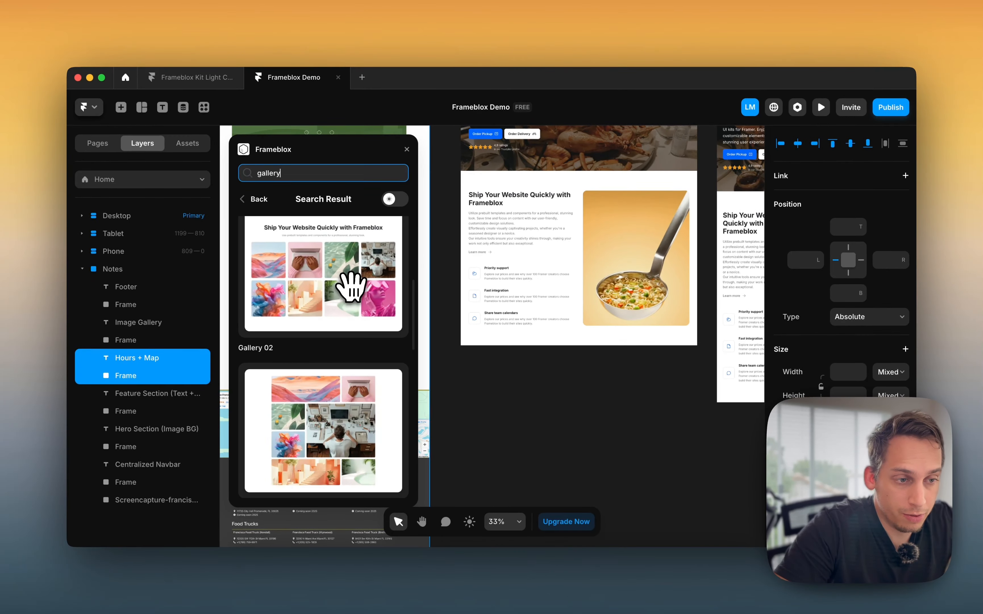
scroll(490, 324, "down", 3)
double_click(489, 319)
key("BackSpace")
Reduce the top padding of the Gallery section to bring the image grid closer to the Features section
left_click(488, 284)
scroll(852, 365, "down", 3)
left_click(827, 445)
key("Down")
key("Down")
key("Down")
key("Down")
key("Down")
key("Down")
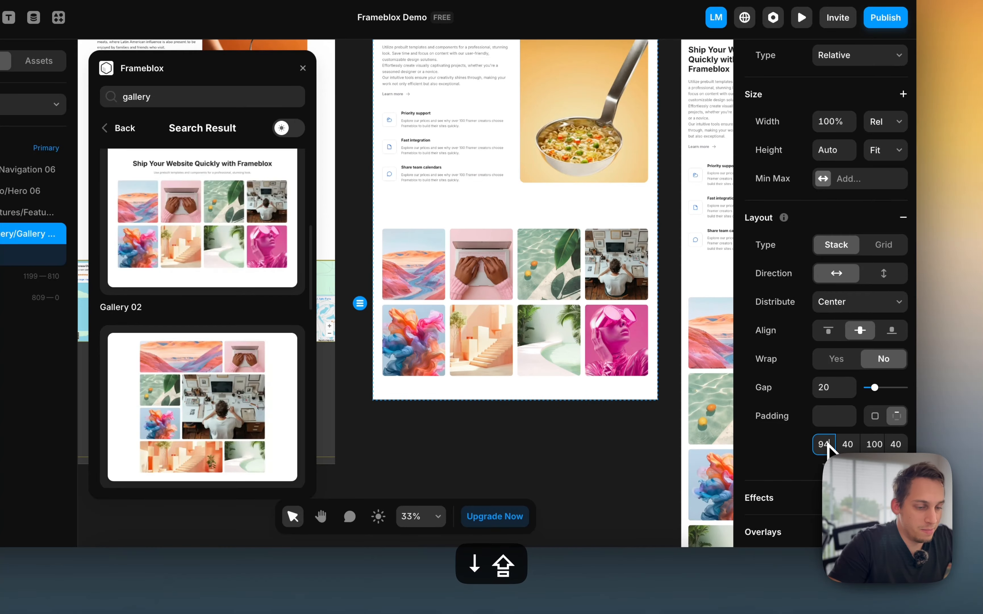
key("Up")
key("Up")
key("Up")
key("Up")
key("Up")
key("Up")
key("Down")
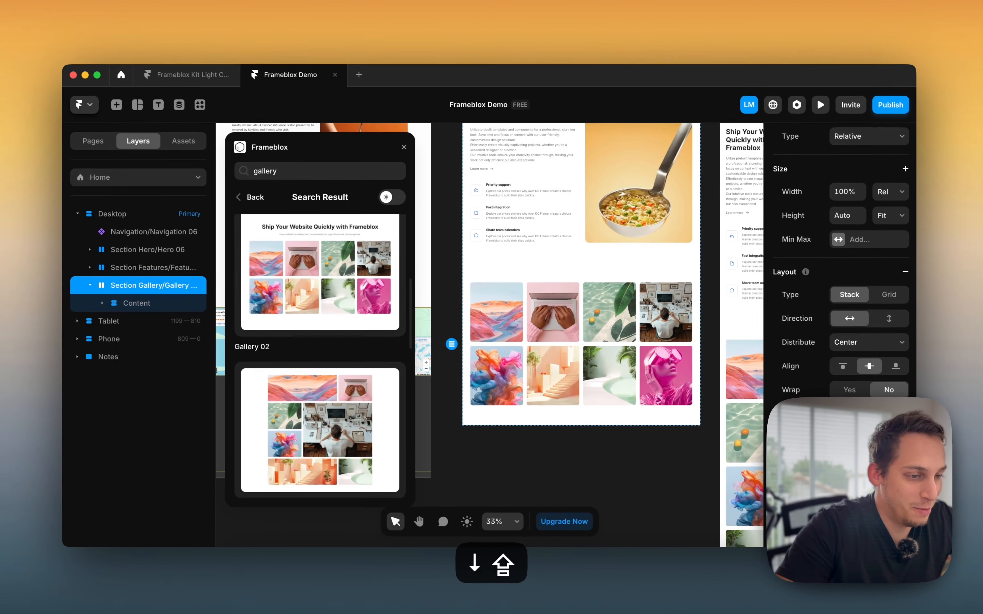
key("shift+Down")
key("shift+Down")
key("shift+Down")
key("shift+Down")
key("shift+Down")
key("shift+Down")
key("shift+Down")
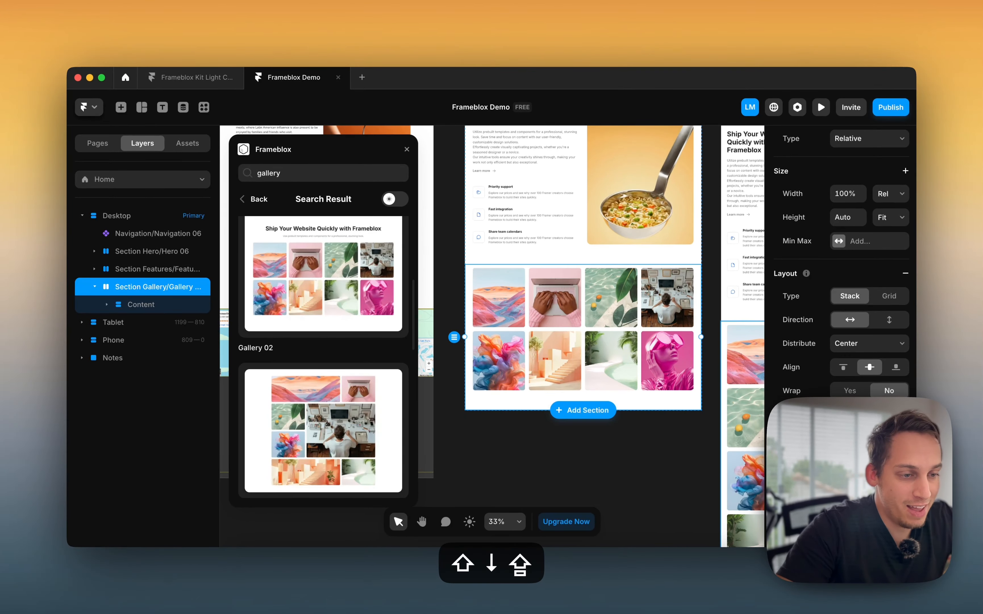
scroll(608, 431, "left", 5)
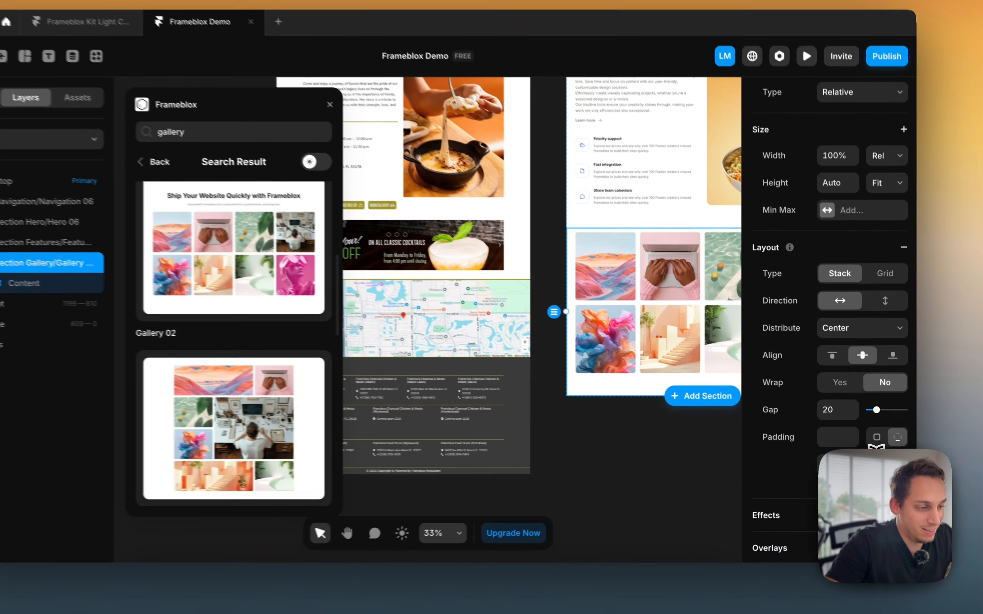
Examine the Features and Gallery sections in the Desktop and Tablet layouts against the reference screenshot
key("shift+Return")
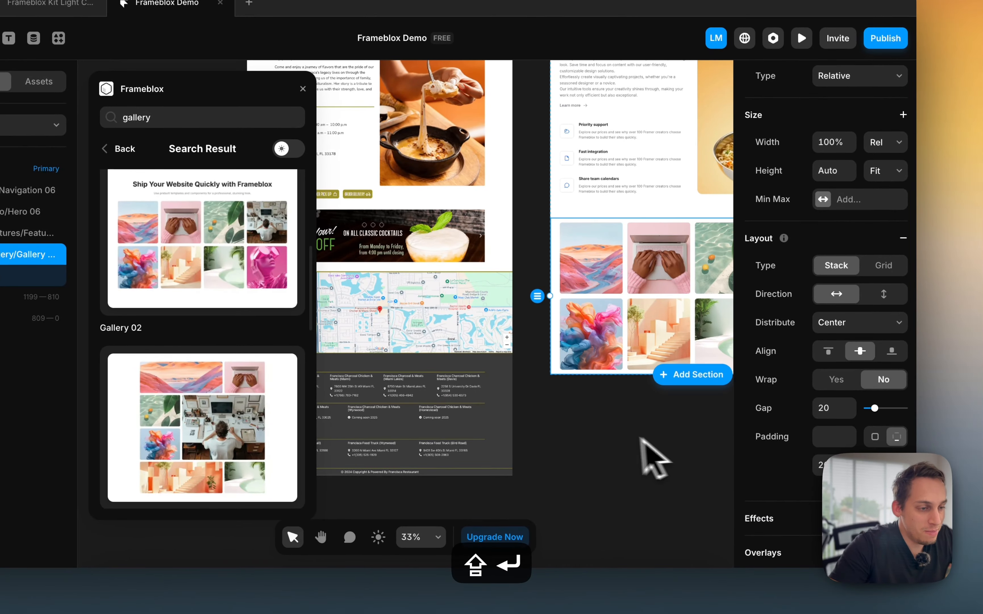
scroll(621, 453, "down", 3)
scroll(581, 362, "right", 2)
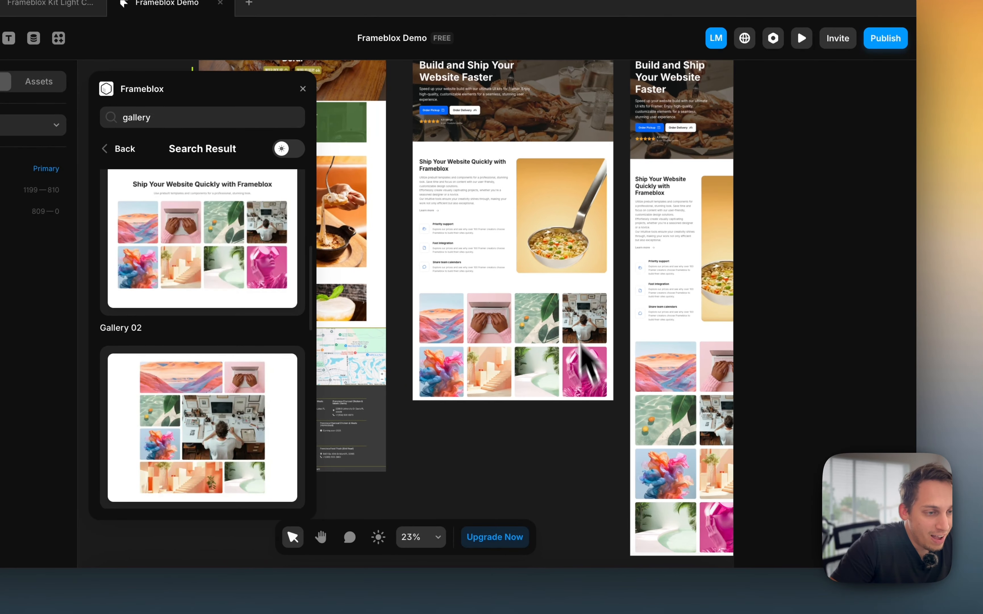
scroll(545, 259, "up", 3)
scroll(545, 257, "left", 7)
scroll(544, 258, "right", 2)
scroll(604, 292, "right", 3)
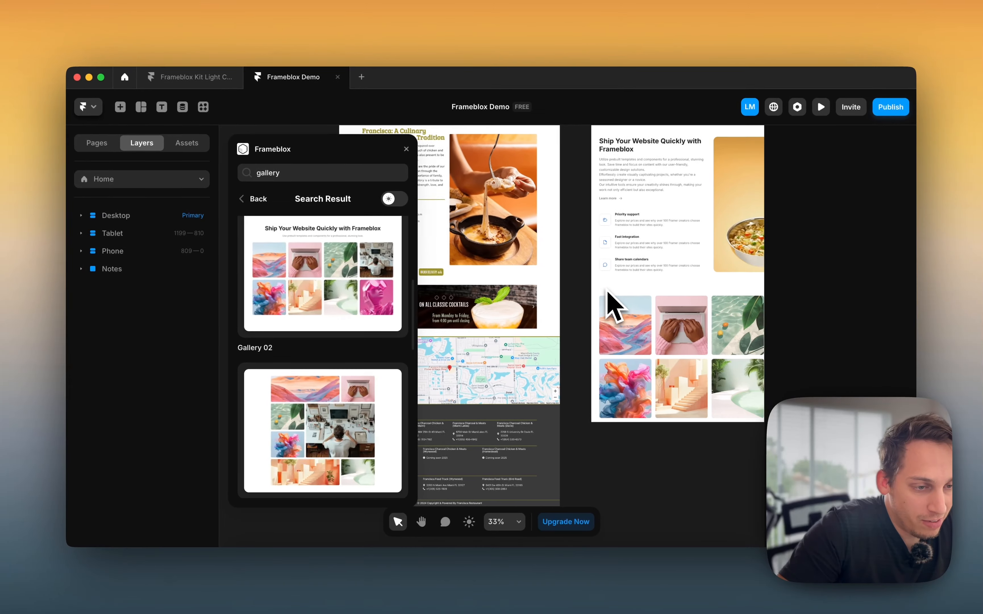
scroll(605, 293, "down", 3)
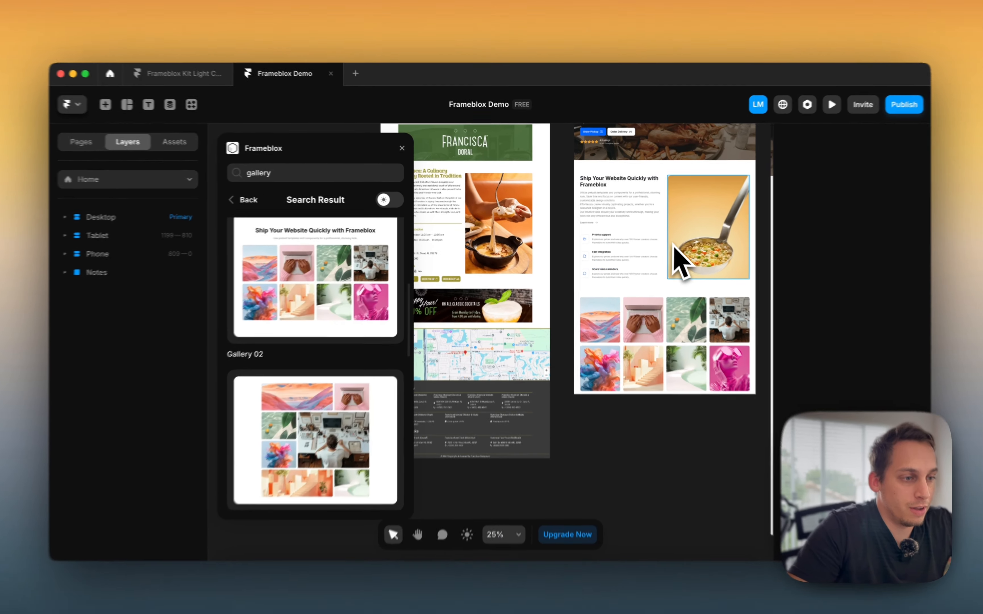
Duplicate the soup image's frame in the Desktop Features section and wrap both frames in a stack
left_click(698, 264)
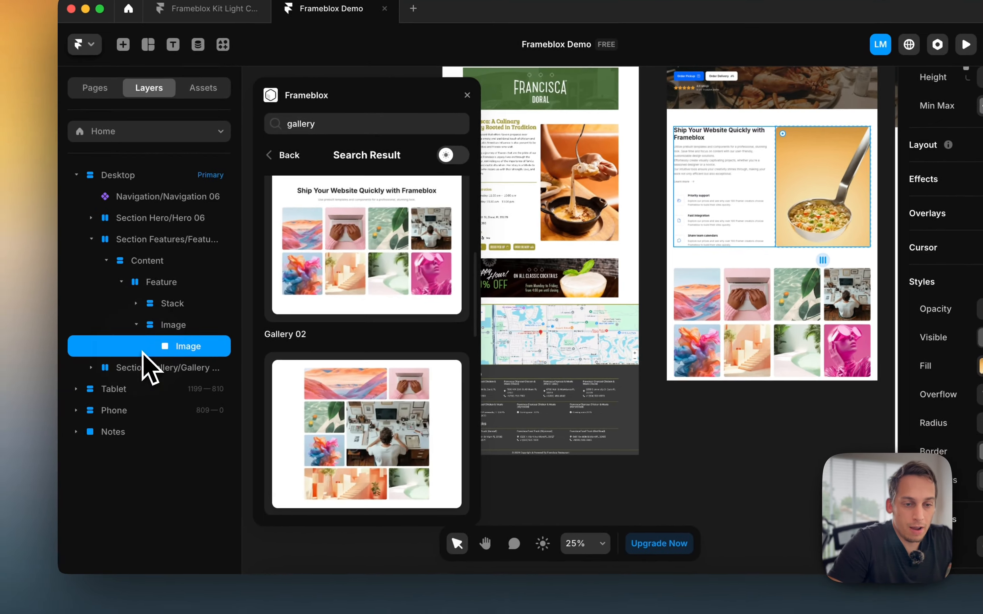
right_click(165, 346)
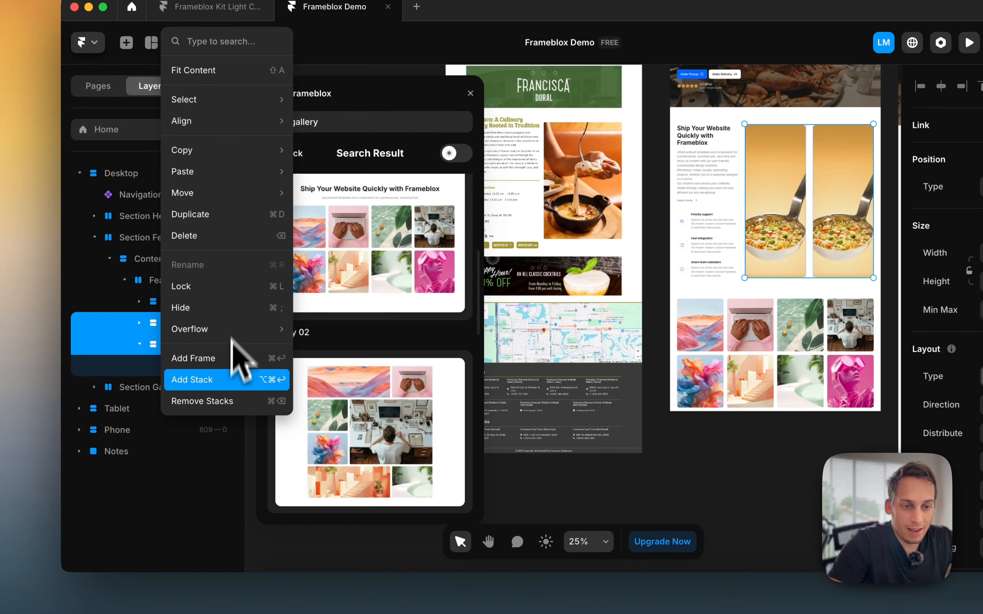
left_click(228, 377)
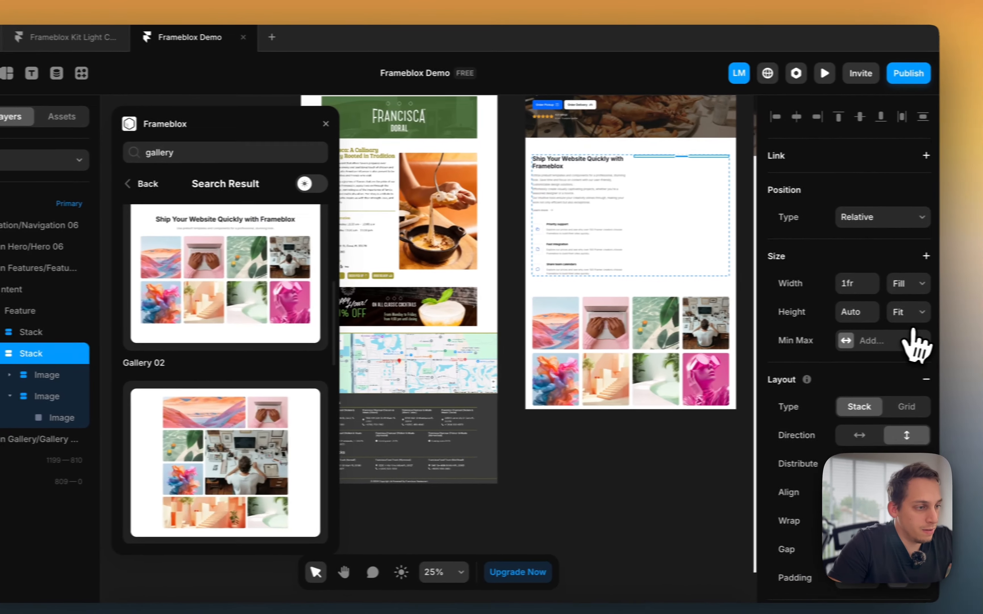
Set the height of the new stack and of both image frames inside it to Fill
left_click(893, 307)
left_click(885, 297)
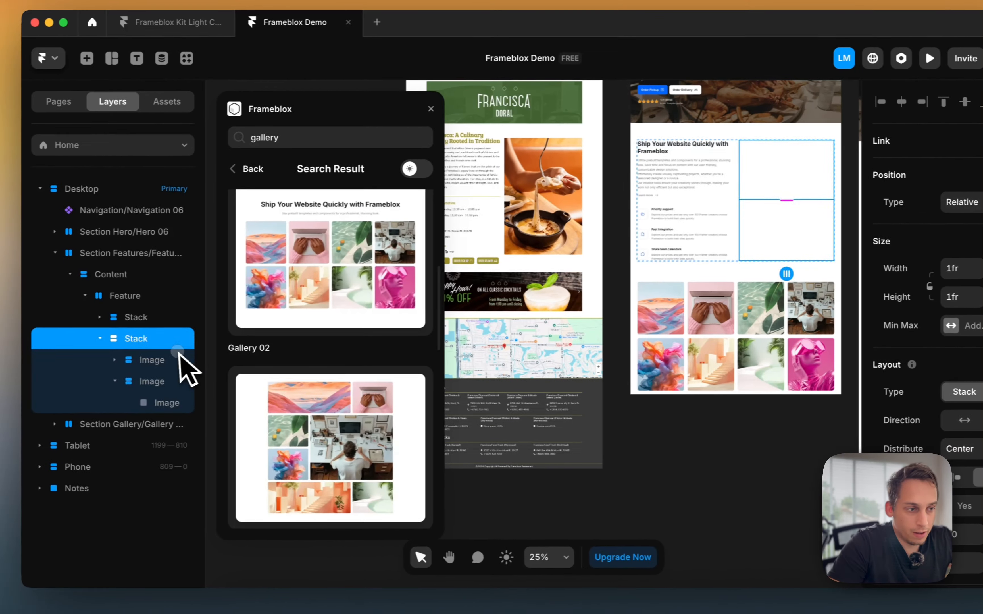
left_click(83, 370)
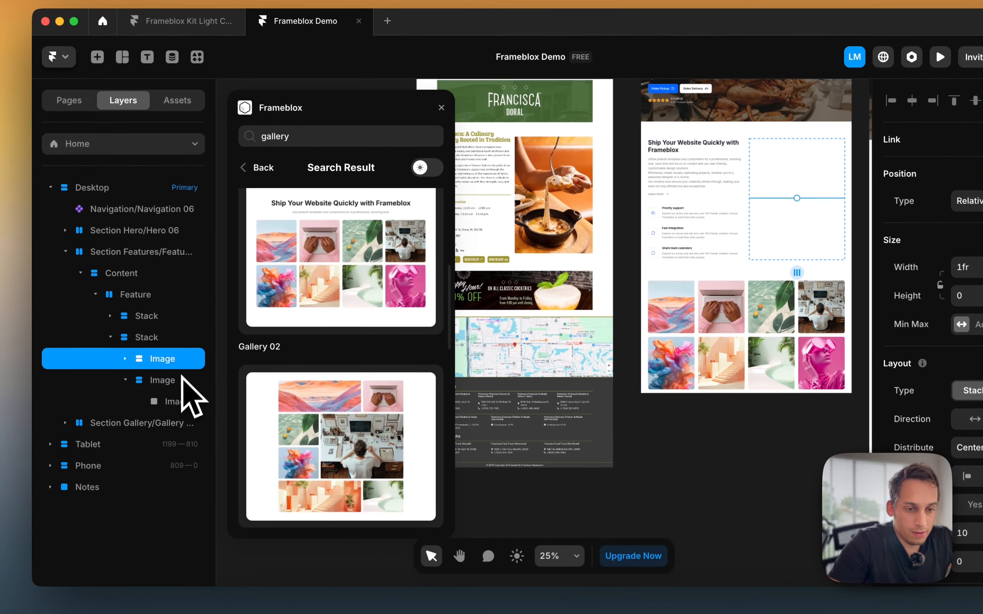
left_click(83, 392, "shift")
left_click(920, 310)
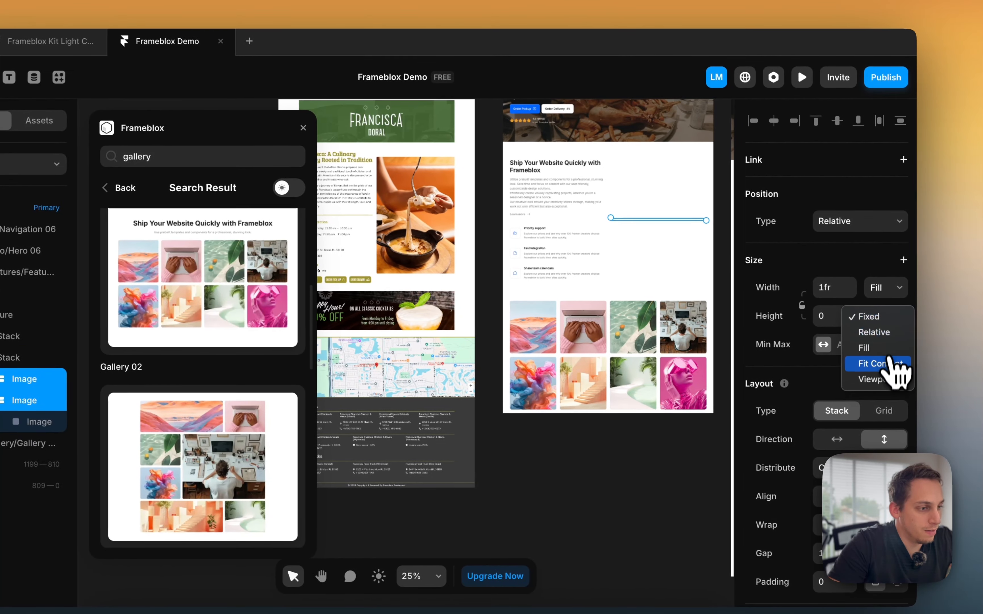
left_click(934, 366)
left_click(893, 317)
left_click(863, 301)
Set the height of the soup image inside each of the two stacked frames to Fill
left_click(171, 338)
left_click(39, 400)
left_click(885, 316)
left_click(863, 348)
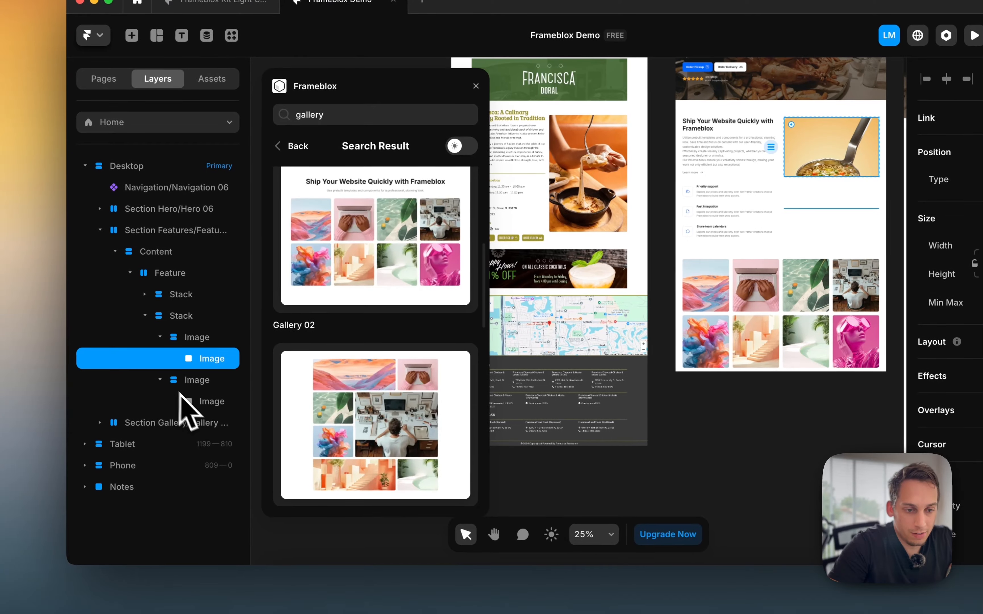
left_click(38, 422)
left_click(900, 310)
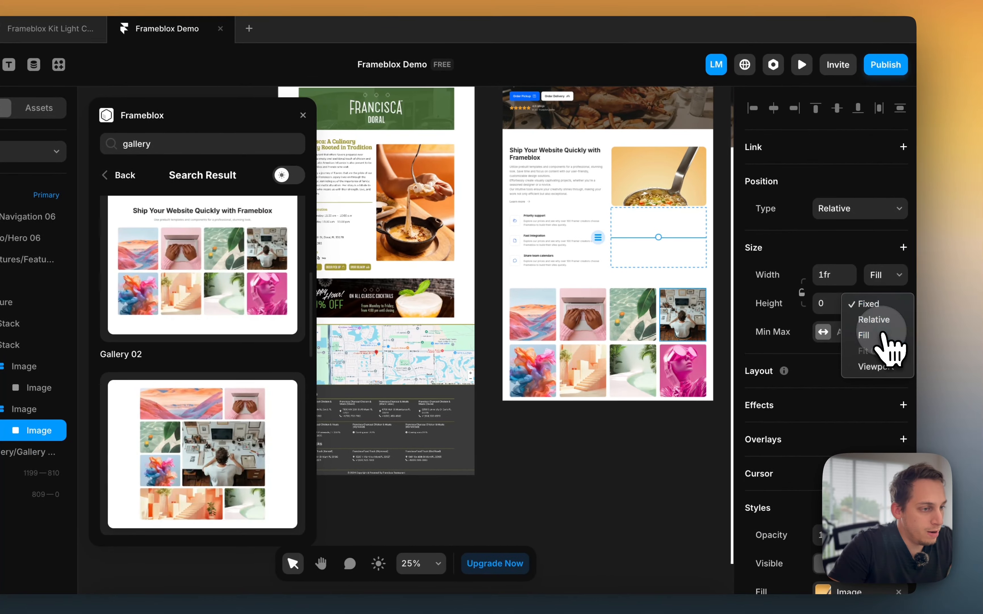
left_click(908, 335)
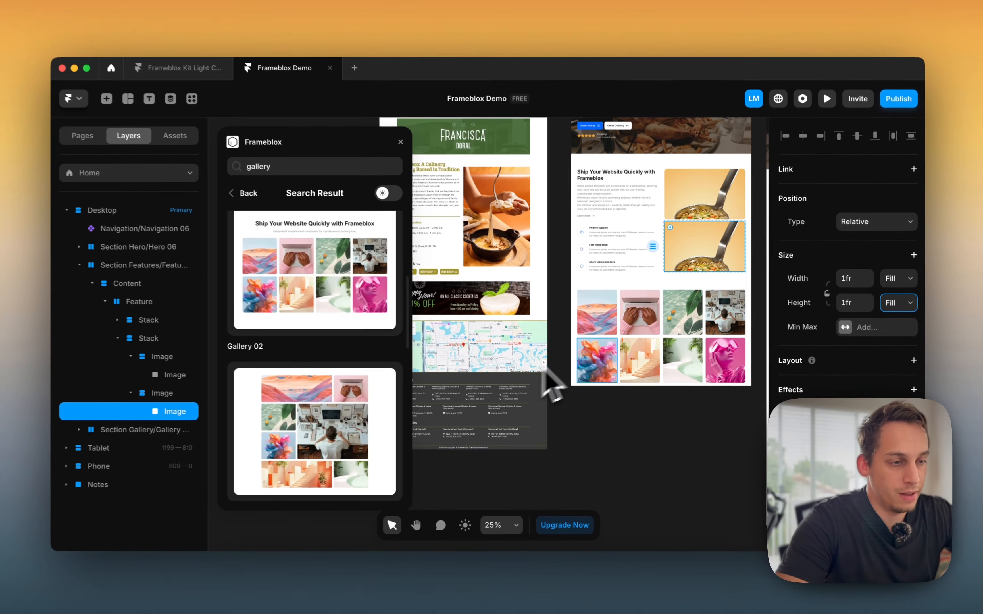
Place a Google Maps component directly inside the lower image frame and delete the soup image from that frame
scroll(652, 229, "up", 3)
left_click_drag(142, 243, 677, 255)
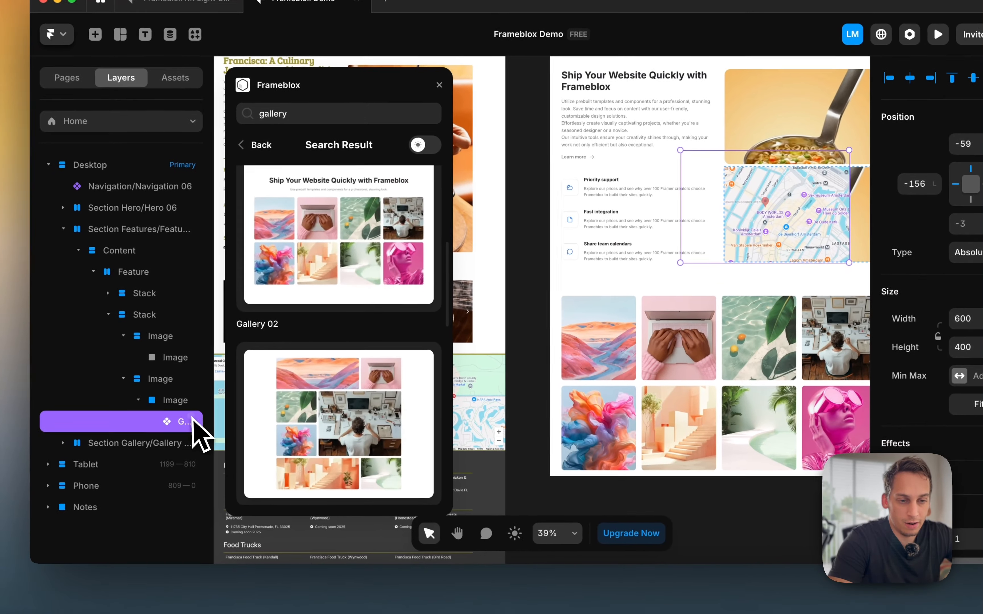
left_click_drag(192, 418, 175, 390)
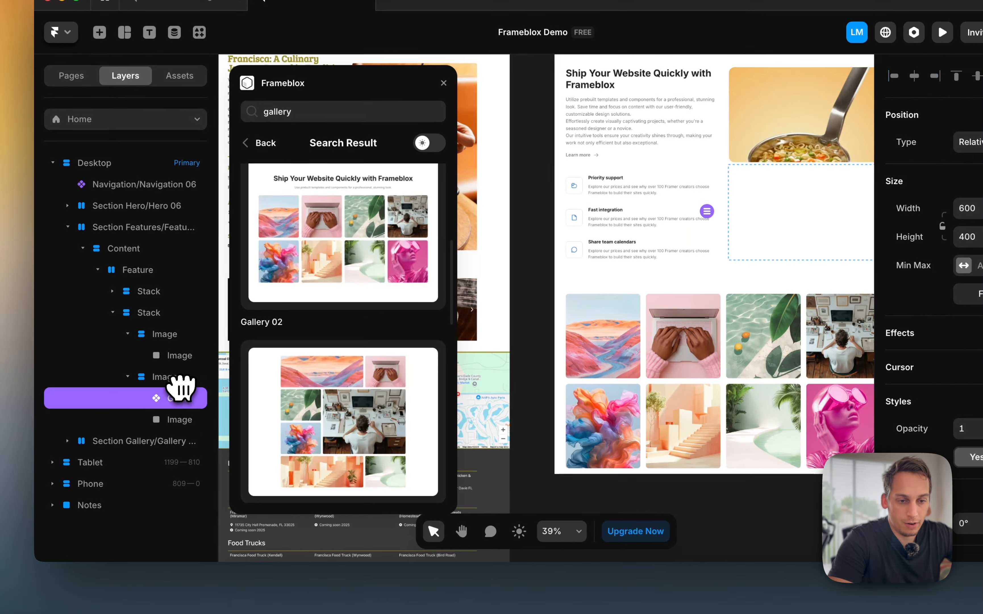
left_click(180, 423)
key("BackSpace")
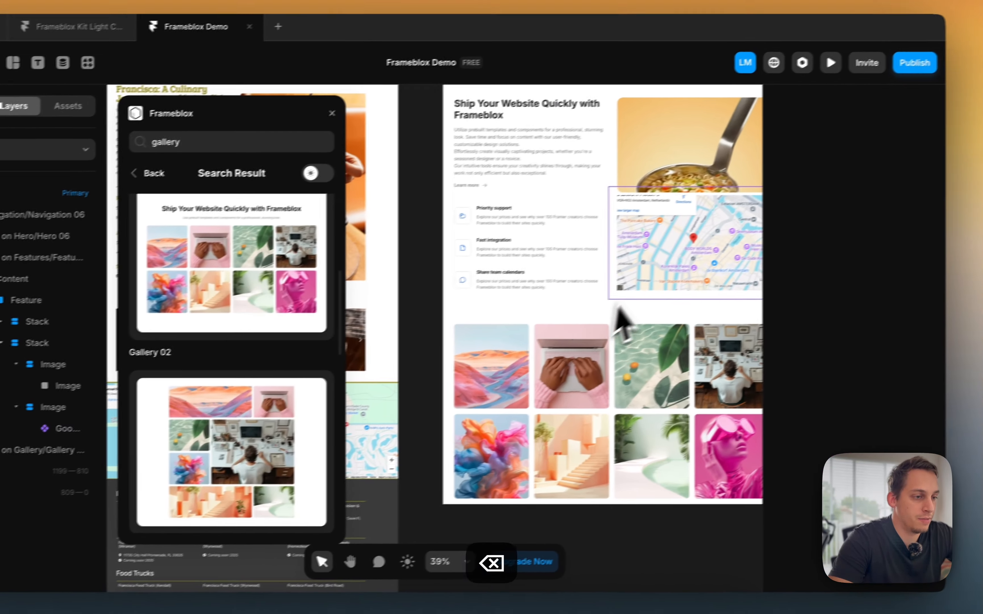
Set the map component's width and height to Fill so it occupies the whole lower frame
left_click(791, 243)
left_click(885, 246)
left_click(876, 281)
left_click(885, 275)
left_click(876, 310)
scroll(588, 345, "down", 3)
Collapse both image frames in the layer tree and inspect the stacked soup image and map up close
left_click(574, 195)
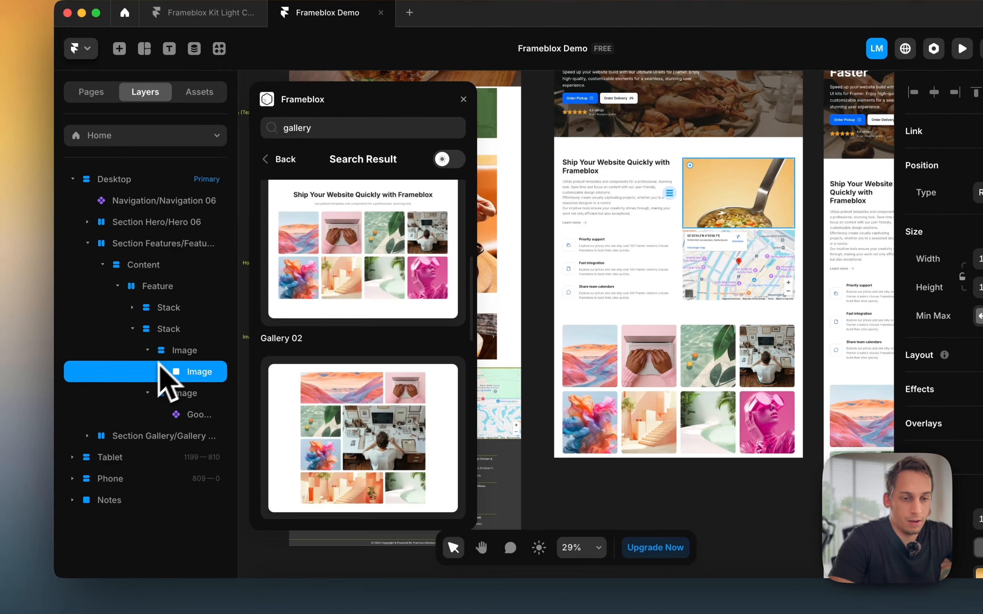
left_click(120, 356)
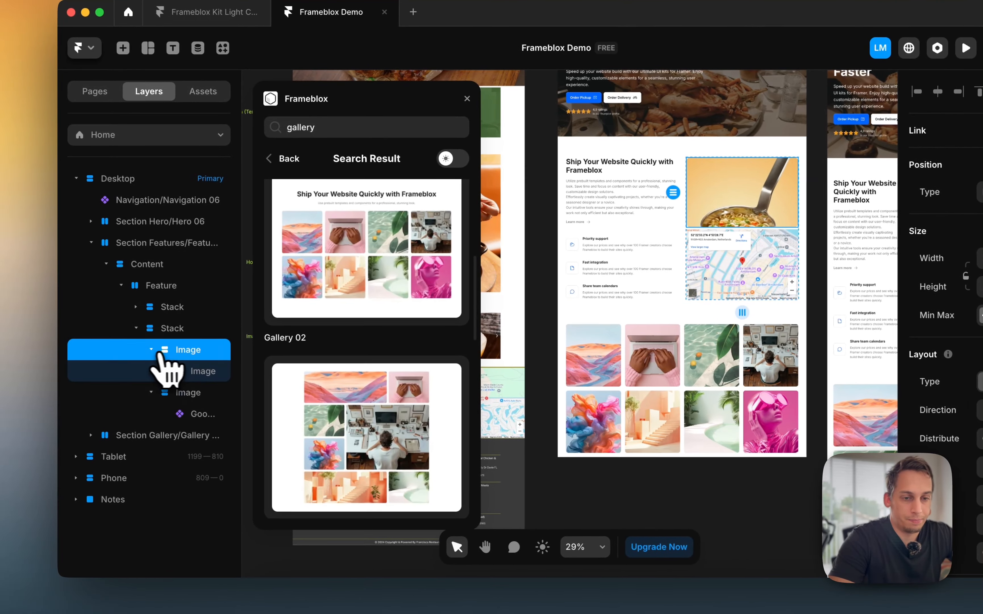
left_click(110, 356)
left_click(111, 378)
scroll(690, 252, "up", 5)
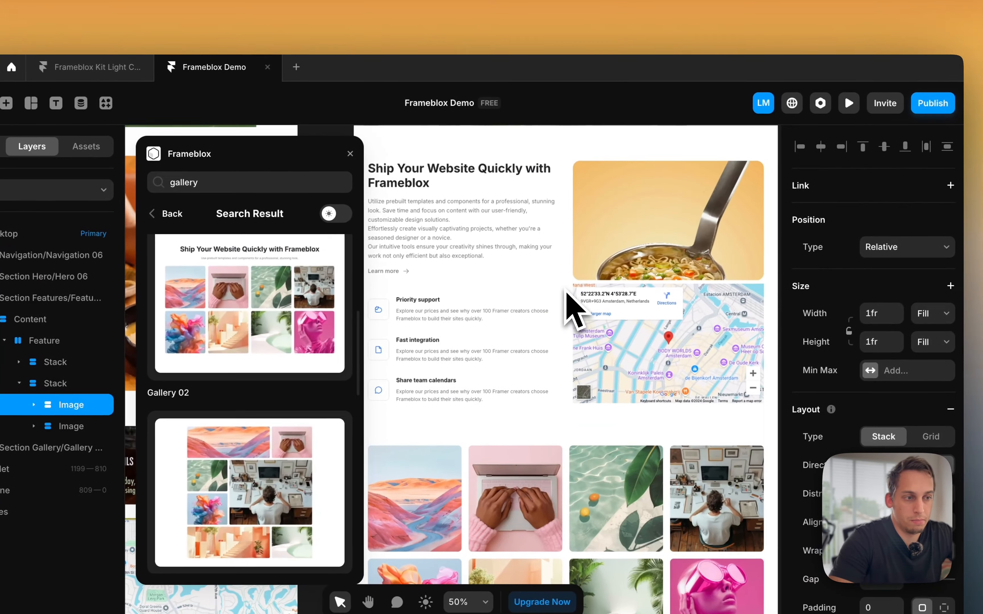
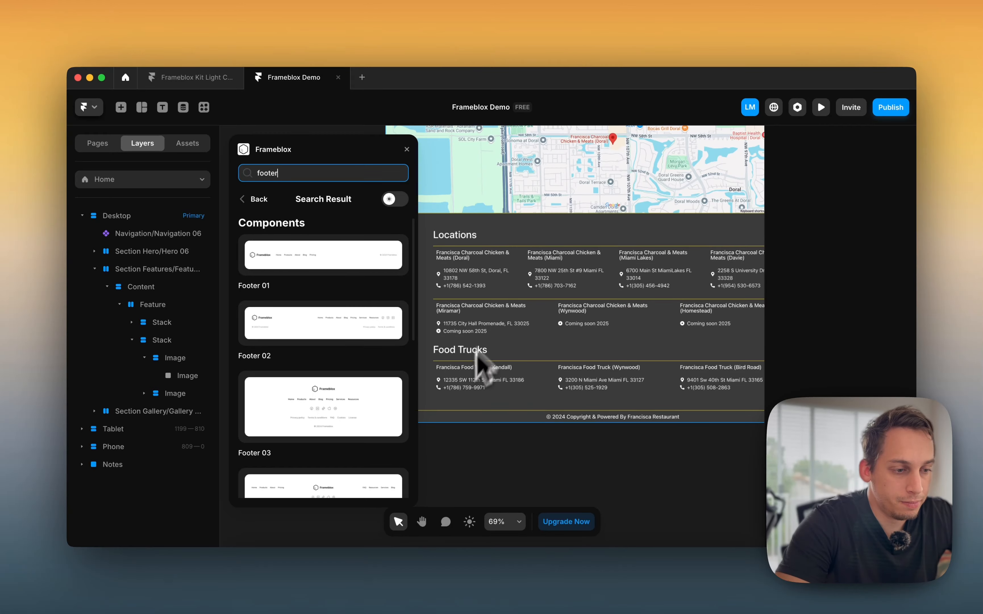
Compare the Frameblox footer variants with the reference footer and the lower part of the rebuilt Desktop layout
scroll(497, 372, "down", 5)
scroll(325, 402, "down", 2)
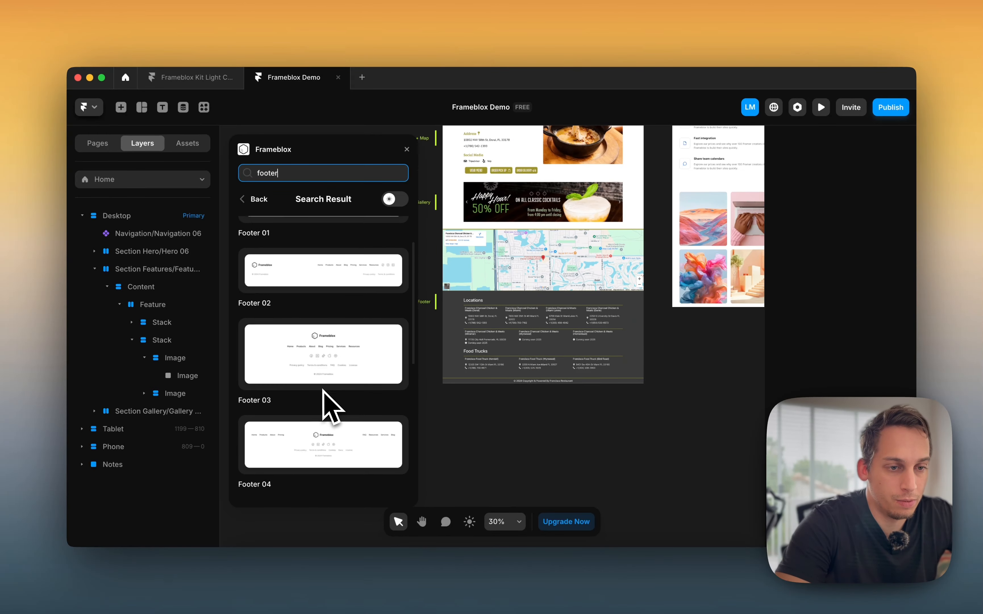
scroll(329, 405, "up", 2)
scroll(698, 256, "right", 4)
scroll(698, 256, "up", 3)
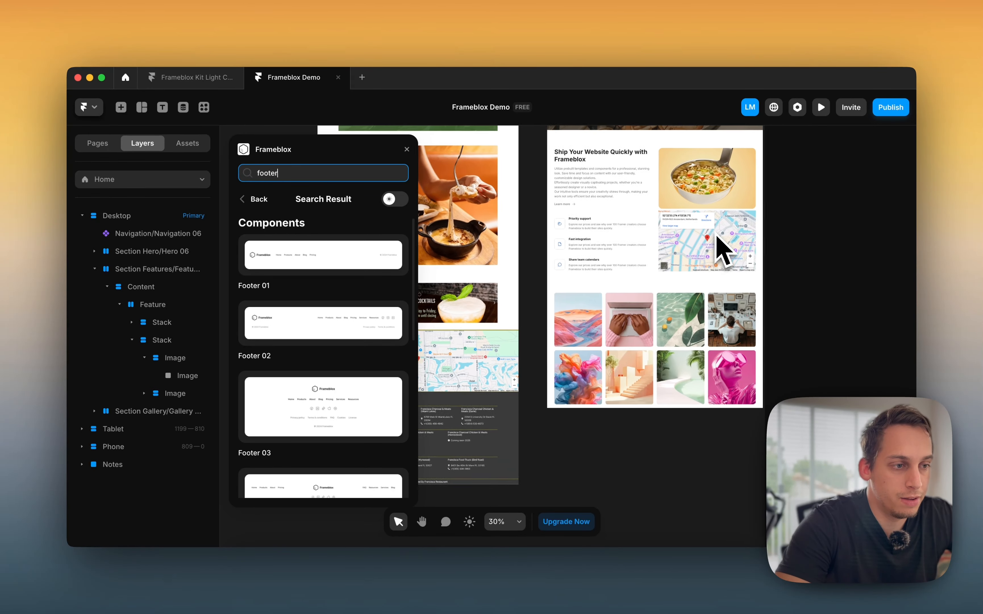
scroll(558, 336, "left", 4)
scroll(557, 337, "down", 2)
scroll(557, 336, "down", 2)
scroll(557, 337, "left", 1)
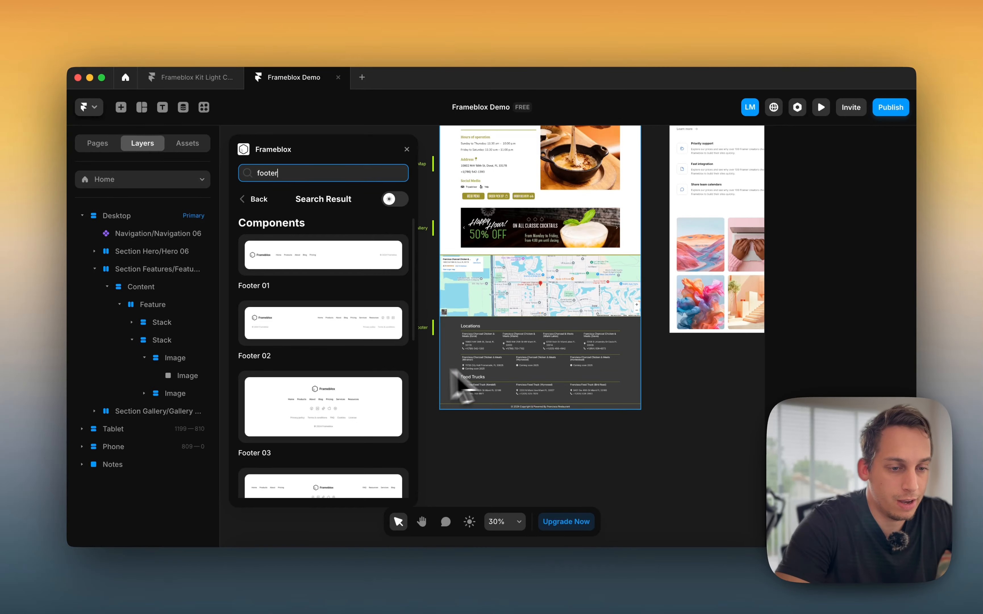
scroll(597, 317, "right", 5)
scroll(596, 318, "up", 2)
scroll(597, 318, "left", 2)
scroll(597, 318, "down", 2)
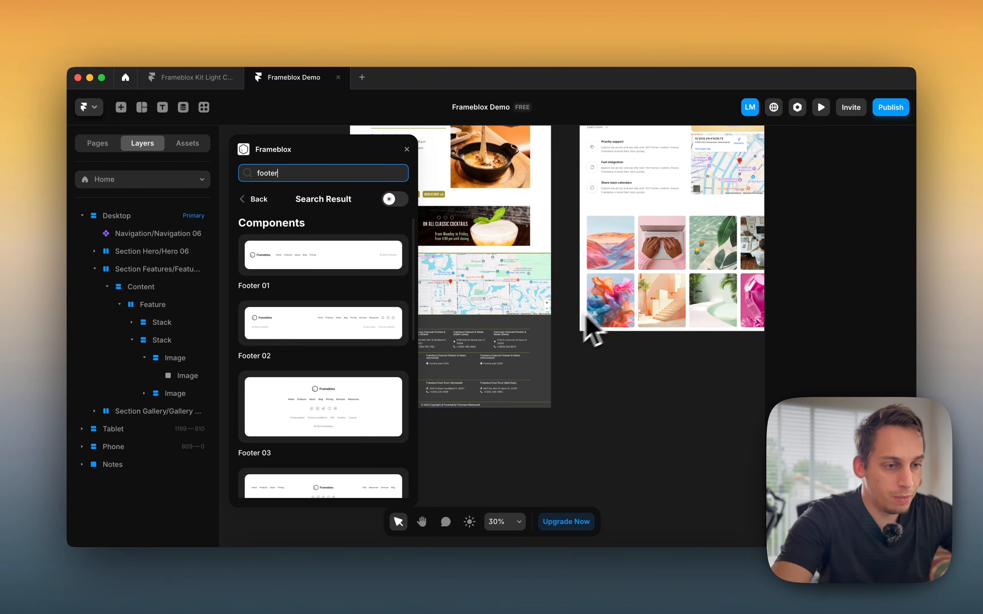
scroll(451, 370, "up", 5)
scroll(450, 384, "down", 5)
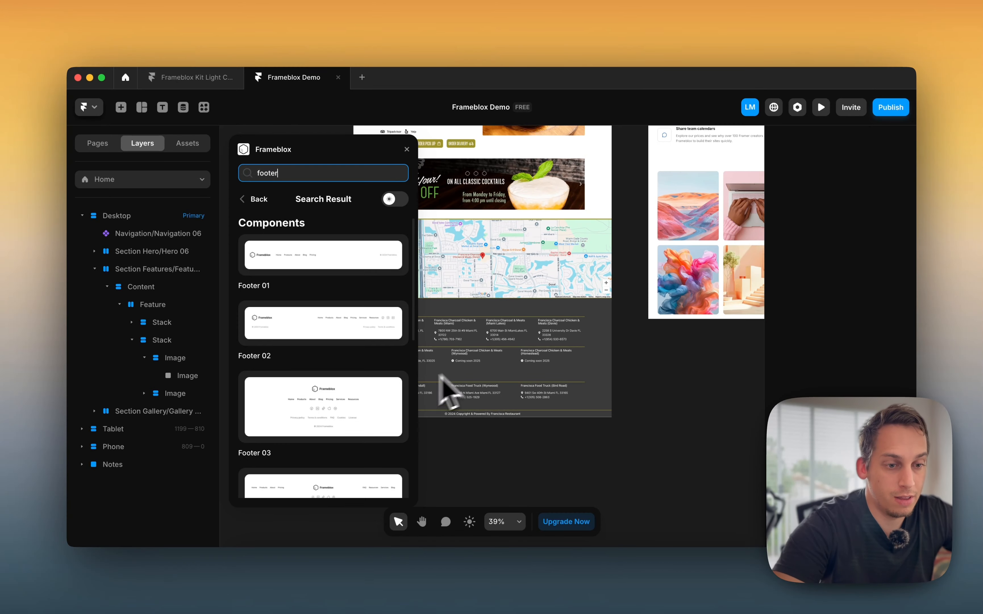
Insert the Footer 02 component below the Gallery section in the Desktop layout
scroll(351, 406, "down", 2)
scroll(345, 392, "up", 2)
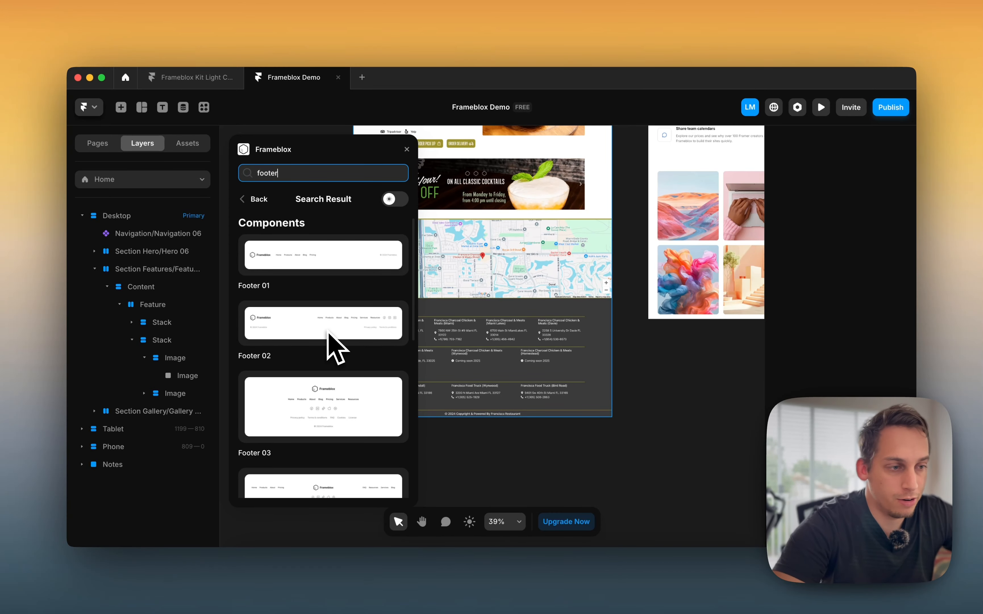
scroll(662, 340, "down", 3)
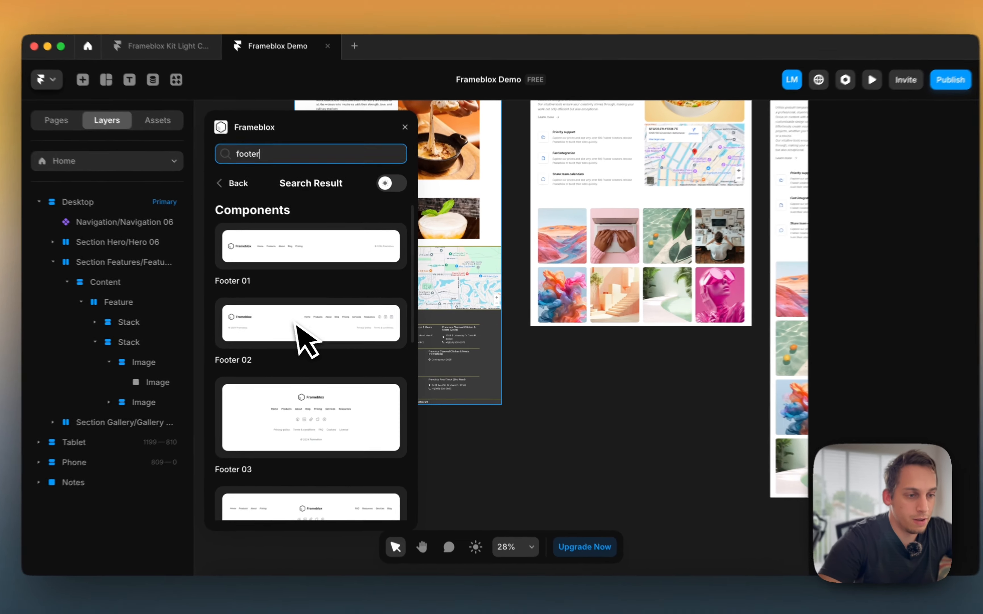
left_click_drag(313, 328, 650, 328)
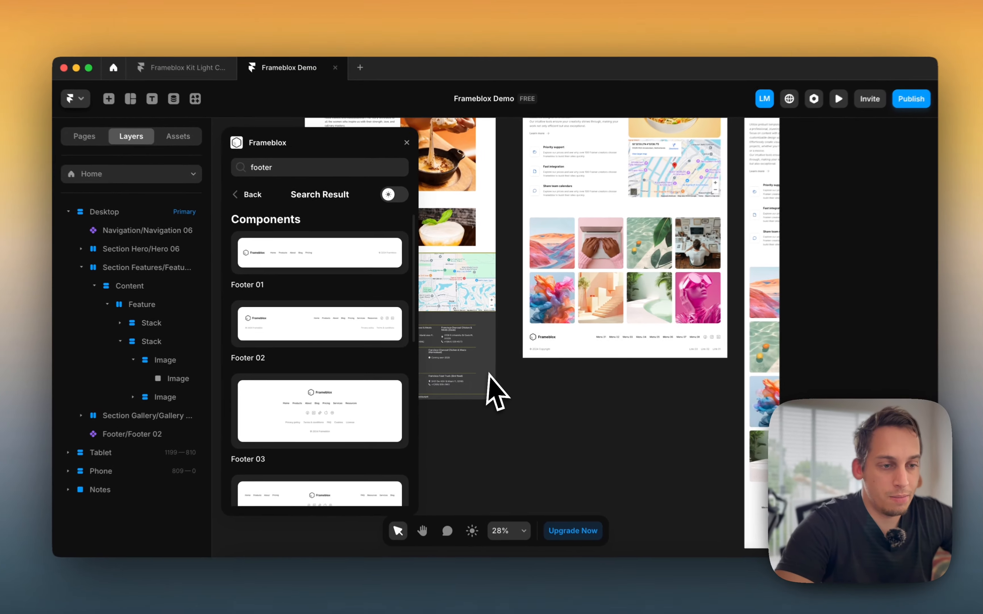
Examine the Locations and Food Trucks blocks of the reference footer and compare them with the rebuilt page
scroll(527, 378, "up", 5)
scroll(528, 342, "left", 2)
scroll(529, 342, "down", 1)
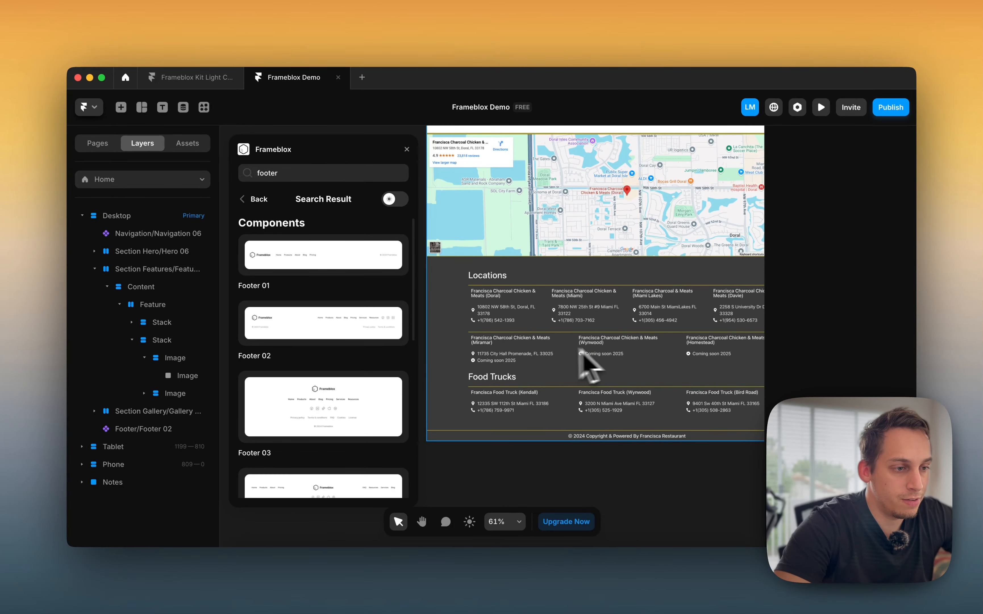
scroll(669, 350, "down", 2)
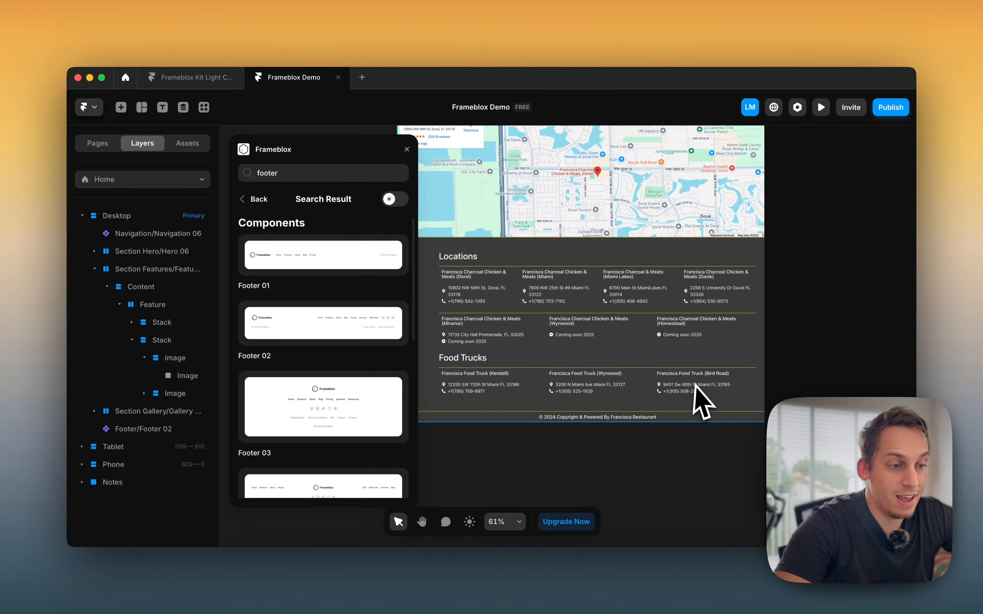
scroll(690, 384, "right", 6)
scroll(681, 381, "down", 1)
scroll(685, 396, "down", 3)
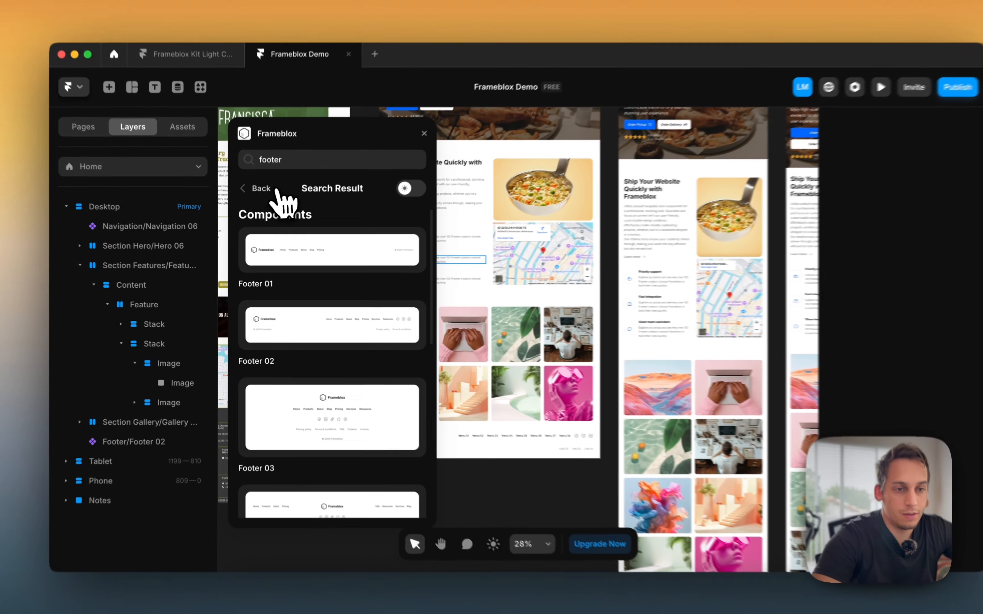
Leave the footer search results and open the Features category of the Frameblox section library
left_click(285, 199)
left_click(330, 237)
scroll(526, 247, "left", 4)
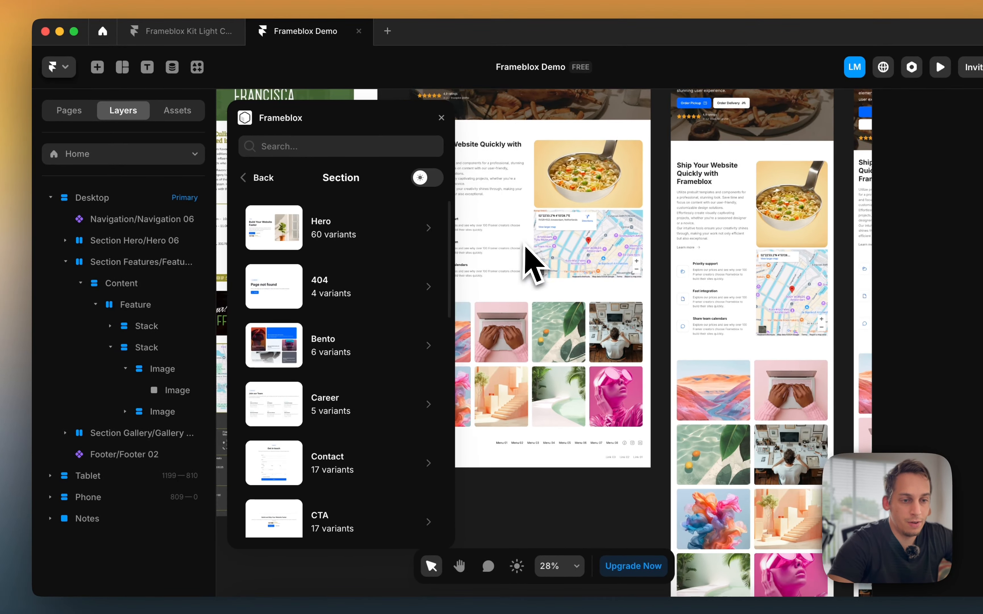
scroll(526, 248, "down", 2)
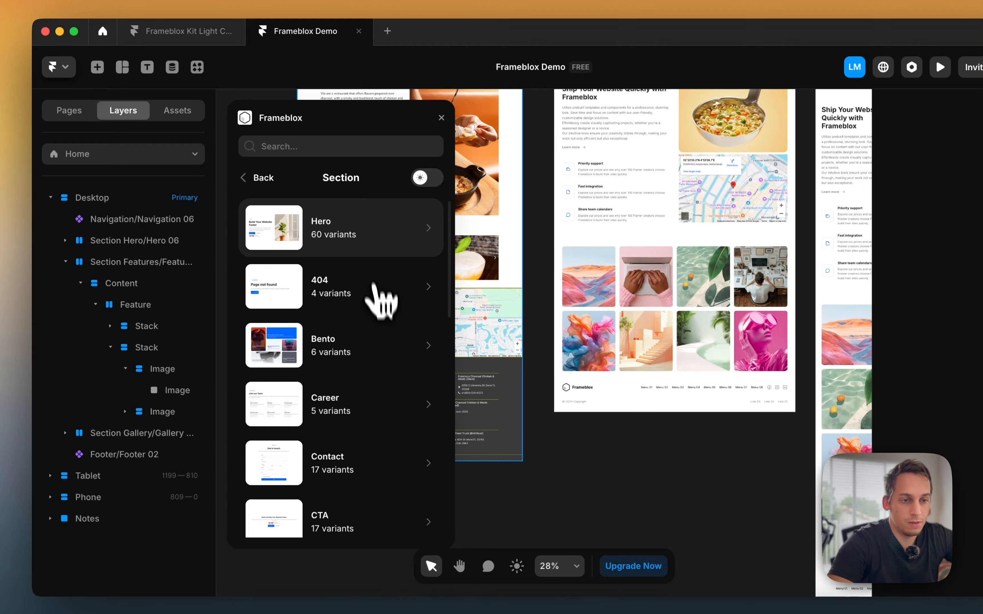
scroll(353, 321, "down", 5)
left_click(368, 350)
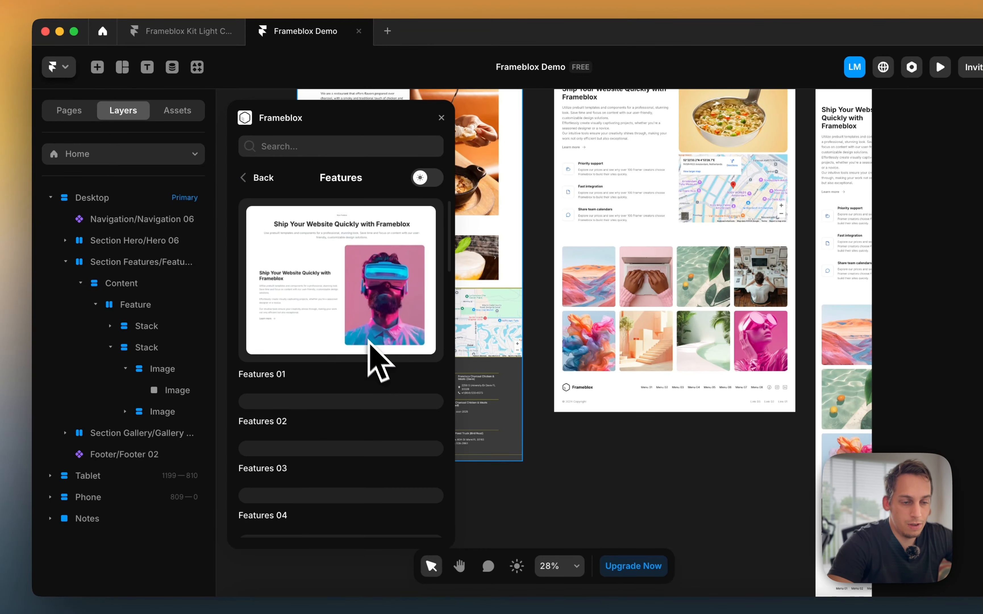
Insert the Features 12 section with four image cards between the features and gallery sections of the Desktop layout
scroll(393, 417, "down", 5)
scroll(406, 474, "down", 10)
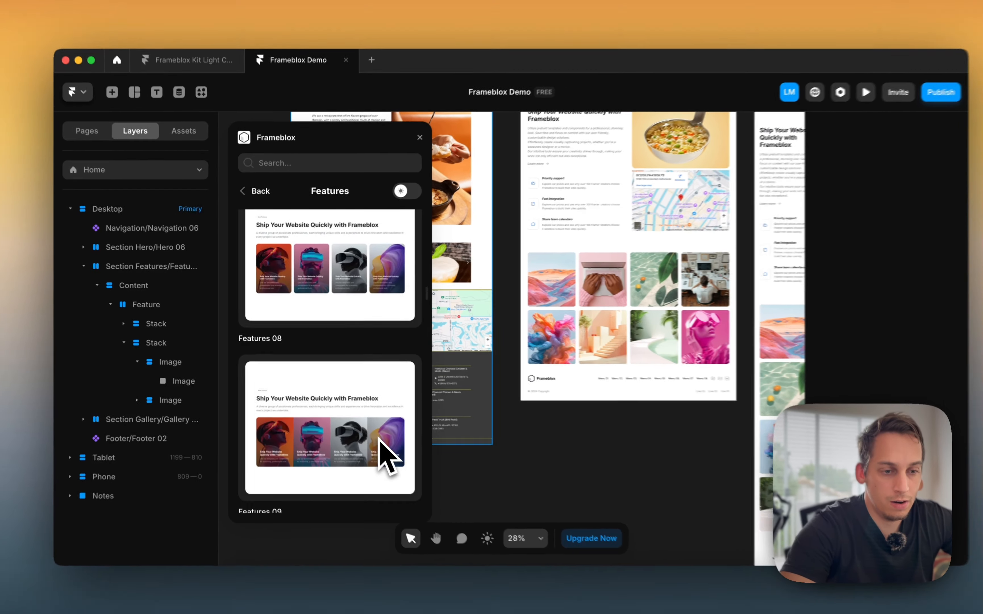
scroll(380, 440, "down", 6)
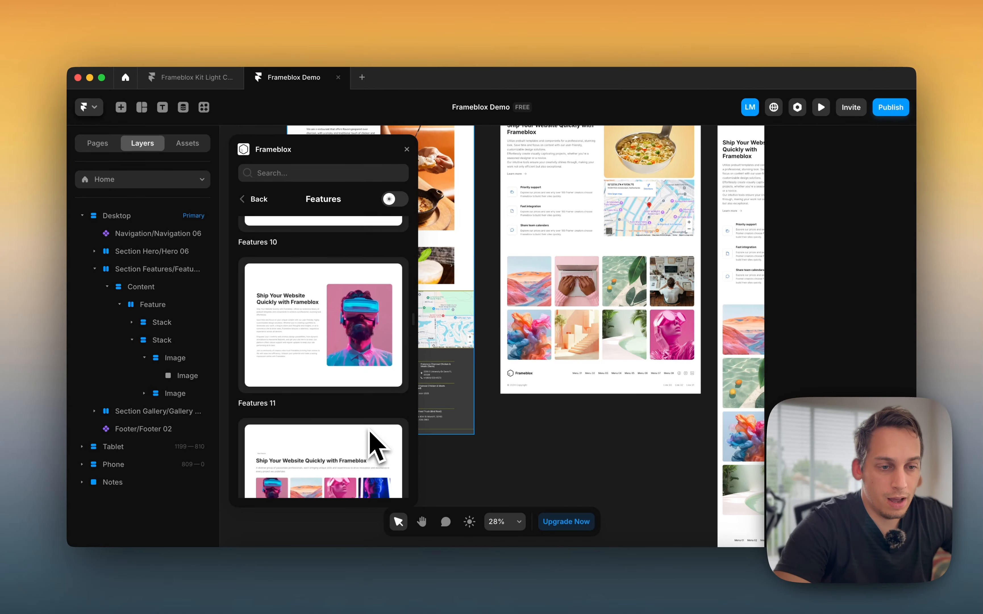
scroll(367, 401, "down", 5)
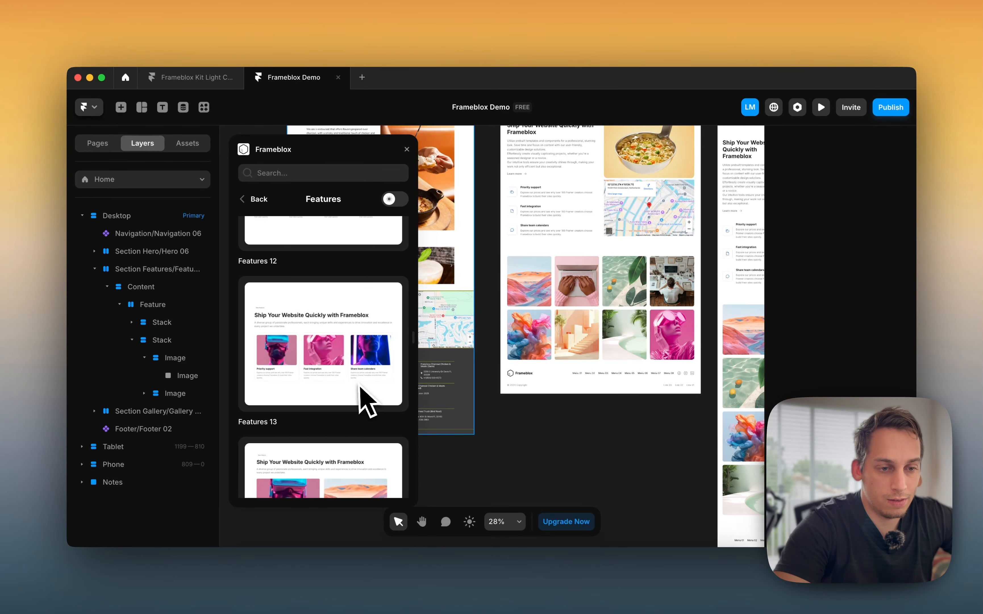
scroll(359, 387, "down", 3)
scroll(361, 394, "up", 7)
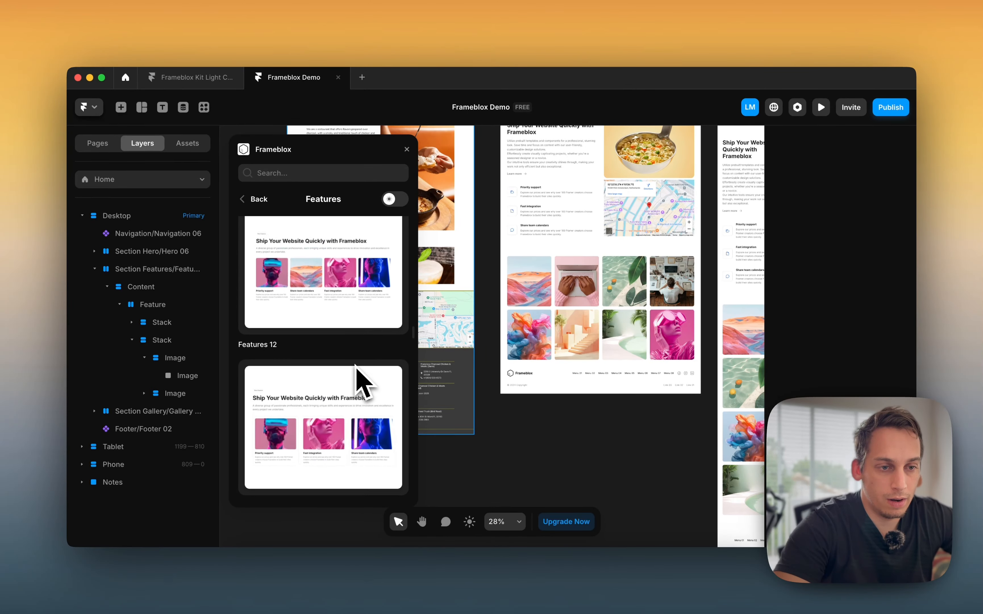
left_click_drag(336, 319, 671, 254)
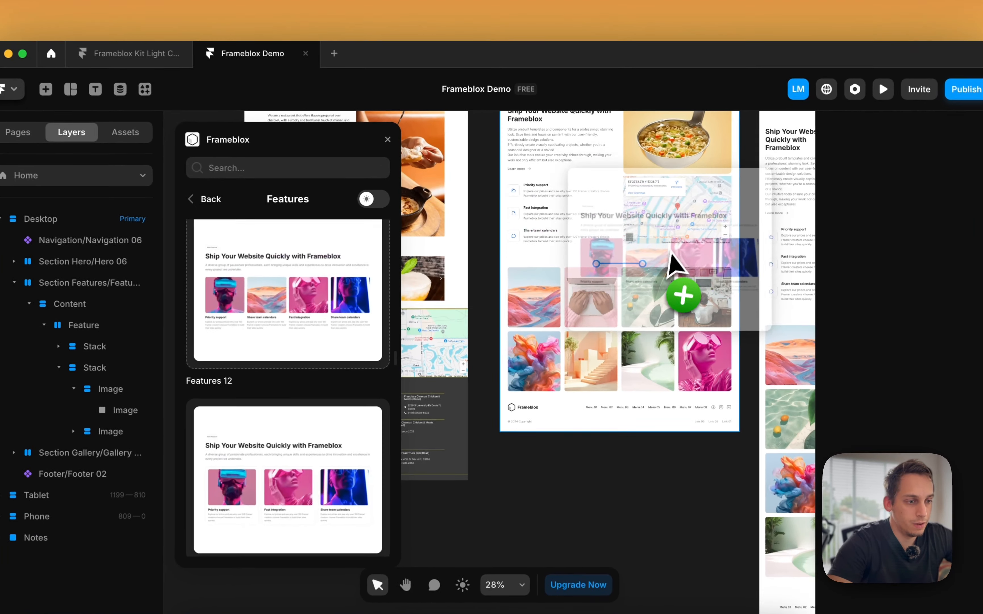
scroll(671, 253, "up", 3)
Duplicate the first card in the new section and set the Wrap grid to 5 columns
left_click(191, 372)
key("super+d")
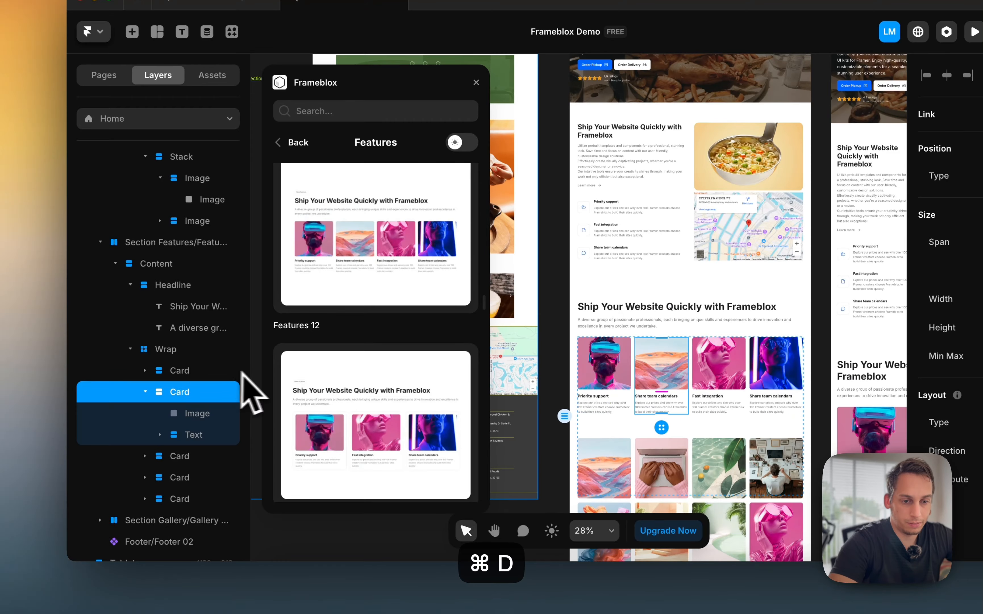
left_click(146, 391)
left_click(160, 350)
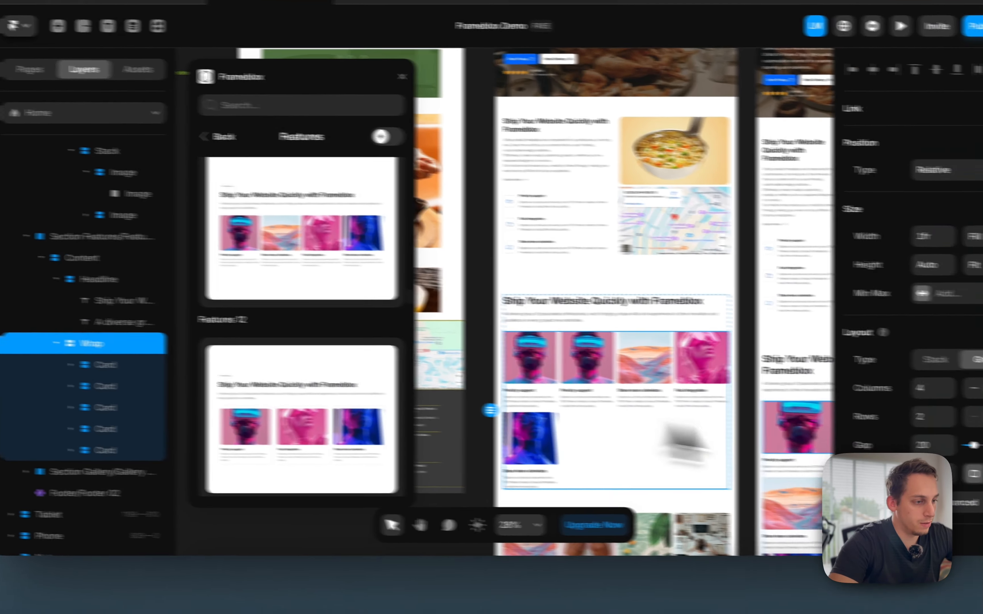
left_click(909, 396)
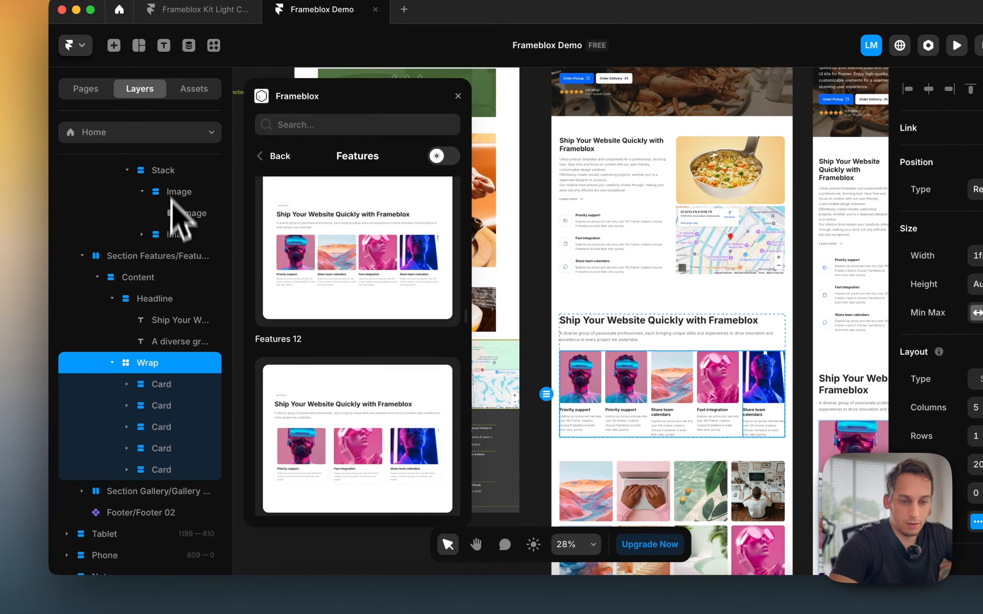
Duplicate all five cards of the Wrap grid to create a second row of cards
left_click(179, 384)
left_click(162, 469, "shift")
key("super+d")
left_click(536, 297)
scroll(605, 296, "up", 3)
scroll(605, 297, "down", 3)
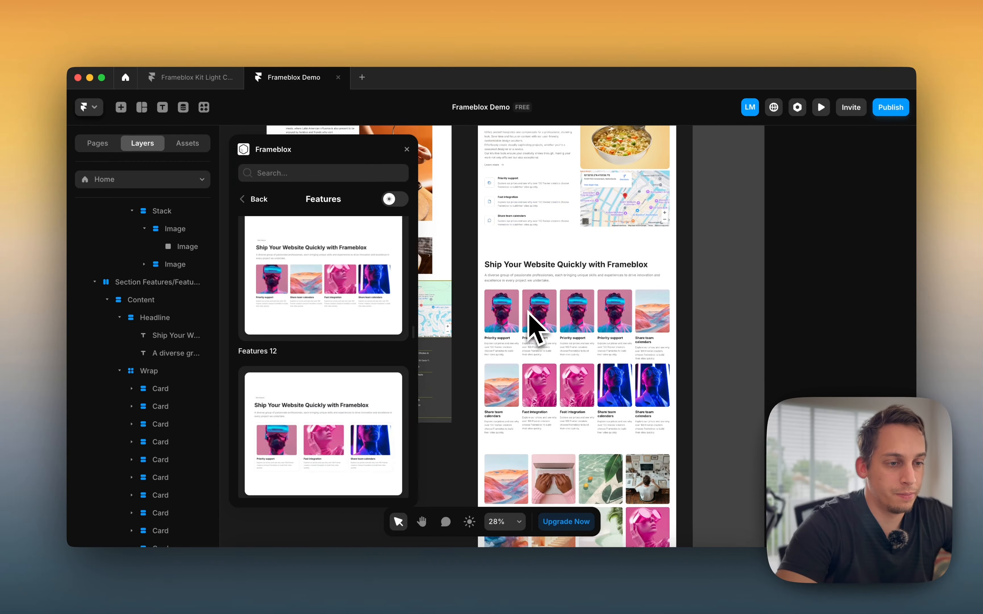
Delete the first five cards from the Wrap grid
scroll(626, 292, "left", 3)
scroll(686, 278, "right", 3)
left_click(584, 324)
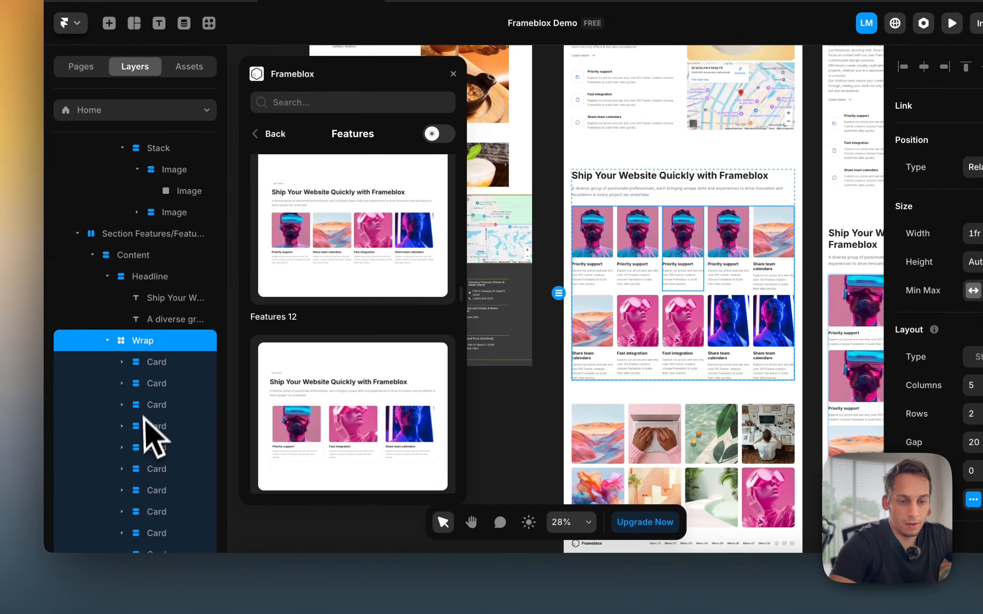
left_click(8, 380)
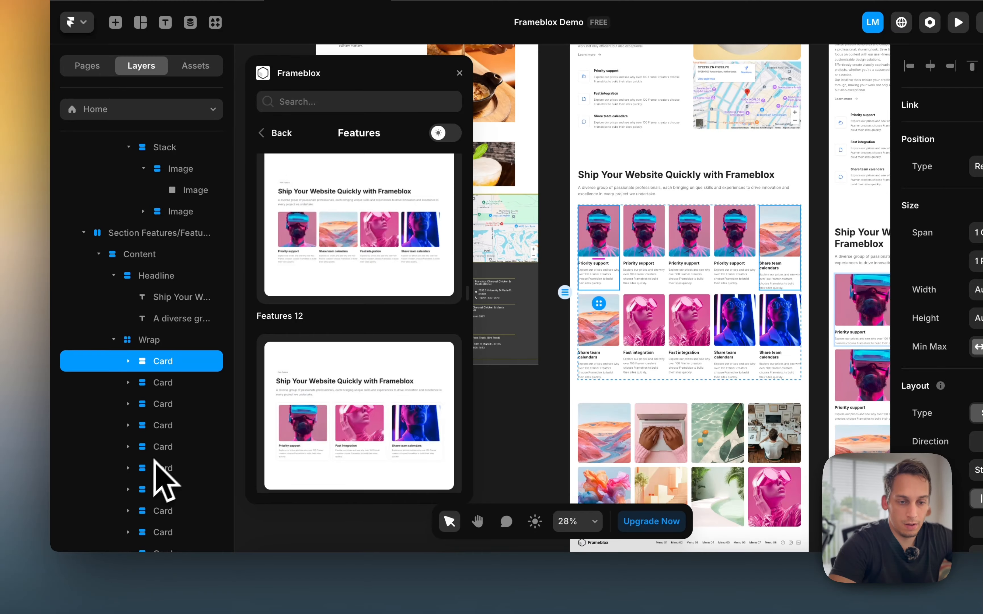
left_click(159, 449, "shift")
key("BackSpace")
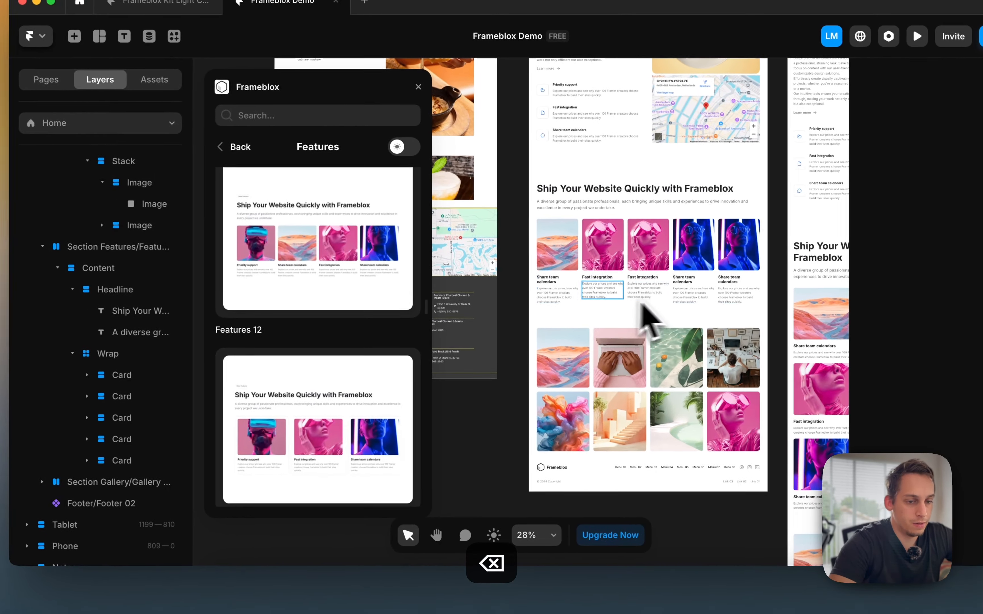
Duplicate the last card twice and set the Wrap grid to 4 columns
scroll(546, 346, "left", 2)
scroll(545, 346, "right", 1)
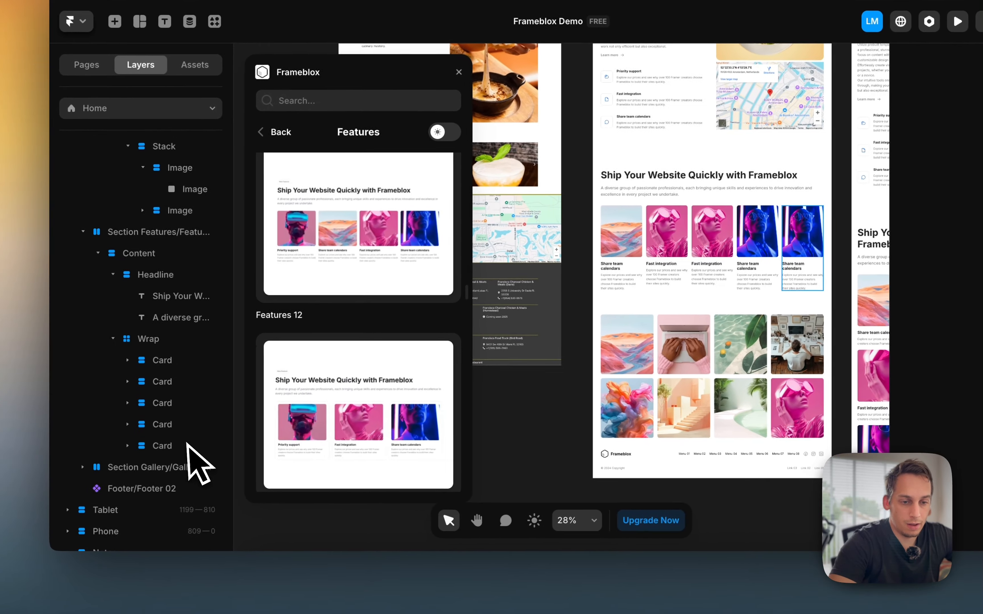
left_click(187, 444)
key("super+d")
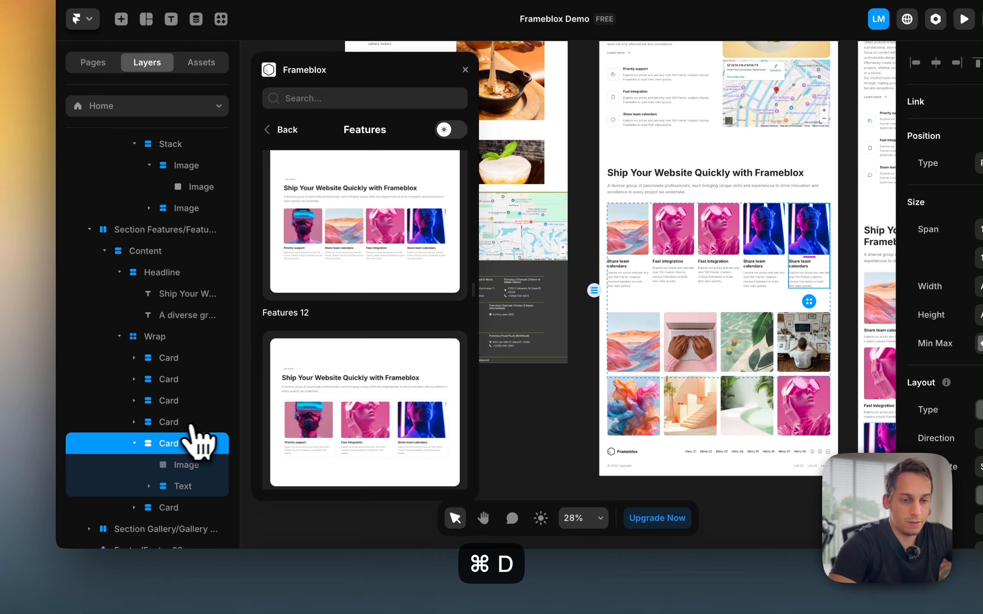
key("super+d")
left_click(764, 305)
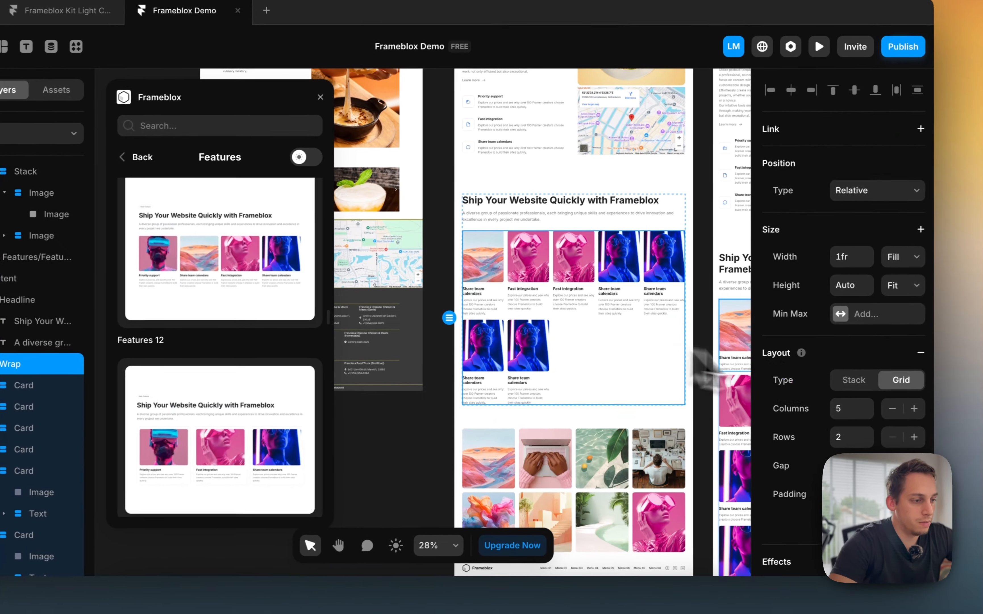
left_click(892, 408)
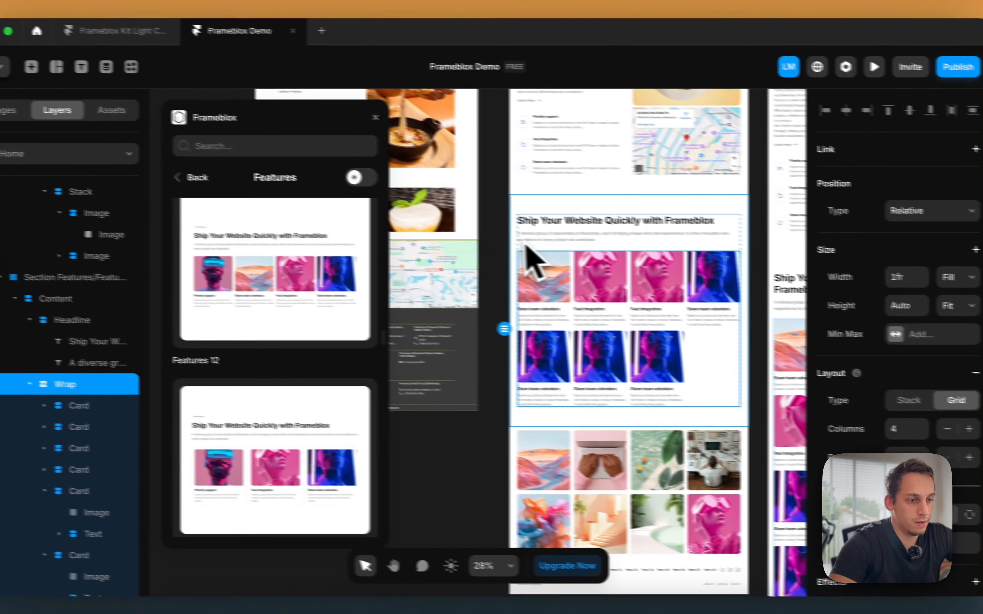
Copy the upper features section's heading to just above the card grid and change its text to "Locations"
scroll(524, 243, "up", 3)
scroll(576, 242, "up", 5)
scroll(576, 242, "down", 1)
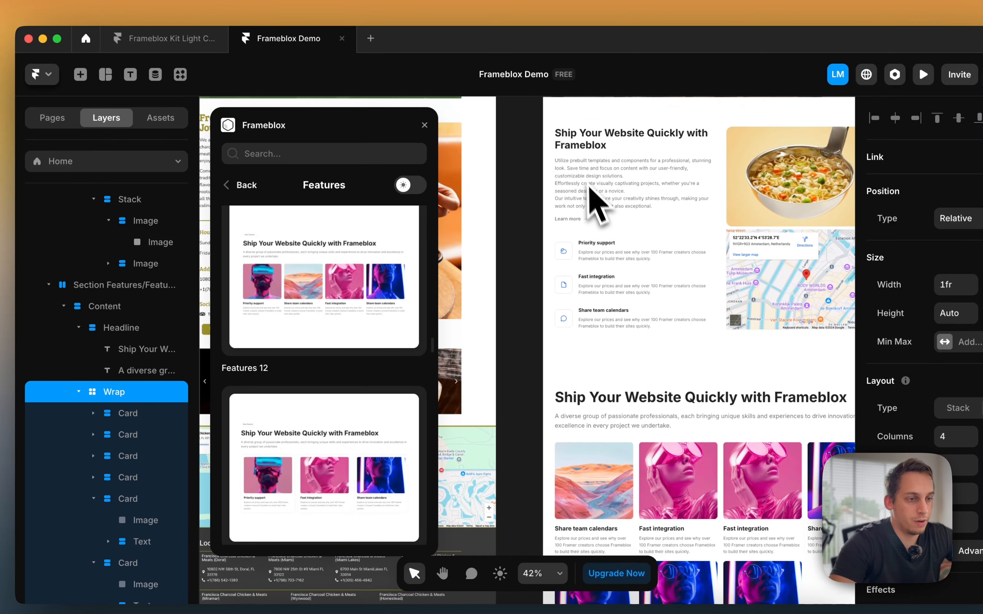
left_click(586, 142)
left_click_drag(596, 149, 600, 457)
scroll(608, 446, "down", 5)
double_click(576, 346)
type("Locations")
Wrap the Locations heading in a left-aligned stack and group it with the card grid in a parent stack
key("alt+super+Return")
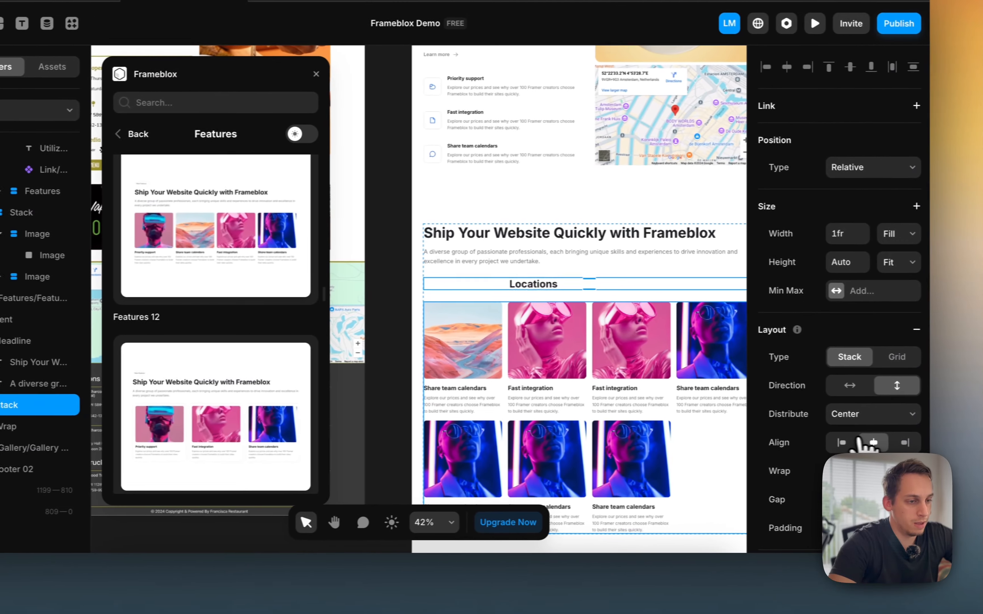
left_click(950, 493)
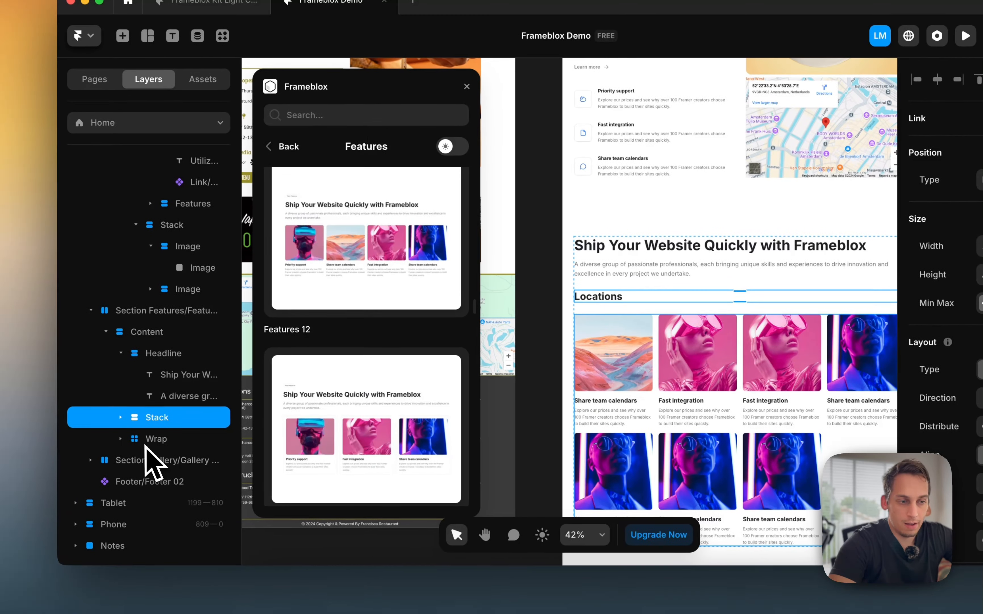
left_click(122, 436, "shift")
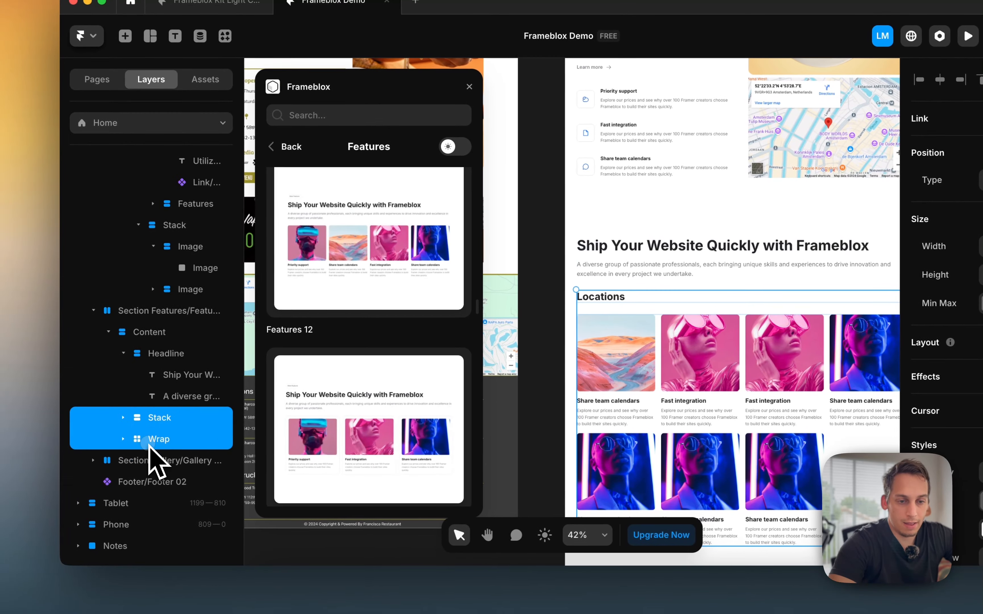
right_click(122, 436)
left_click(152, 401)
left_click(123, 417)
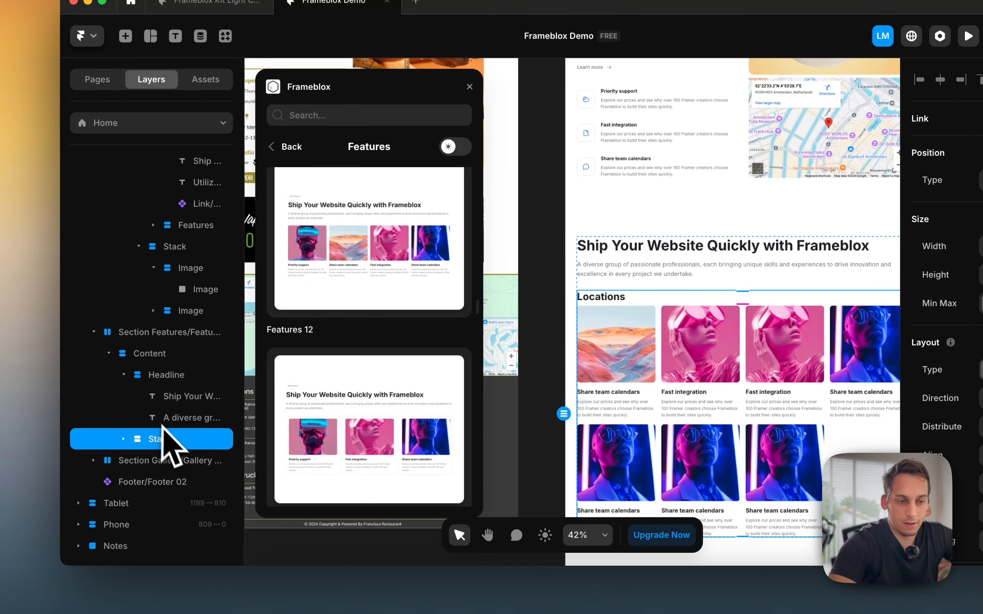
Rename the stack holding the heading and cards to "Location" and duplicate it
double_click(165, 439)
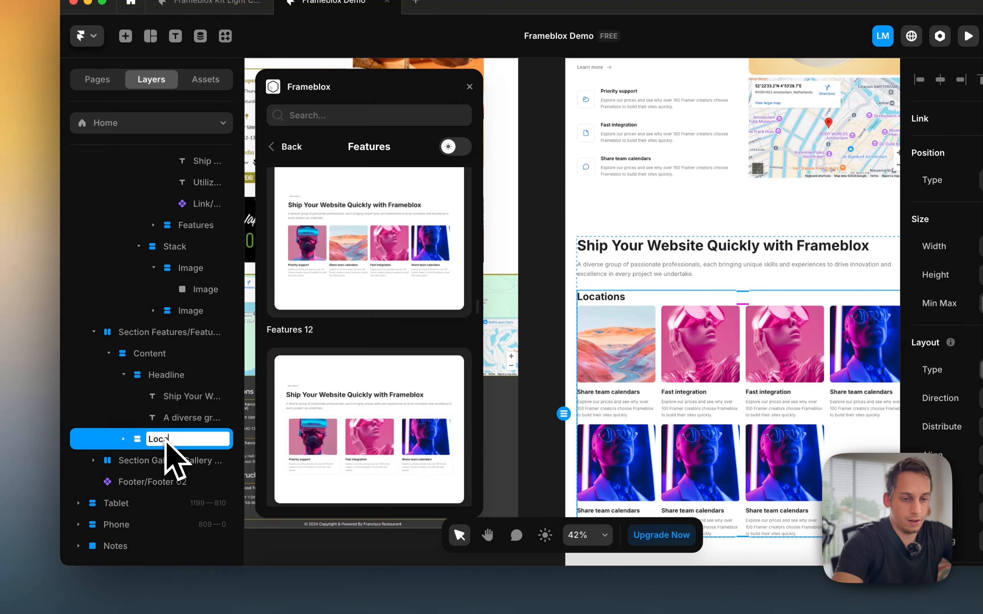
type("Location")
key("Return")
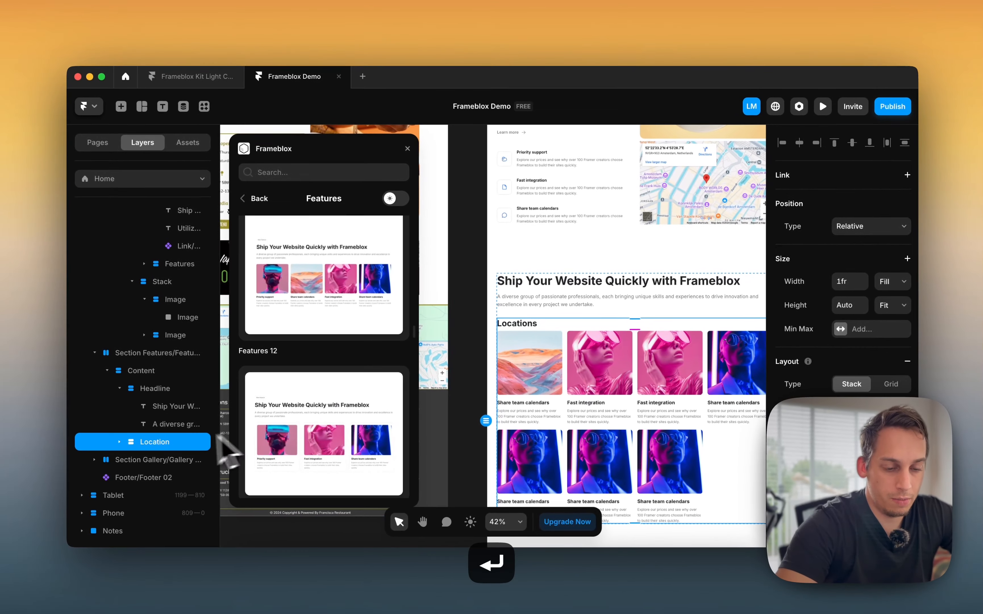
key("super+d")
scroll(502, 361, "down", 3)
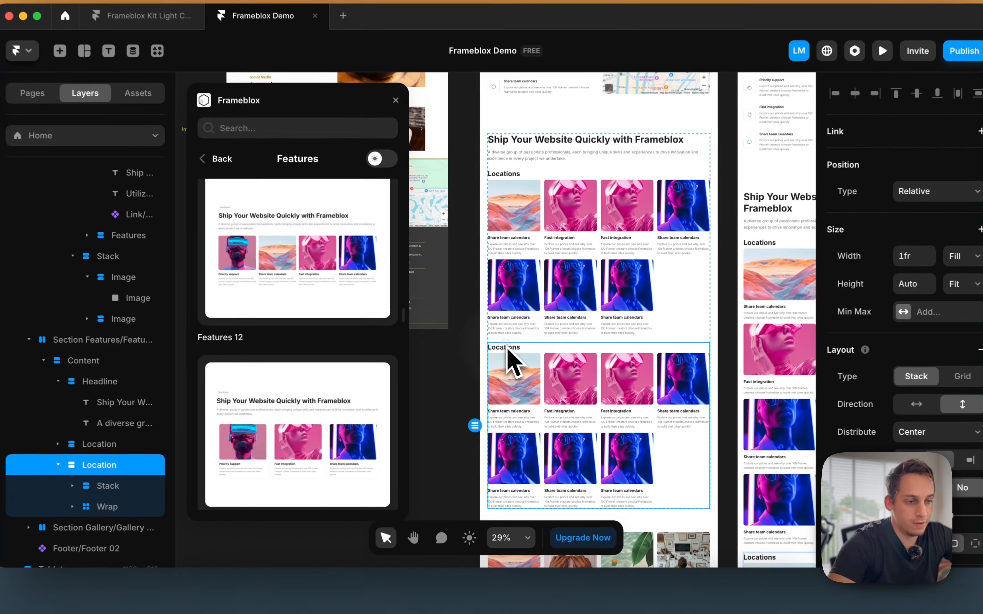
Check the reference footer and change the heading of the duplicated Location block to "Food Trucks"
scroll(471, 353, "left", 8)
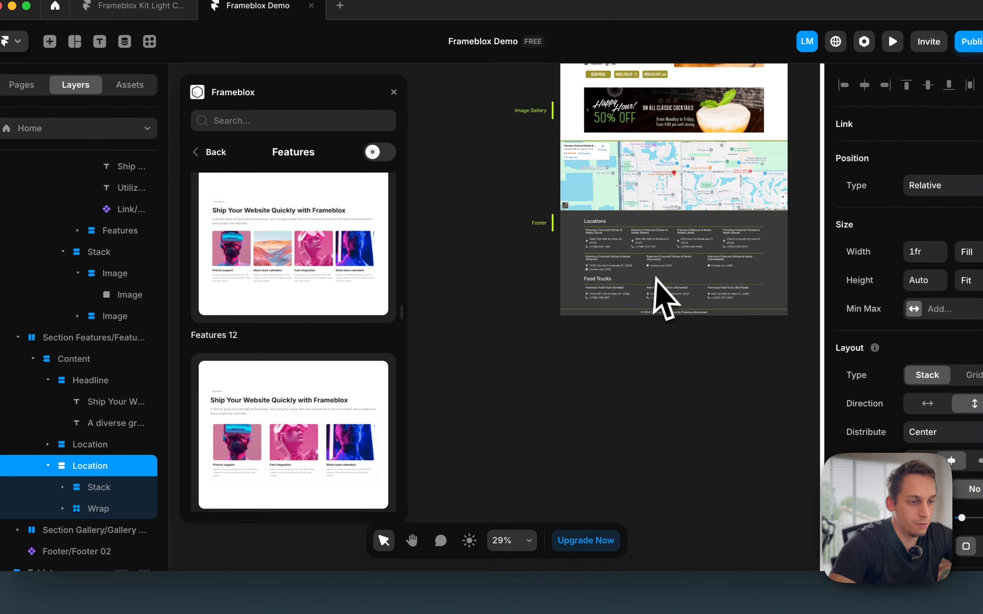
scroll(651, 284, "right", 10)
scroll(446, 337, "left", 6)
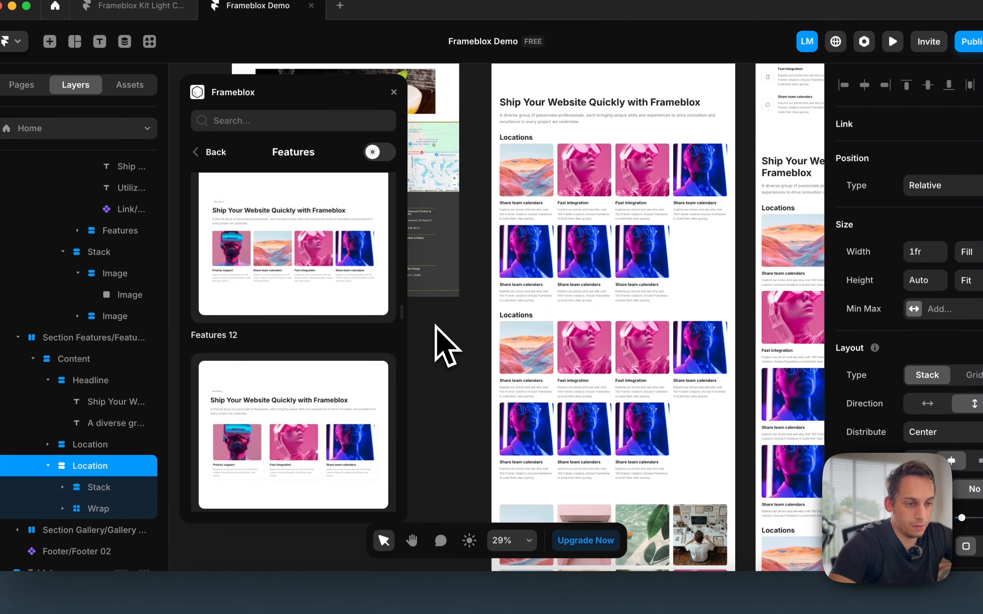
left_click(517, 357)
double_click(558, 315)
type("F")
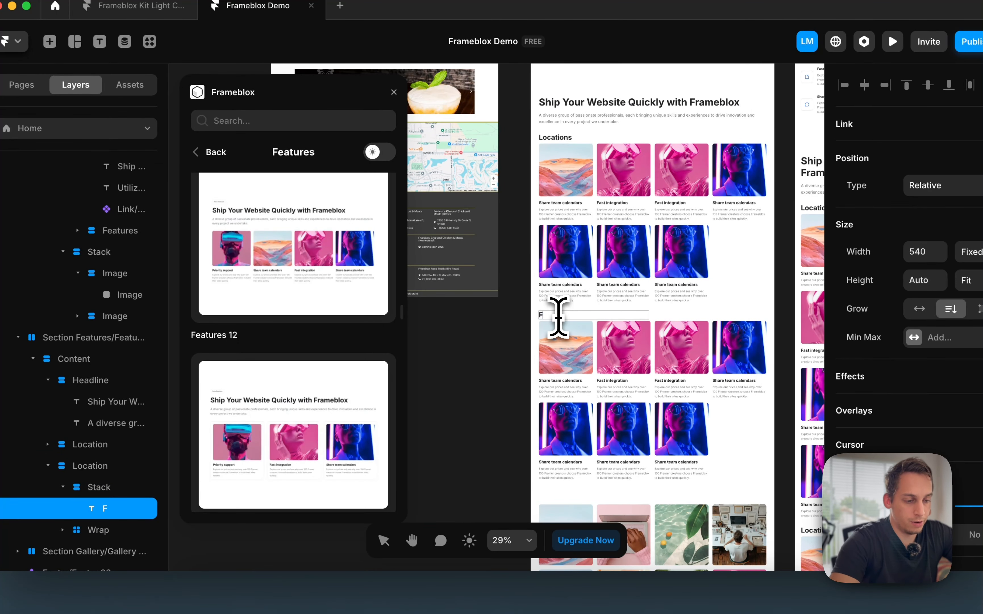
type("ood Trucks")
left_click(507, 337)
scroll(507, 337, "down", 2)
Delete the last four cards of the Food Trucks block and set its grid to 3 columns
left_click(63, 530)
scroll(93, 406, "down", 5)
left_click(119, 413)
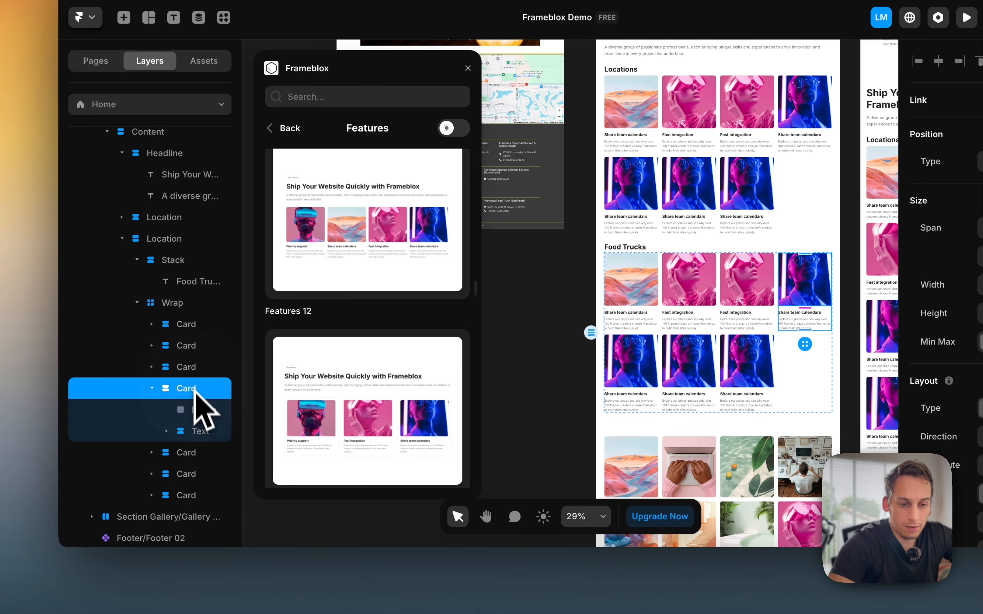
left_click(115, 518, "shift")
key("BackSpace")
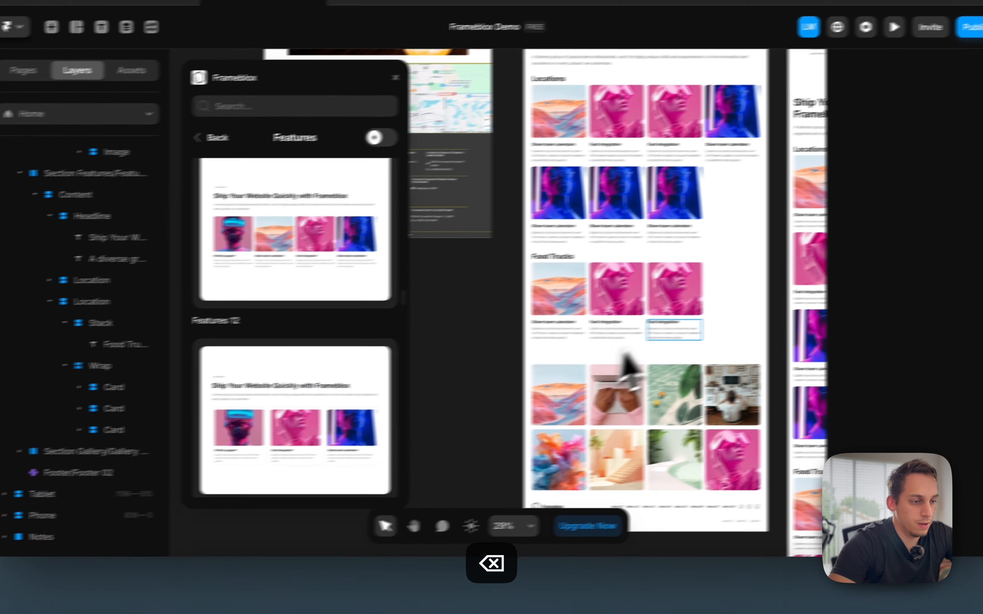
left_click(801, 318)
left_click(883, 395)
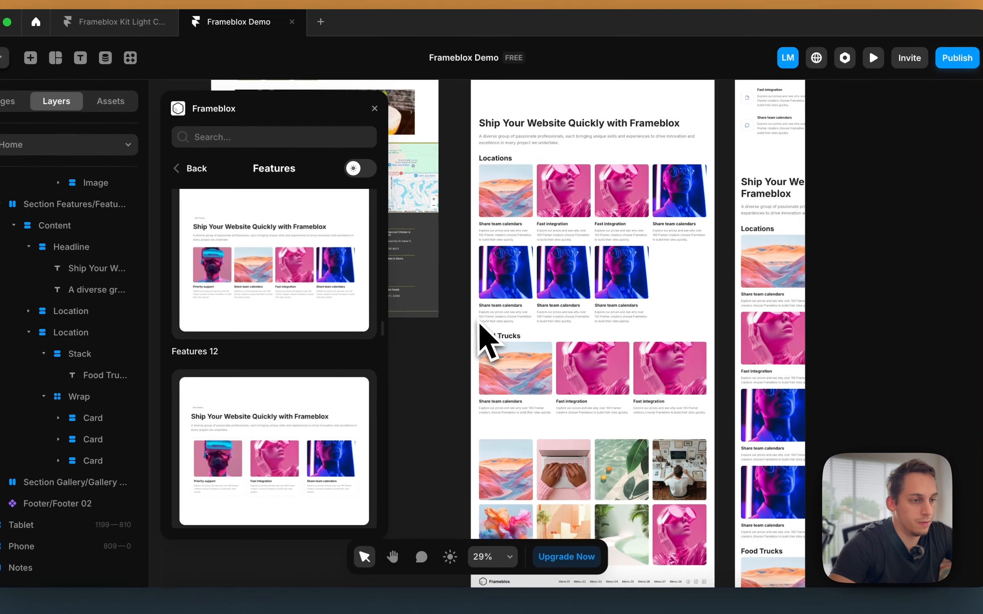
scroll(479, 321, "down", 5)
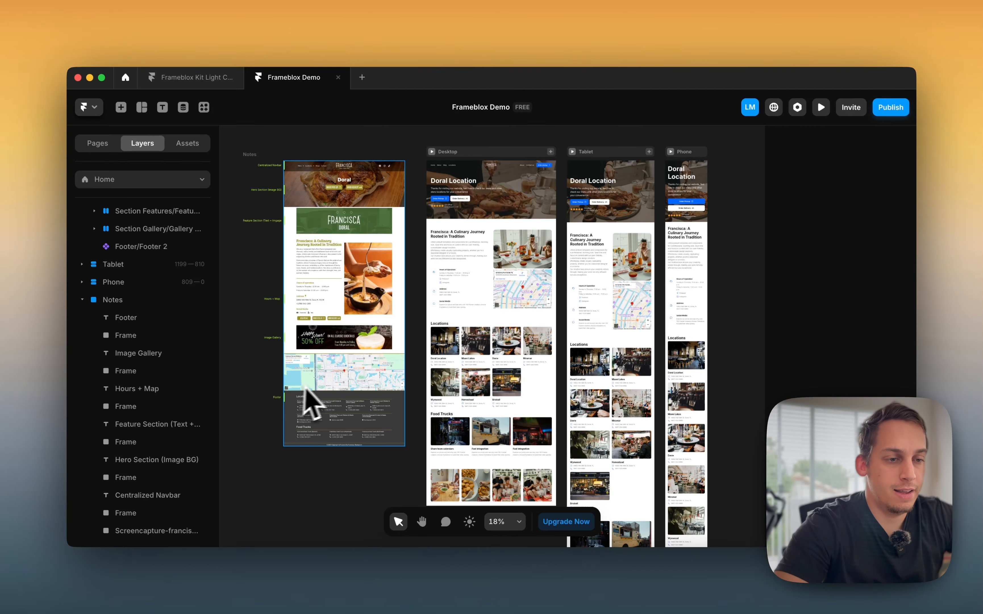
scroll(444, 268, "up", 5)
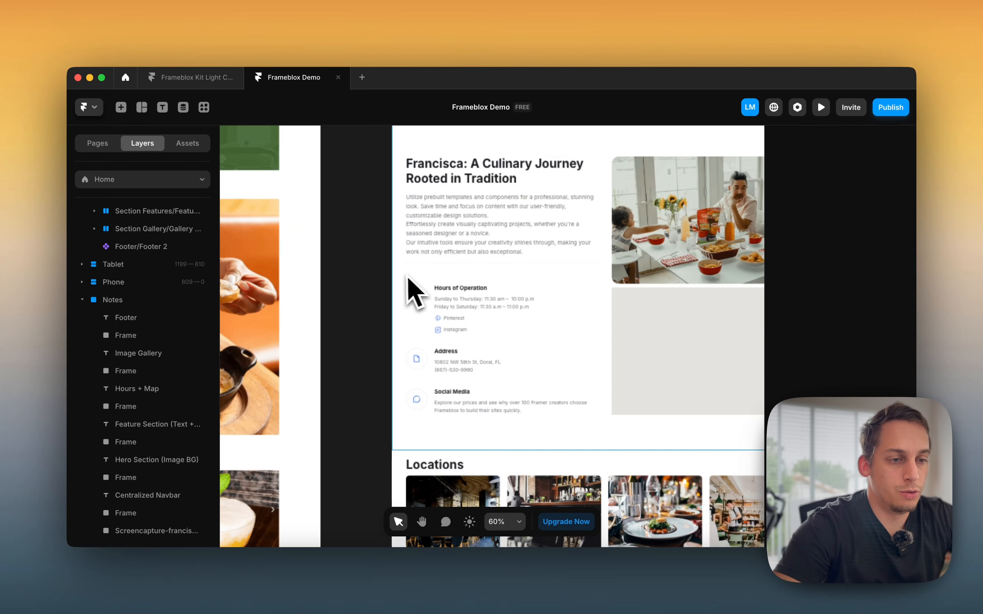
Compare the rebuilt desktop page with the reference screenshot, from the hero down to the Locations and Food Trucks blocks
scroll(412, 268, "down", 1)
scroll(411, 268, "left", 1)
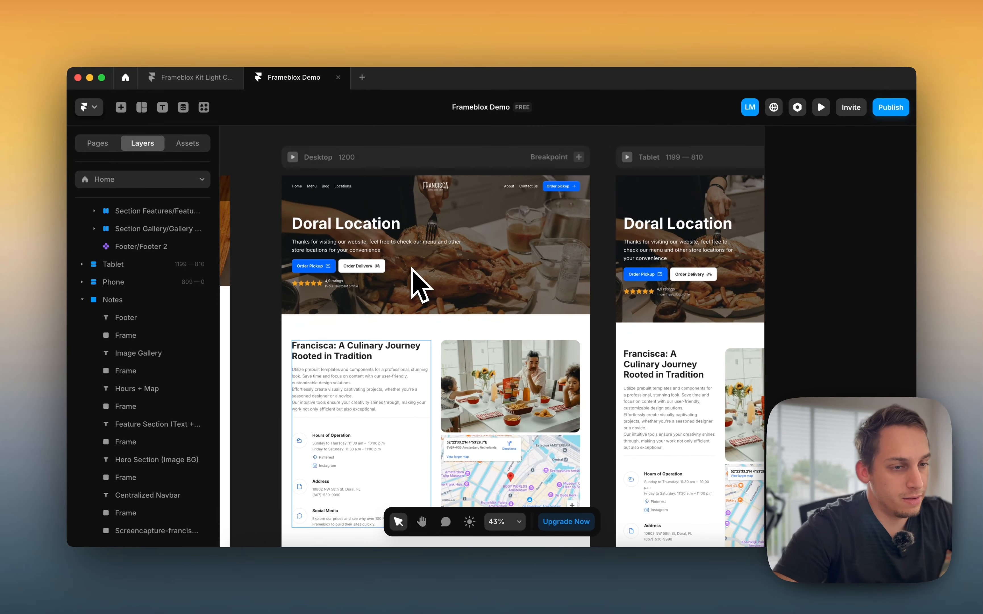
scroll(412, 268, "down", 1)
scroll(412, 301, "down", 3)
scroll(426, 280, "left", 5)
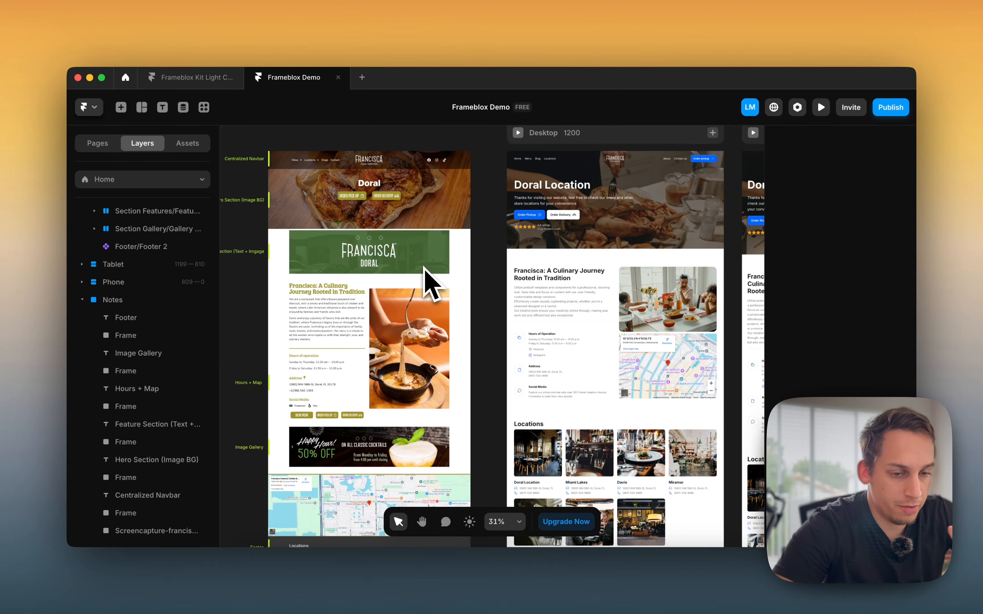
scroll(508, 281, "down", 5)
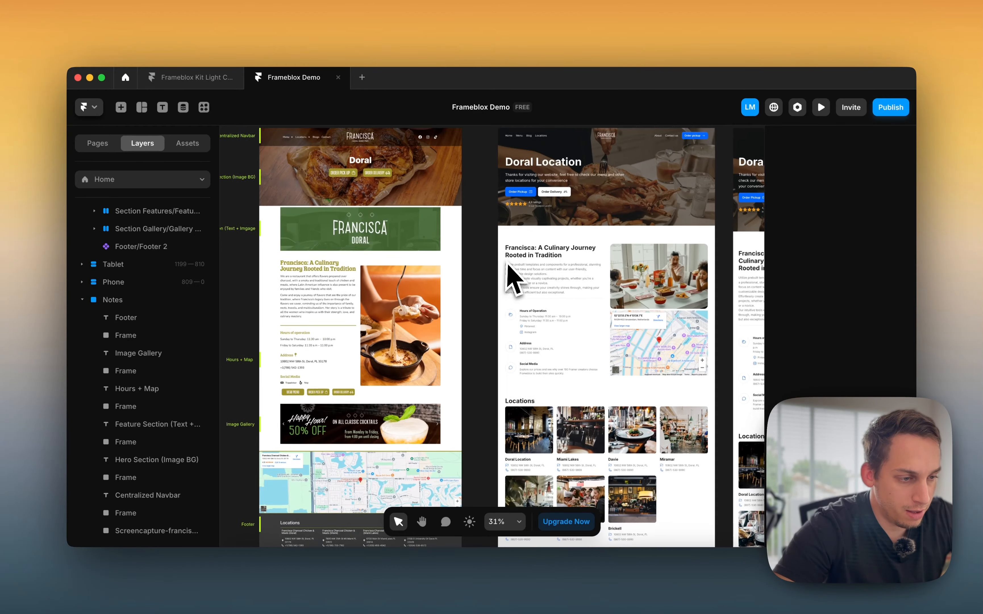
scroll(471, 279, "up", 5)
scroll(471, 278, "right", 3)
scroll(471, 279, "down", 1)
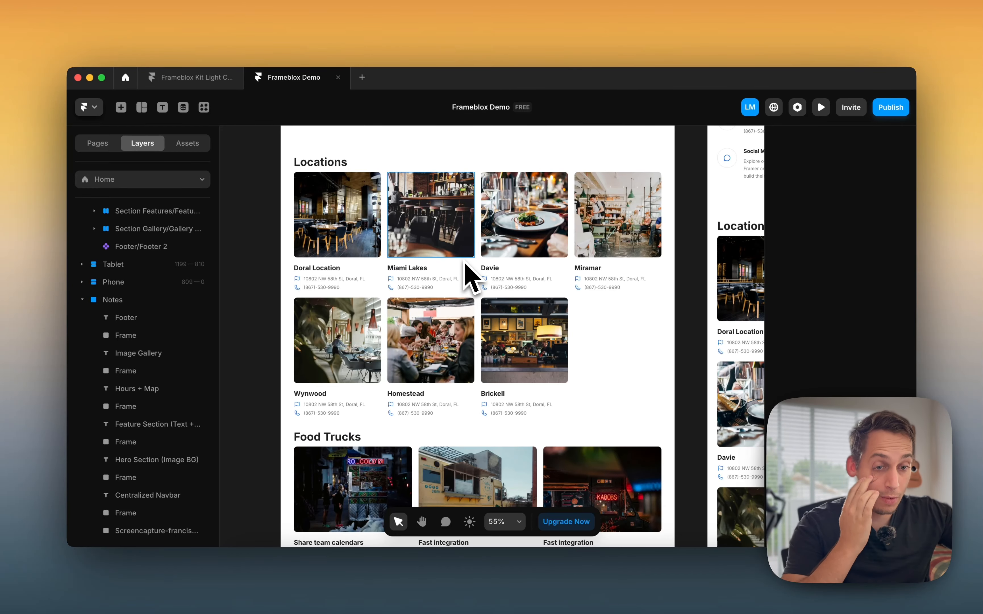
Review the tablet and phone breakpoints down to the gallery and footer, checking how the sections adapt
scroll(471, 278, "down", 5)
scroll(492, 253, "down", 10)
scroll(491, 252, "up", 8)
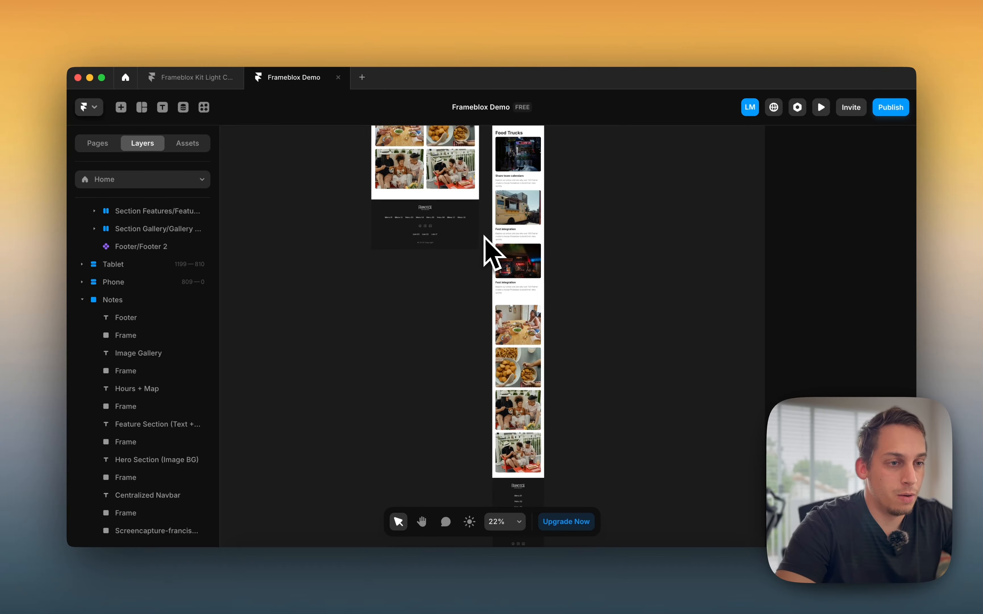
scroll(492, 252, "up", 3)
scroll(492, 252, "left", 2)
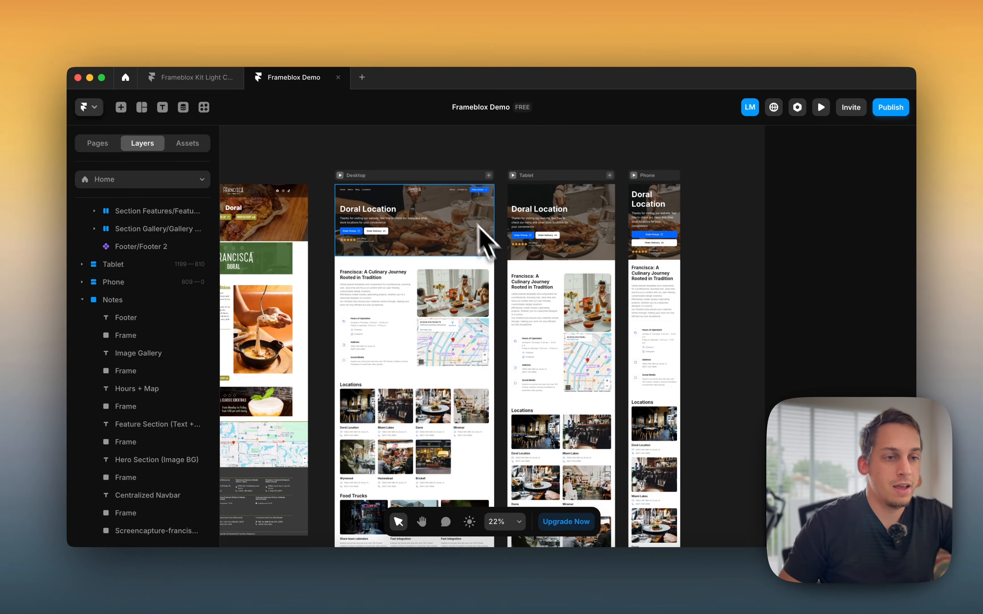
scroll(401, 187, "up", 5)
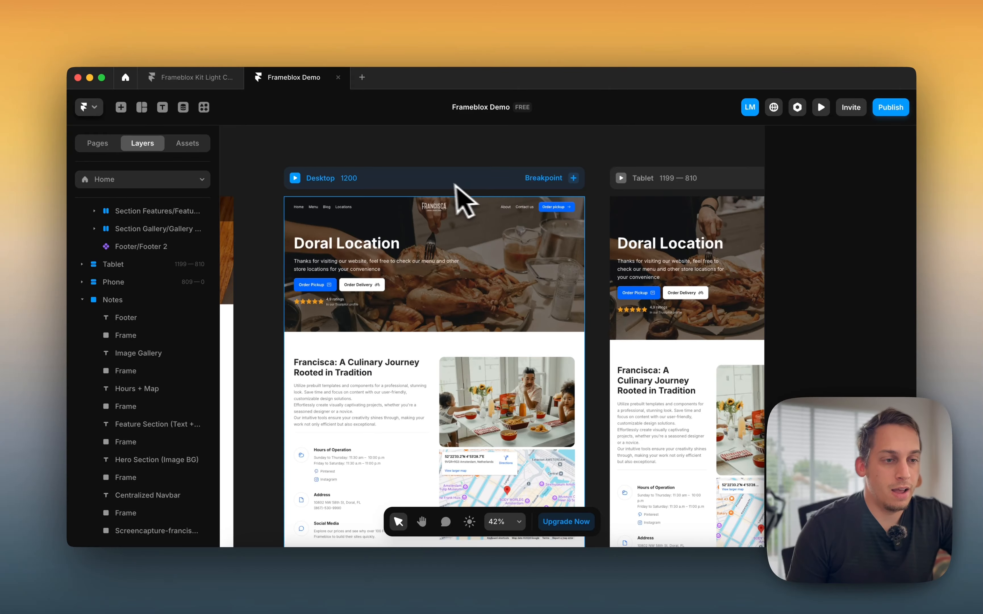
Examine the navigation, hero and intro section of the desktop layout against the same areas of the reference screenshot
left_click(483, 211)
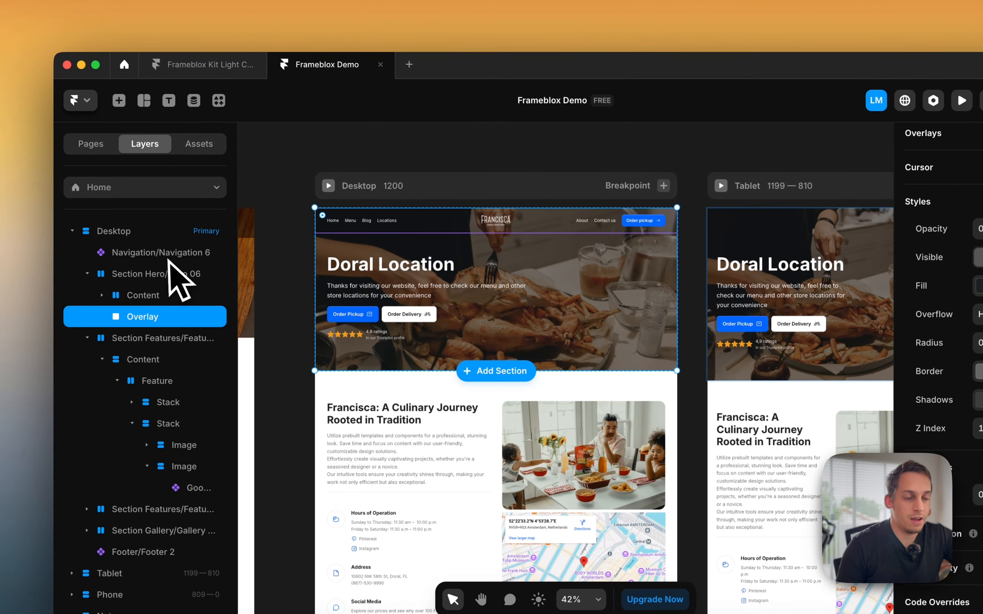
scroll(341, 230, "up", 5)
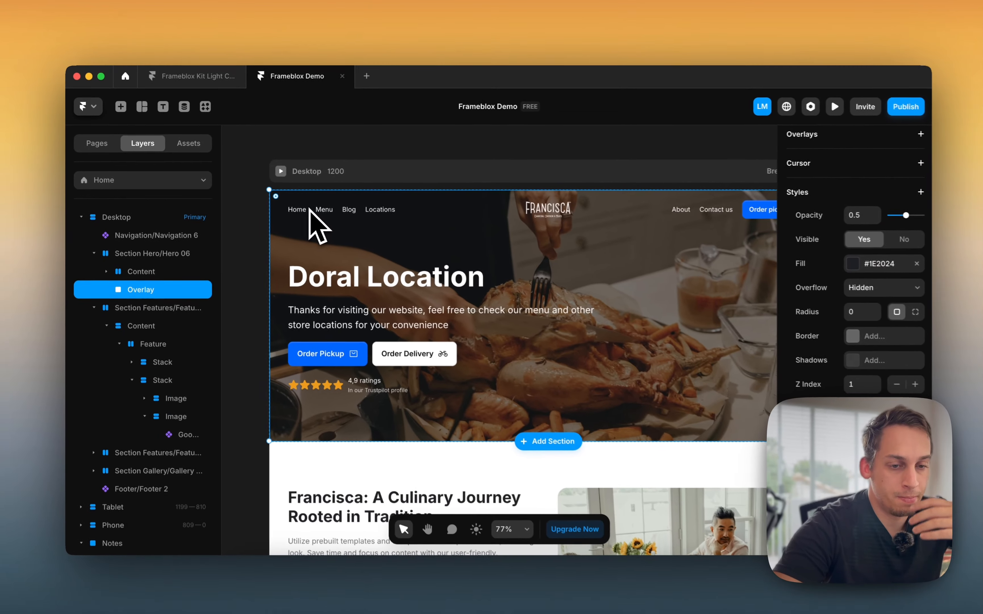
scroll(315, 227, "down", 5)
left_click(378, 240)
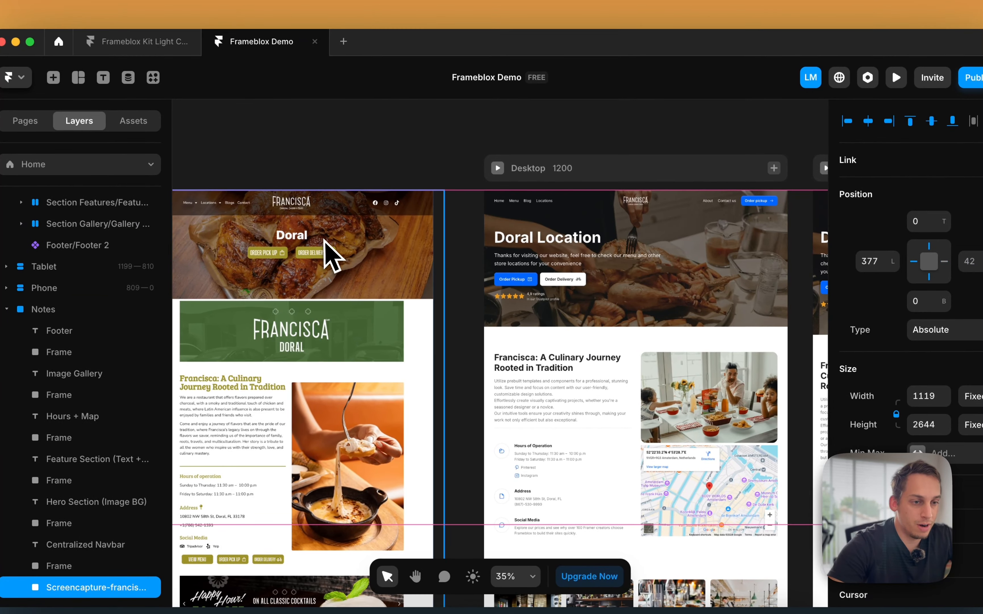
left_click_drag(325, 241, 333, 247)
scroll(386, 243, "down", 3)
left_click(485, 255)
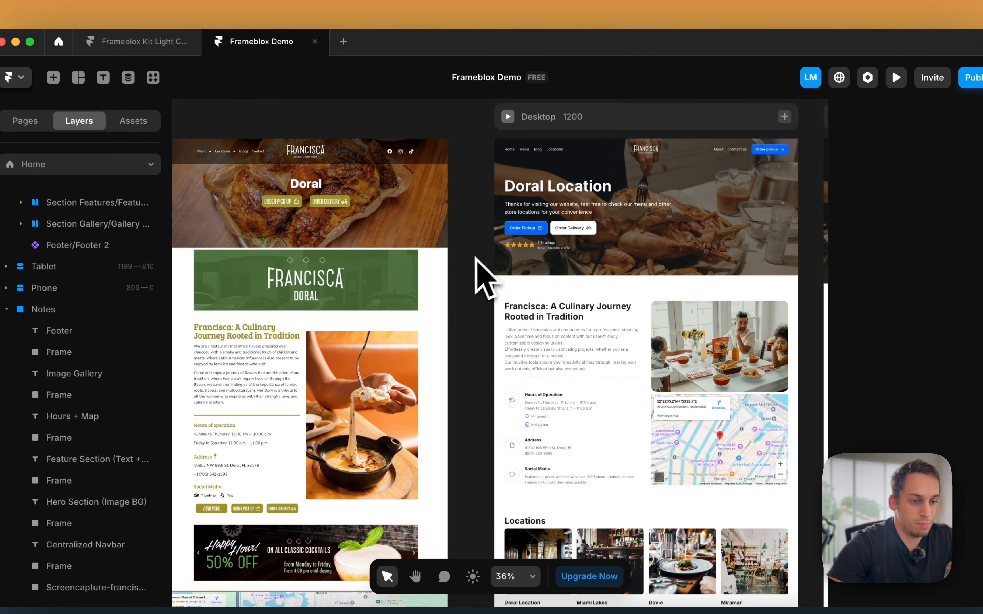
scroll(487, 264, "down", 2)
scroll(520, 297, "down", 4)
scroll(492, 284, "up", 5)
scroll(430, 276, "down", 2)
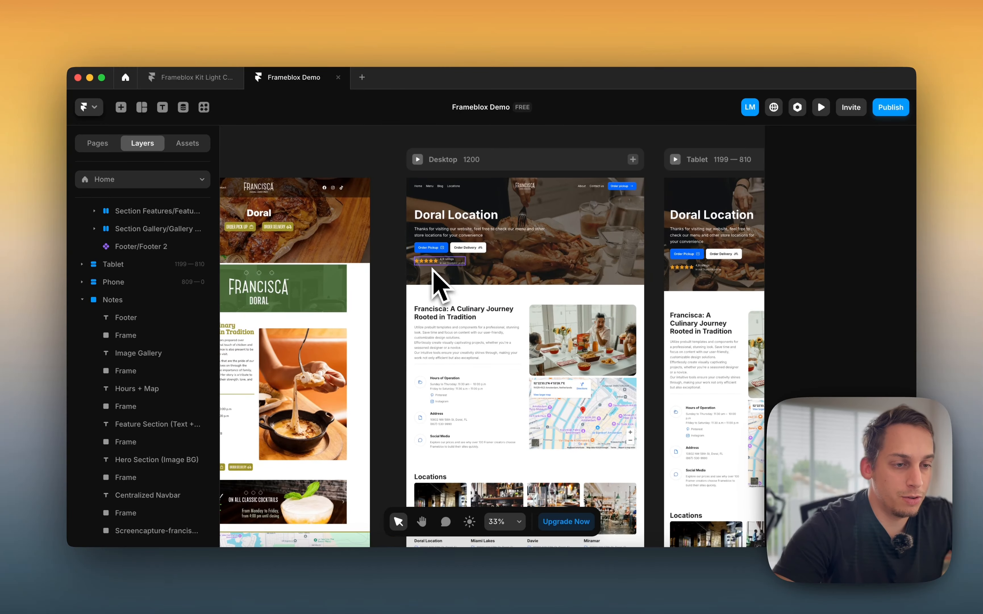
scroll(428, 268, "up", 2)
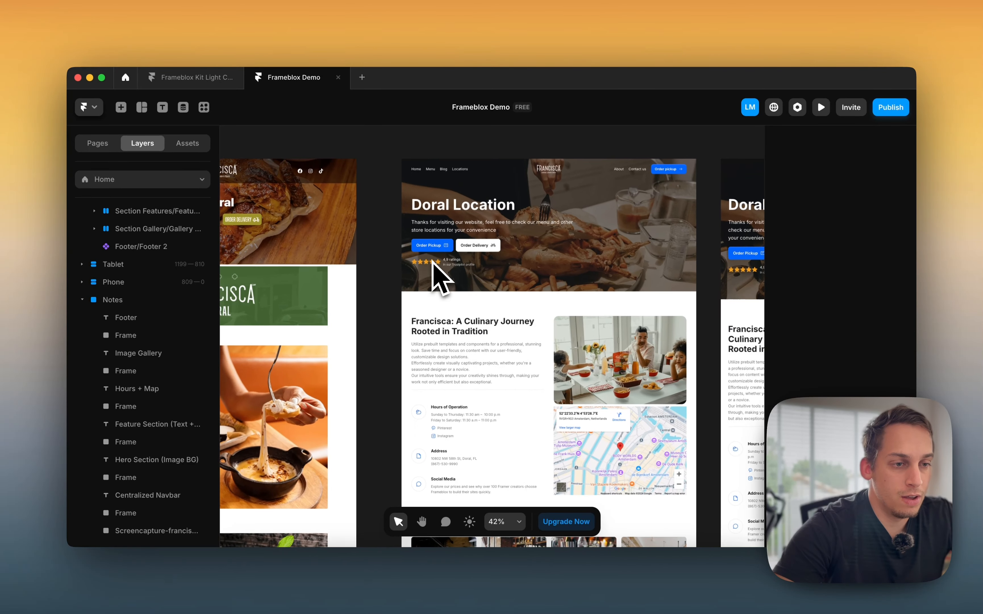
scroll(432, 261, "left", 3)
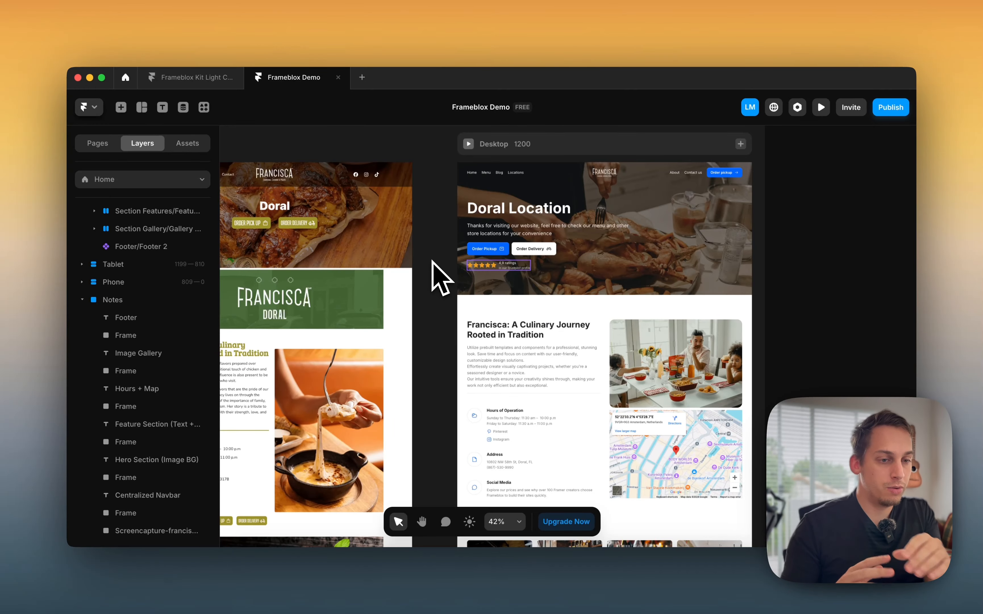
Compare the reference footer's location and food truck listings with the rebuilt Locations and Food Trucks cards, then review the page's upper sections
scroll(433, 262, "down", 5)
scroll(433, 262, "down", 10)
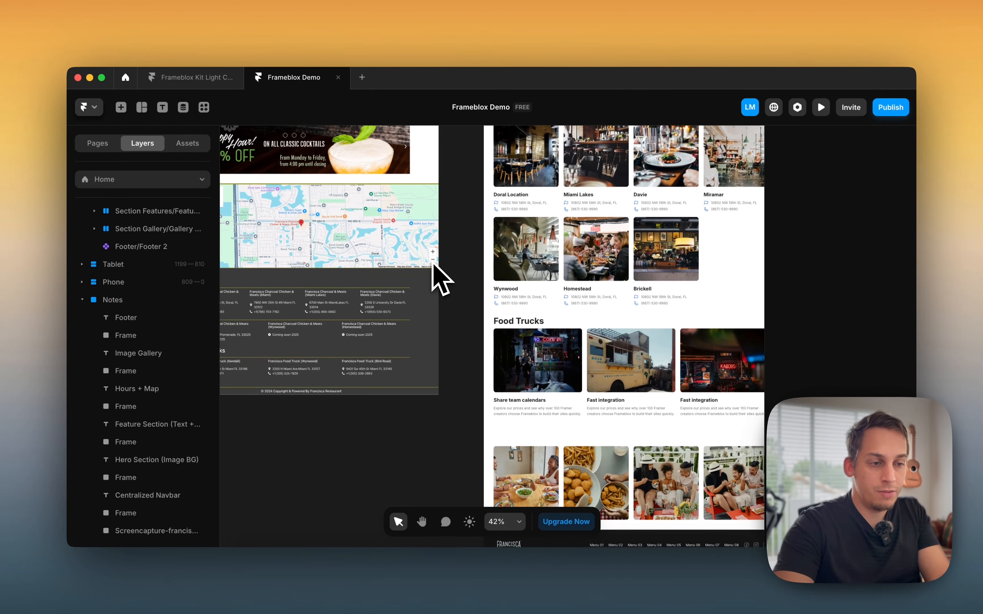
scroll(448, 300, "up", 1)
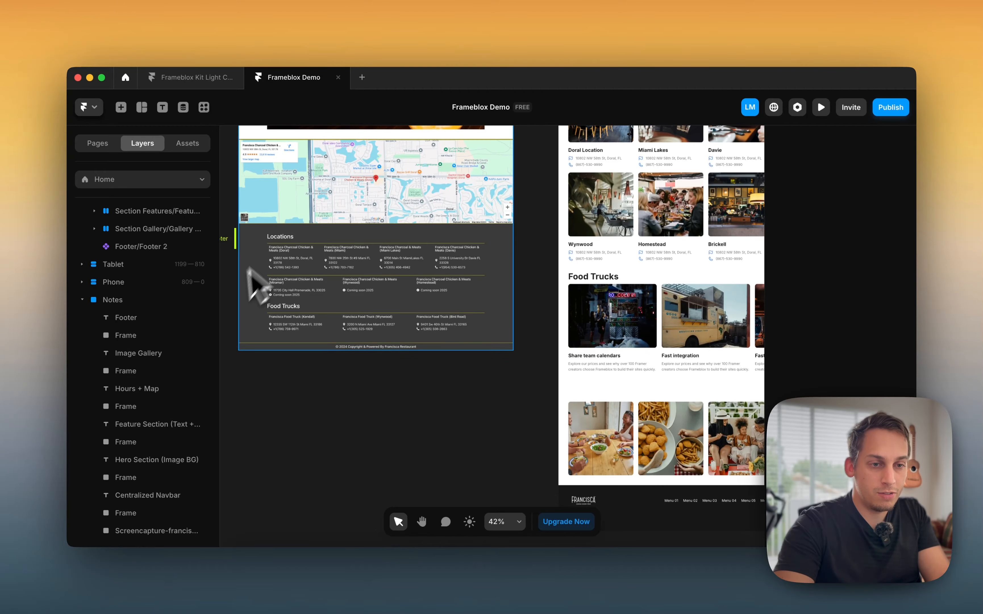
scroll(449, 303, "right", 7)
scroll(450, 303, "up", 4)
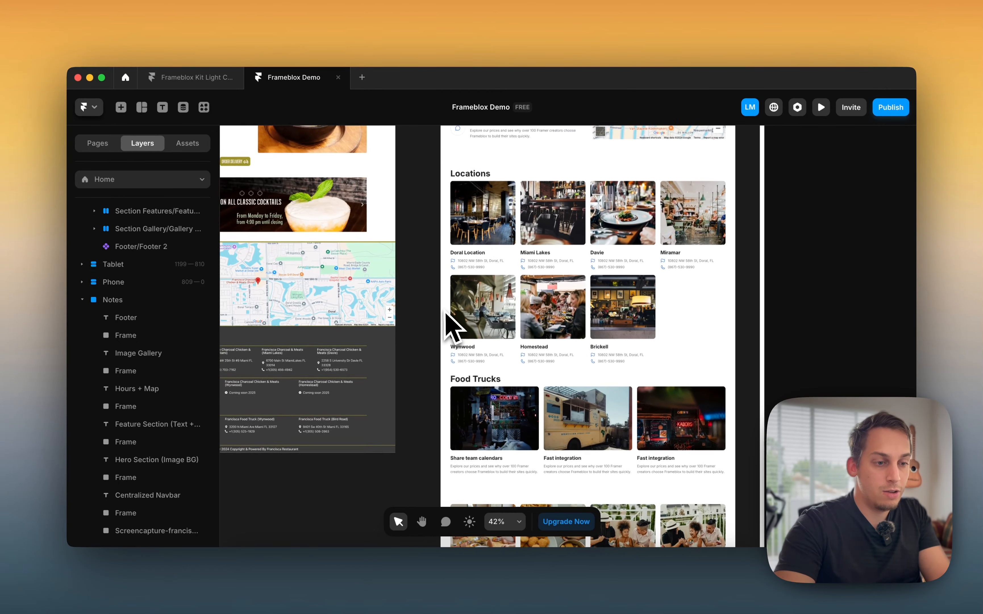
scroll(447, 308, "up", 1)
scroll(446, 308, "left", 1)
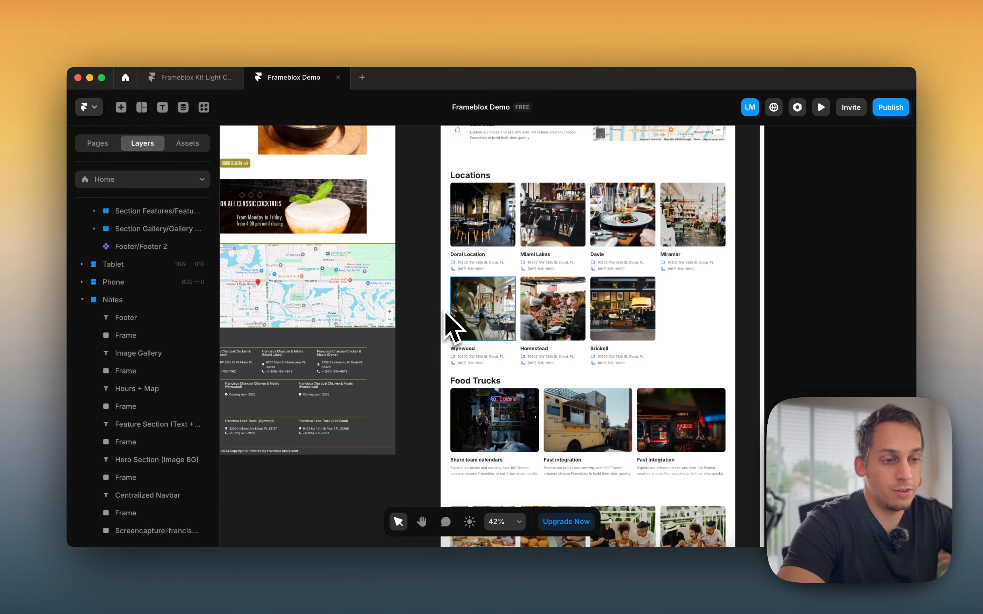
scroll(446, 312, "up", 10)
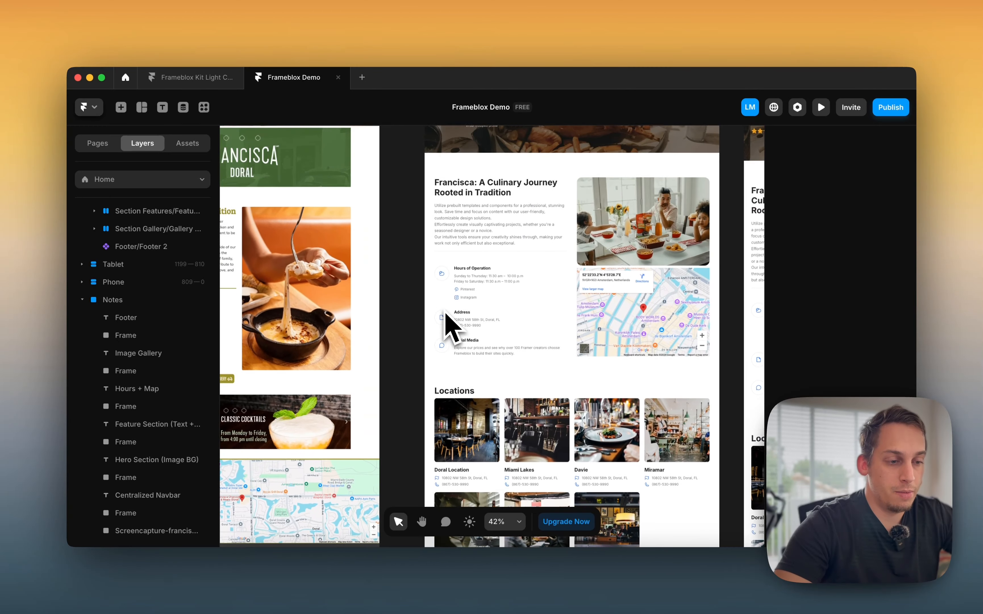
scroll(445, 312, "up", 4)
scroll(446, 312, "left", 2)
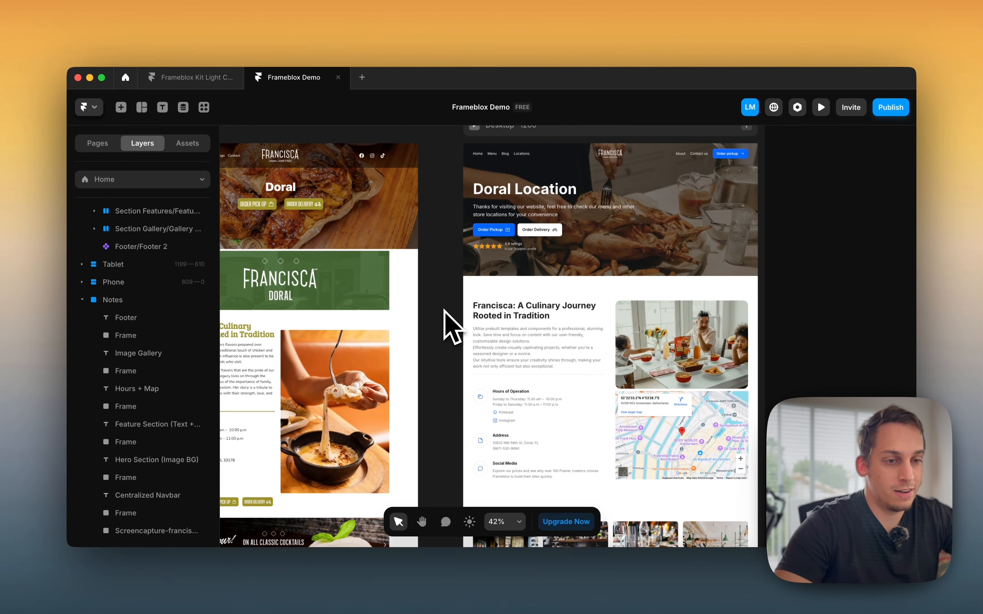